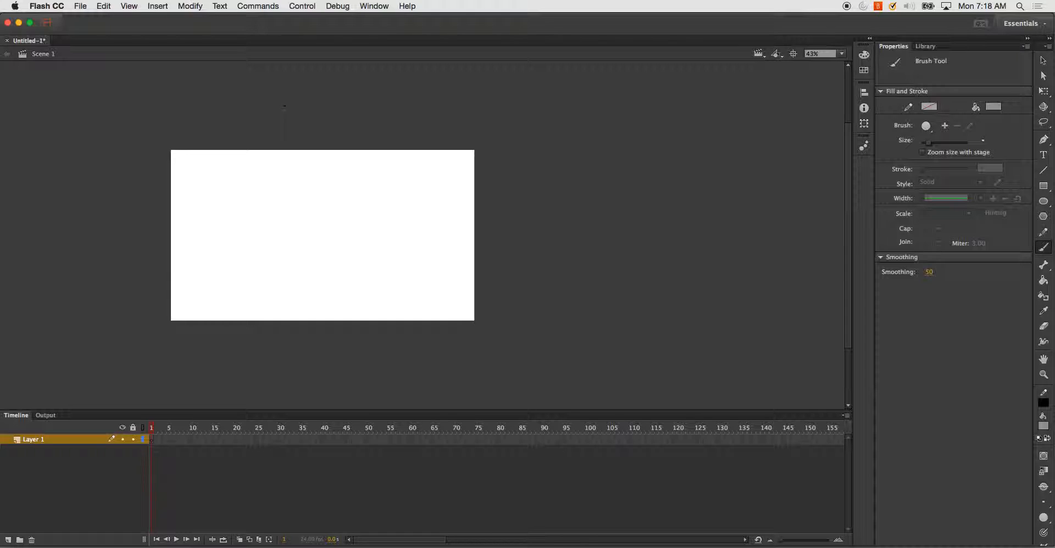
- Set the stage zoom to 75% and turn on onion skinning
{"action": "left_click", "coordinate": [823, 54]}
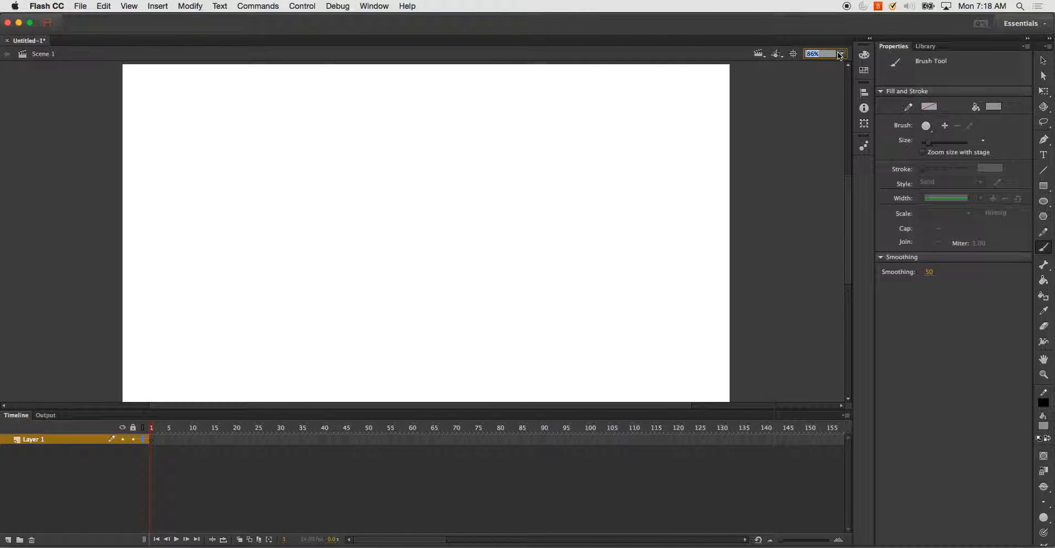
{"action": "type", "text": "75"}
{"action": "key", "text": "Return"}
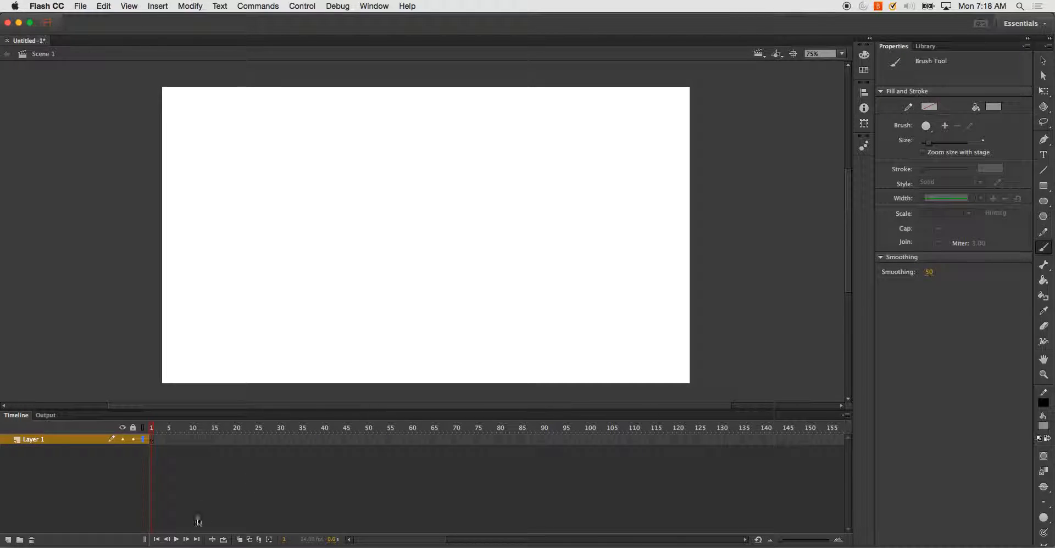
{"action": "left_click", "coordinate": [242, 539]}
- Paint a tall wavy column outline through the middle of the stage in frame 1, running past its upper and lower edges
{"action": "mouse_move", "coordinate": [389, 392]}
{"action": "left_mouse_down"}
{"action": "mouse_move", "coordinate": [365, 381]}
{"action": "mouse_move", "coordinate": [384, 307]}
{"action": "mouse_move", "coordinate": [365, 280]}
{"action": "mouse_move", "coordinate": [358, 235]}
{"action": "mouse_move", "coordinate": [384, 193]}
{"action": "mouse_move", "coordinate": [363, 76]}
{"action": "left_mouse_up"}
{"action": "mouse_move", "coordinate": [392, 392]}
{"action": "left_mouse_down"}
{"action": "mouse_move", "coordinate": [450, 379]}
{"action": "mouse_move", "coordinate": [426, 257]}
{"action": "mouse_move", "coordinate": [454, 204]}
{"action": "mouse_move", "coordinate": [454, 176]}
{"action": "mouse_move", "coordinate": [434, 141]}
{"action": "mouse_move", "coordinate": [435, 64]}
{"action": "mouse_move", "coordinate": [363, 80]}
{"action": "left_mouse_up"}
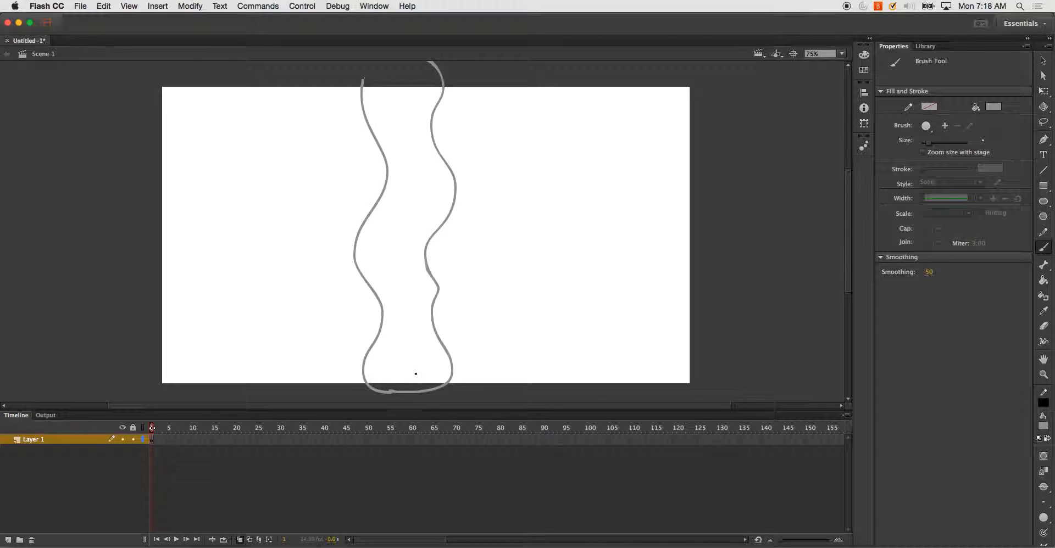
- Insert a blank keyframe at frame 12 and paint a second column outline with its waves offset from the frame 1 drawing
{"action": "left_click", "coordinate": [200, 440]}
{"action": "key", "text": "F7"}
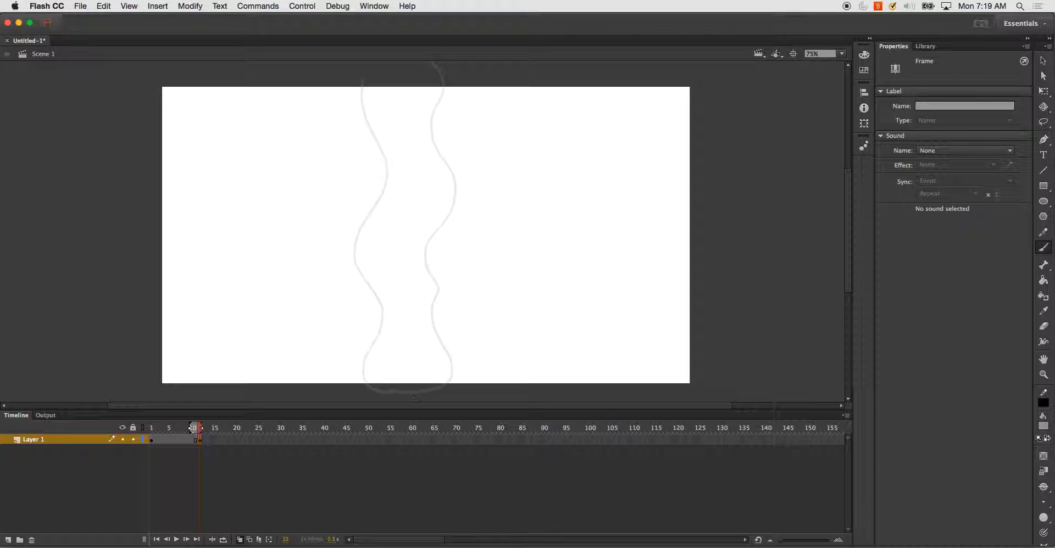
{"action": "left_click", "coordinate": [414, 398]}
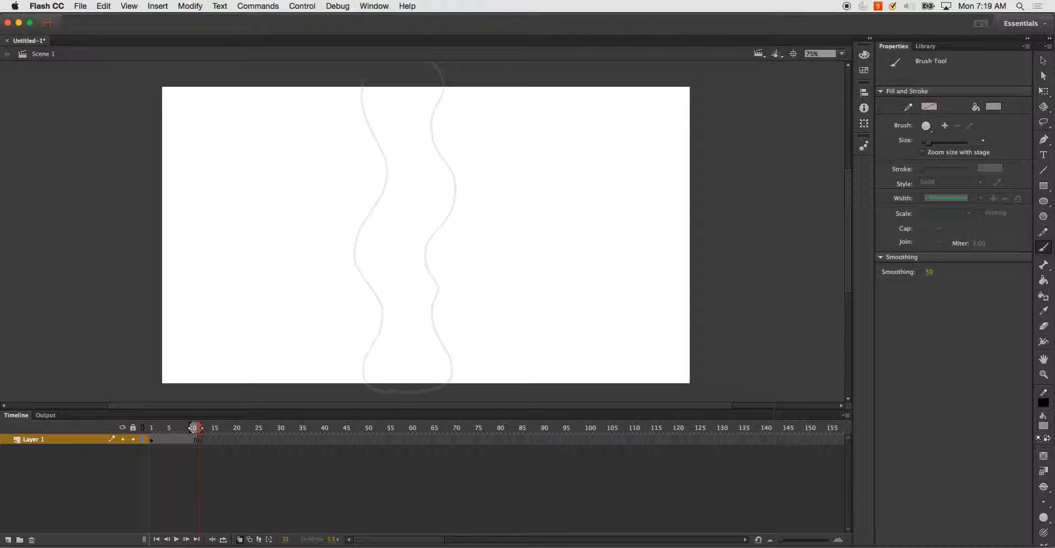
{"action": "mouse_move", "coordinate": [407, 394]}
{"action": "left_mouse_down"}
{"action": "mouse_move", "coordinate": [385, 390]}
{"action": "mouse_move", "coordinate": [372, 363]}
{"action": "mouse_move", "coordinate": [372, 312]}
{"action": "mouse_move", "coordinate": [387, 264]}
{"action": "mouse_move", "coordinate": [360, 167]}
{"action": "mouse_move", "coordinate": [396, 63]}
{"action": "left_mouse_up"}
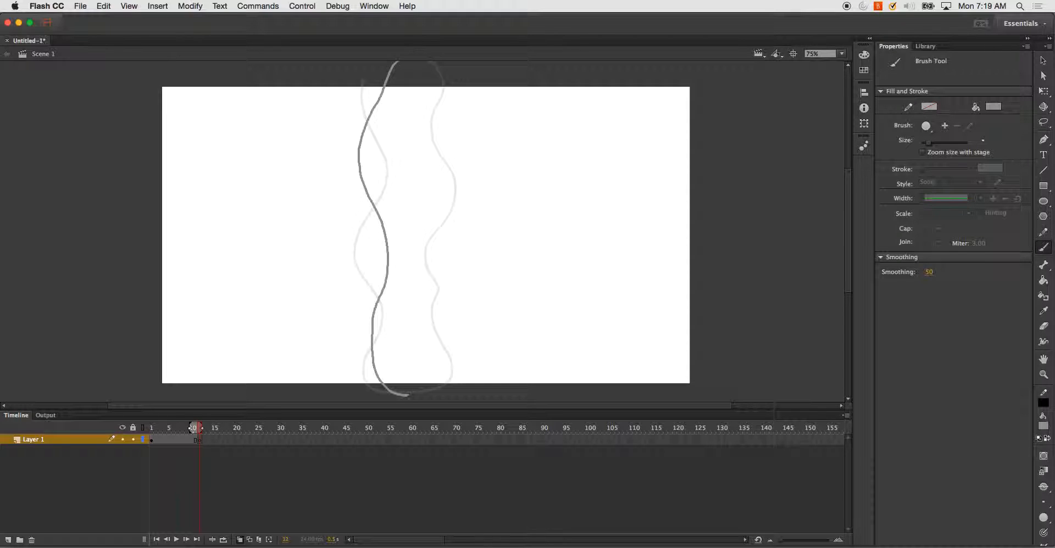
{"action": "mouse_move", "coordinate": [466, 62]}
{"action": "left_mouse_down"}
{"action": "mouse_move", "coordinate": [480, 108]}
{"action": "mouse_move", "coordinate": [435, 172]}
{"action": "mouse_move", "coordinate": [434, 202]}
{"action": "mouse_move", "coordinate": [468, 259]}
{"action": "mouse_move", "coordinate": [443, 330]}
{"action": "mouse_move", "coordinate": [450, 367]}
{"action": "mouse_move", "coordinate": [423, 400]}
{"action": "mouse_move", "coordinate": [390, 380]}
{"action": "left_mouse_up"}
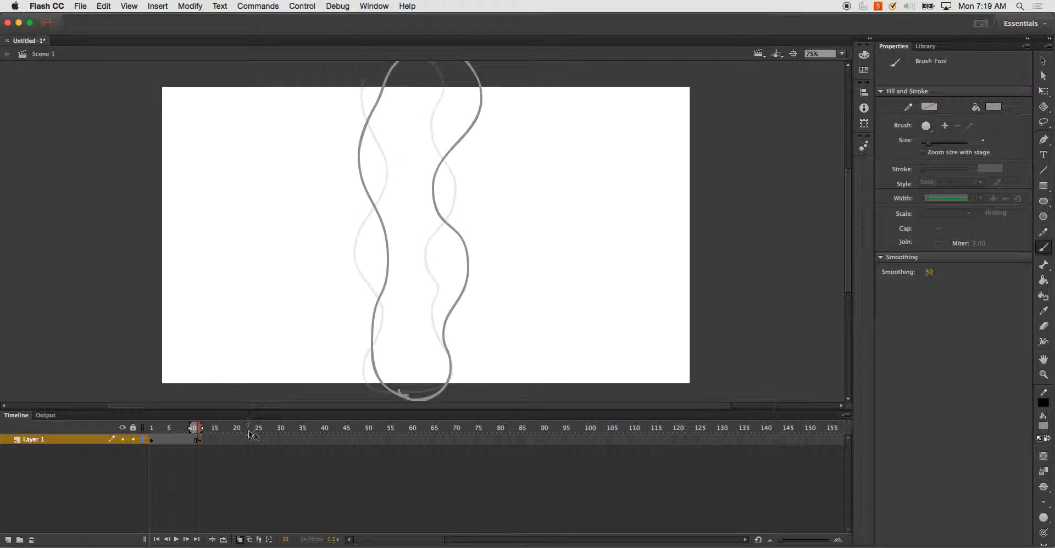
- Close the upper ends of the column outlines in frames 12 and 1 with curved brush strokes
{"action": "mouse_move", "coordinate": [499, 205]}
{"action": "left_mouse_down"}
{"action": "mouse_move", "coordinate": [513, 278]}
{"action": "mouse_move", "coordinate": [511, 248]}
{"action": "left_mouse_up"}
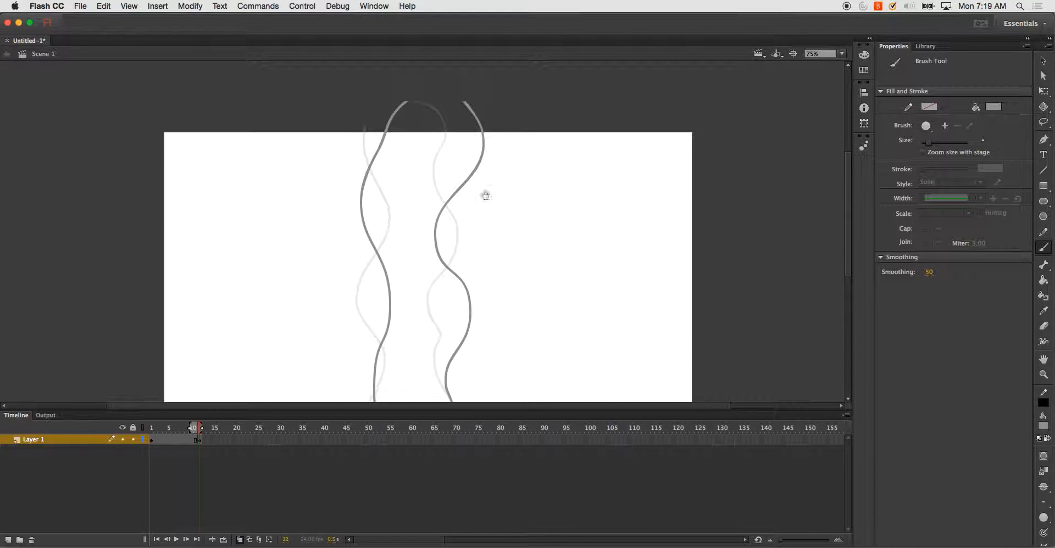
{"action": "left_click_drag", "start_coordinate": [407, 102], "coordinate": [468, 104]}
{"action": "key", "text": "comma"}
{"action": "mouse_move", "coordinate": [365, 127]}
{"action": "left_mouse_down"}
{"action": "mouse_move", "coordinate": [384, 106]}
{"action": "mouse_move", "coordinate": [422, 99]}
{"action": "left_mouse_up"}
{"action": "key", "text": "period"}
{"action": "left_click", "coordinate": [253, 440]}
{"action": "key", "text": "F7"}
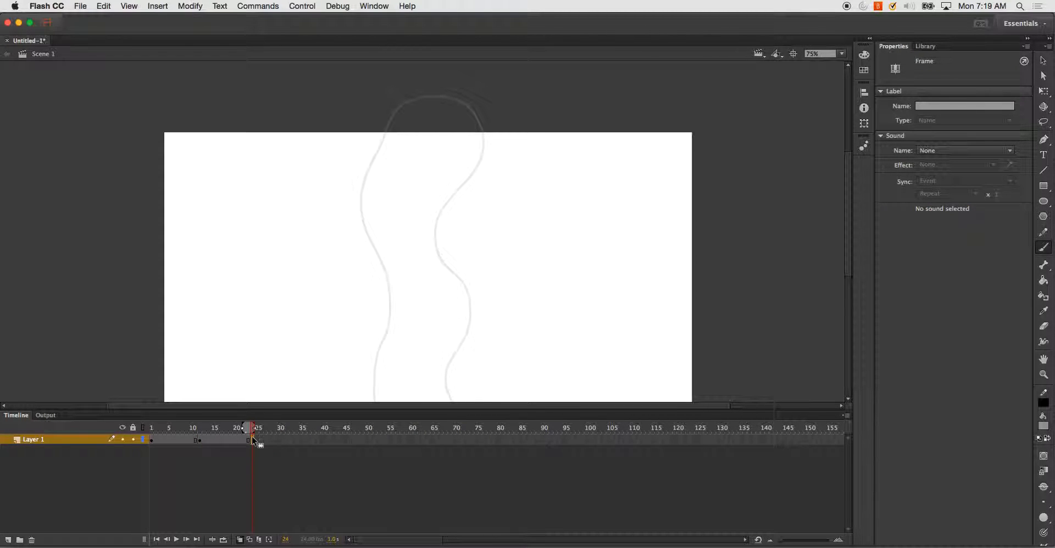
{"action": "key", "text": "super+z"}
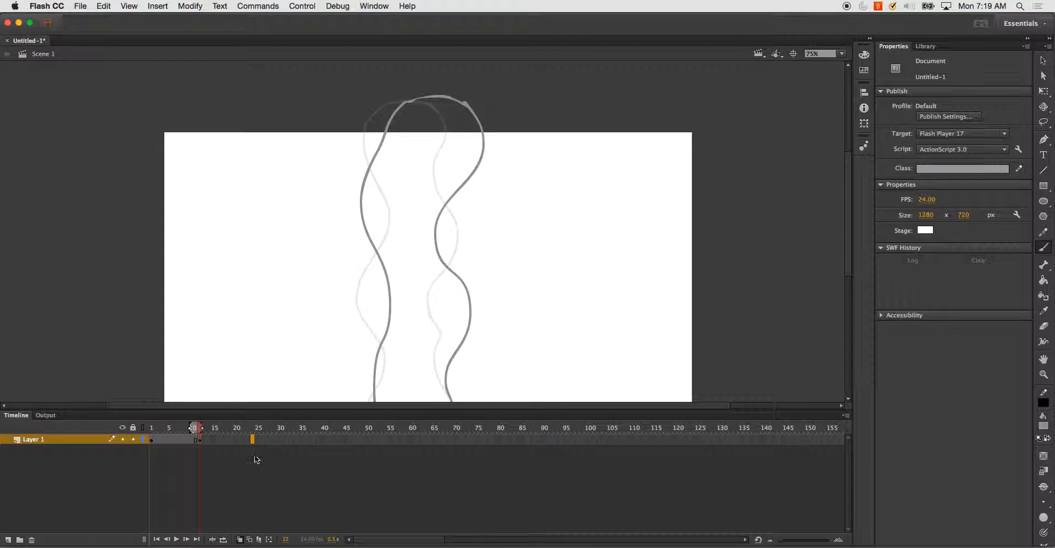
- Copy the frame 1 drawing and paste it at frame 26 to close the loop
{"action": "left_click", "coordinate": [152, 440]}
{"action": "right_click", "coordinate": [153, 440]}
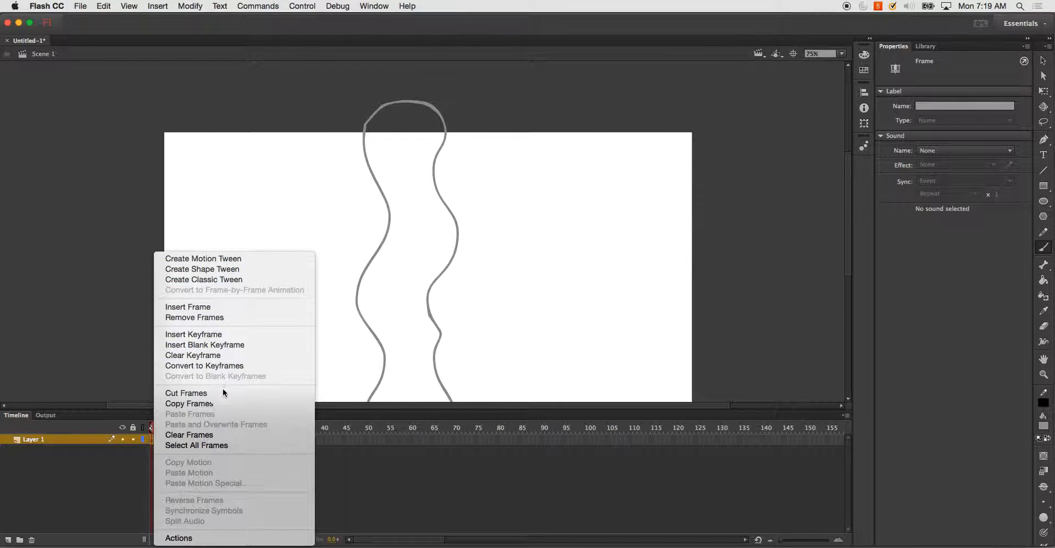
{"action": "left_click", "coordinate": [253, 404]}
{"action": "left_click", "coordinate": [259, 441]}
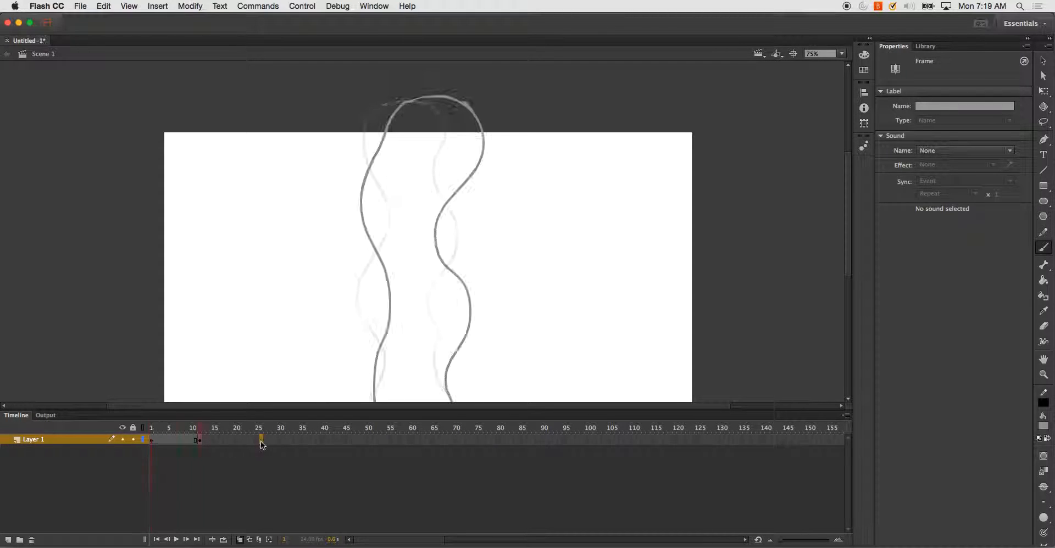
{"action": "left_click", "coordinate": [260, 442]}
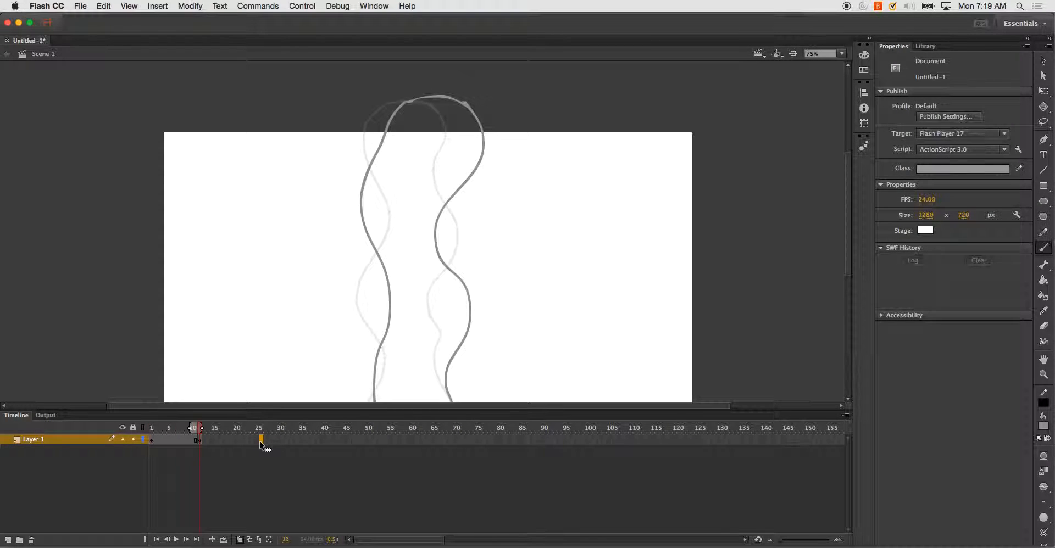
{"action": "right_click", "coordinate": [259, 441]}
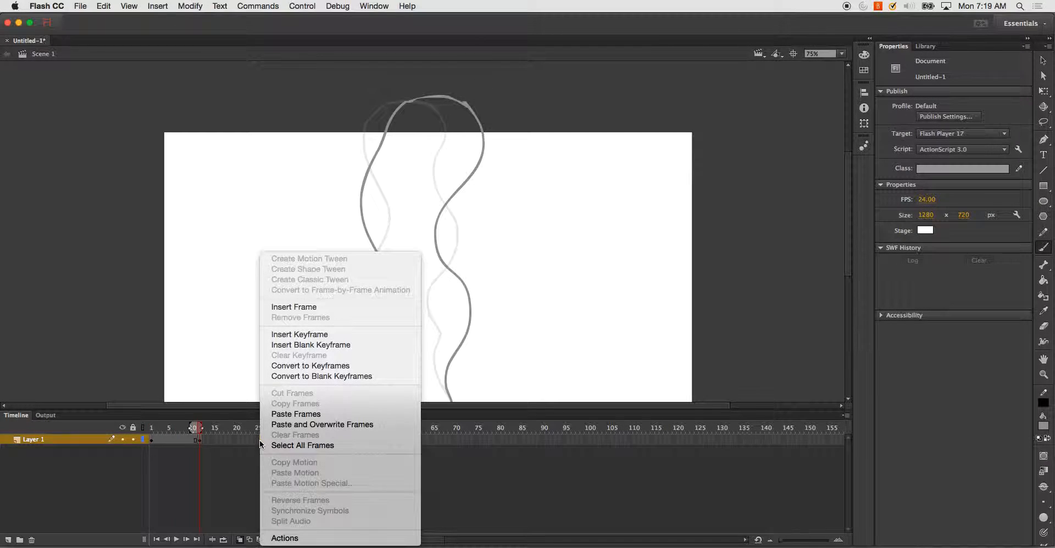
{"action": "left_click", "coordinate": [300, 414]}
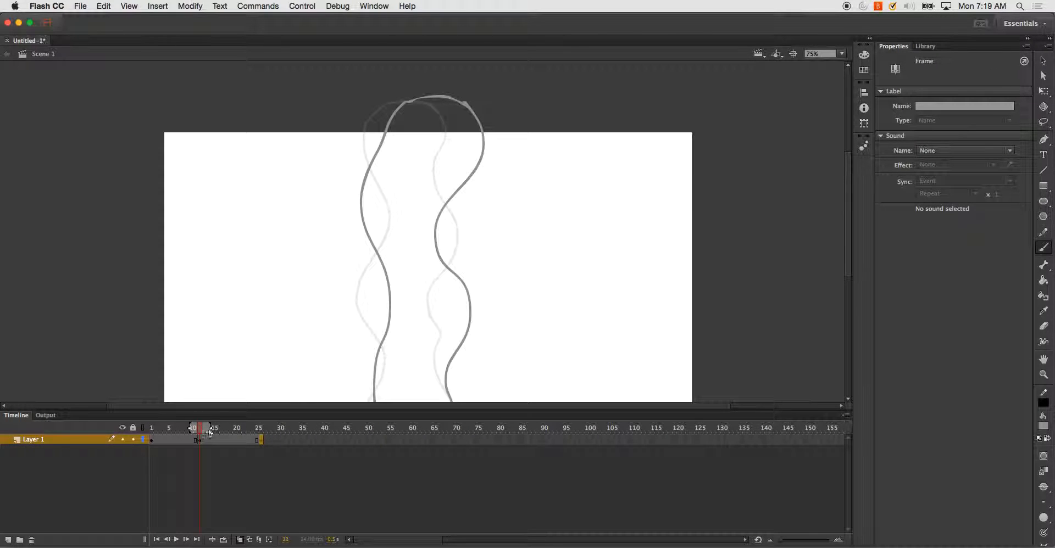
- Insert a blank keyframe at frame 2 and set the onion skin range to cover frames 1 through 12
{"action": "left_click", "coordinate": [160, 432]}
{"action": "left_click_drag", "start_coordinate": [159, 434], "coordinate": [202, 432]}
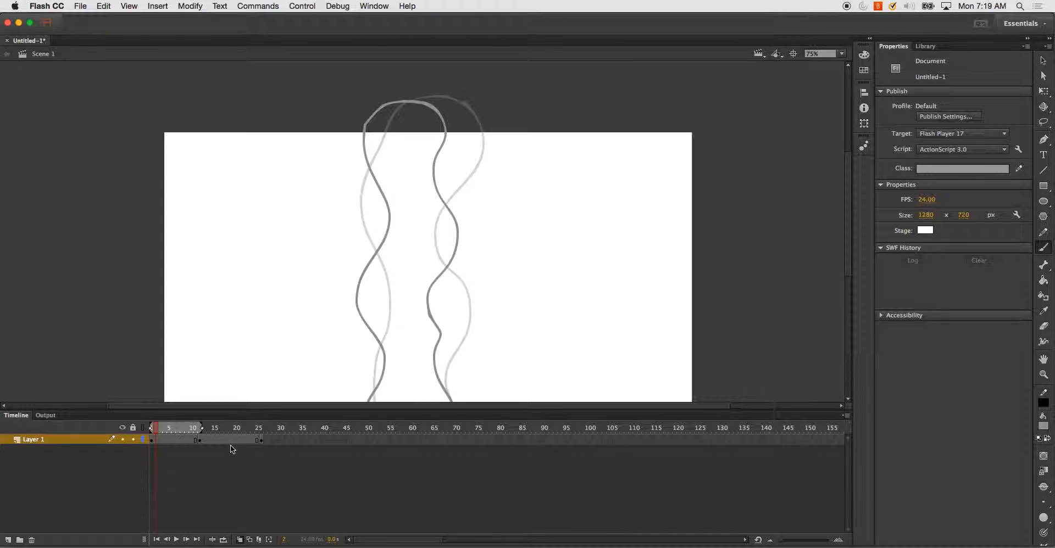
{"action": "left_click_drag", "start_coordinate": [150, 432], "coordinate": [155, 433]}
{"action": "key", "text": "F7"}
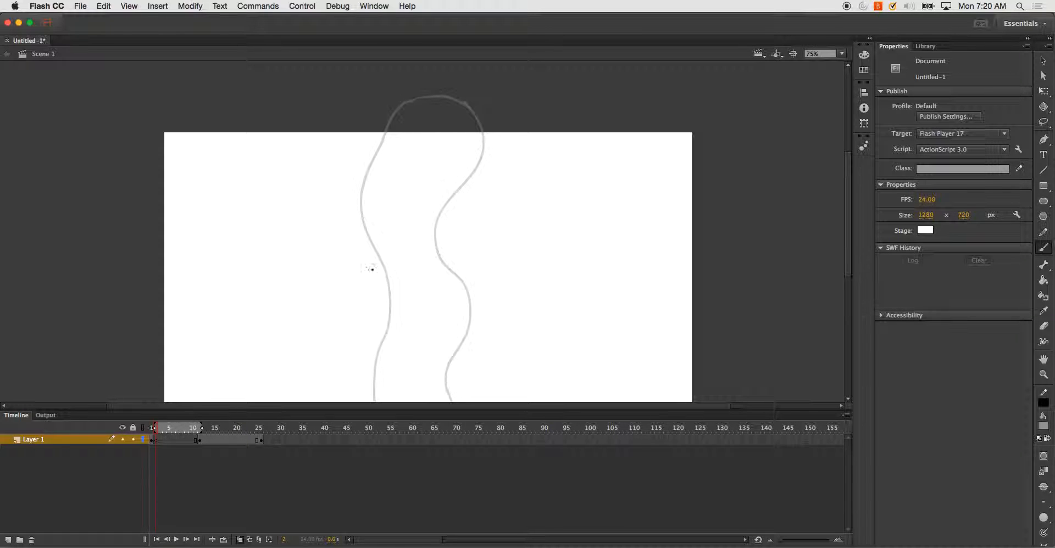
{"action": "mouse_move", "coordinate": [365, 303]}
{"action": "left_mouse_down"}
{"action": "mouse_move", "coordinate": [370, 229]}
{"action": "mouse_move", "coordinate": [363, 276]}
{"action": "mouse_move", "coordinate": [361, 258]}
{"action": "left_mouse_up"}
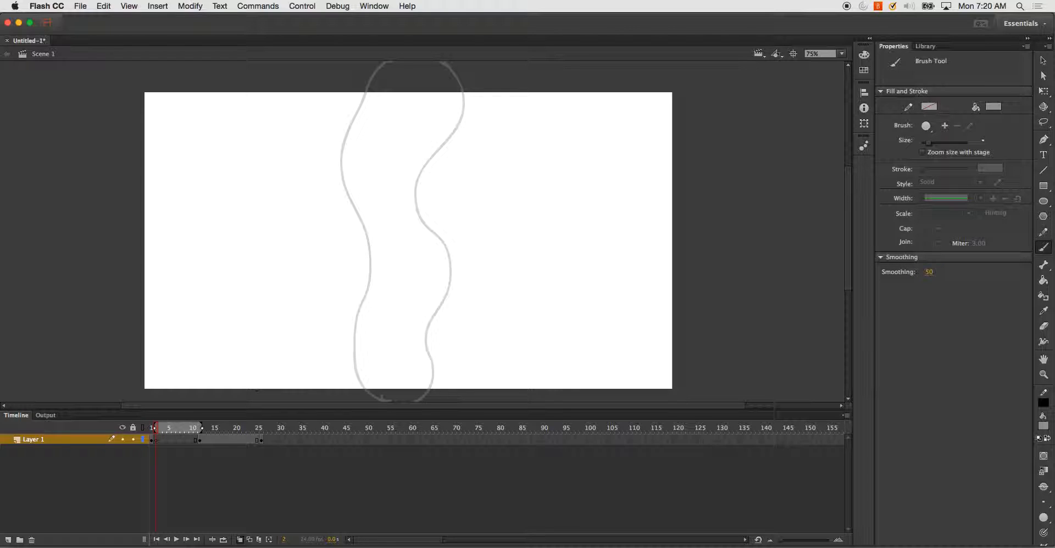
{"action": "left_click_drag", "start_coordinate": [154, 429], "coordinate": [149, 430]}
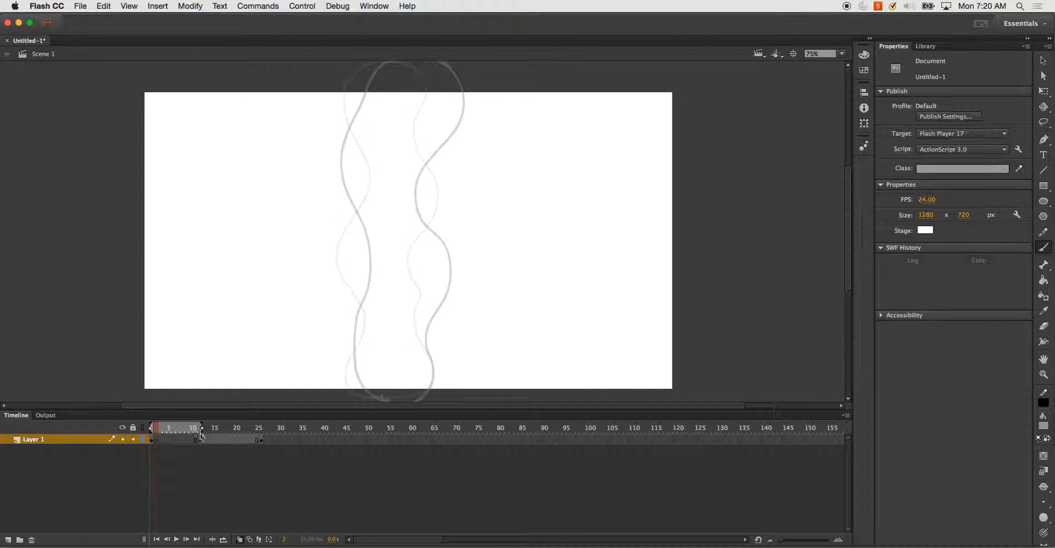
{"action": "left_click", "coordinate": [202, 429]}
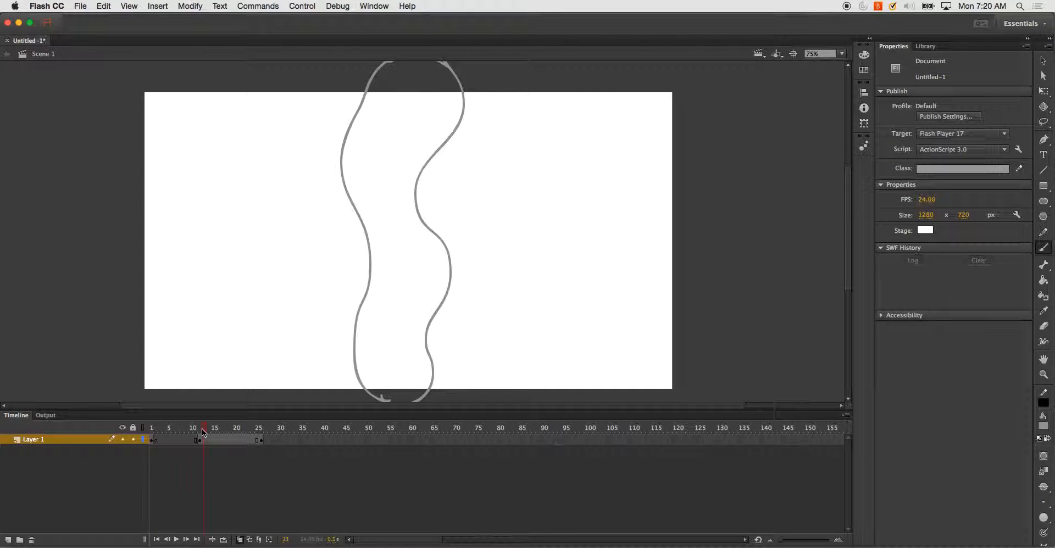
{"action": "left_click", "coordinate": [157, 427]}
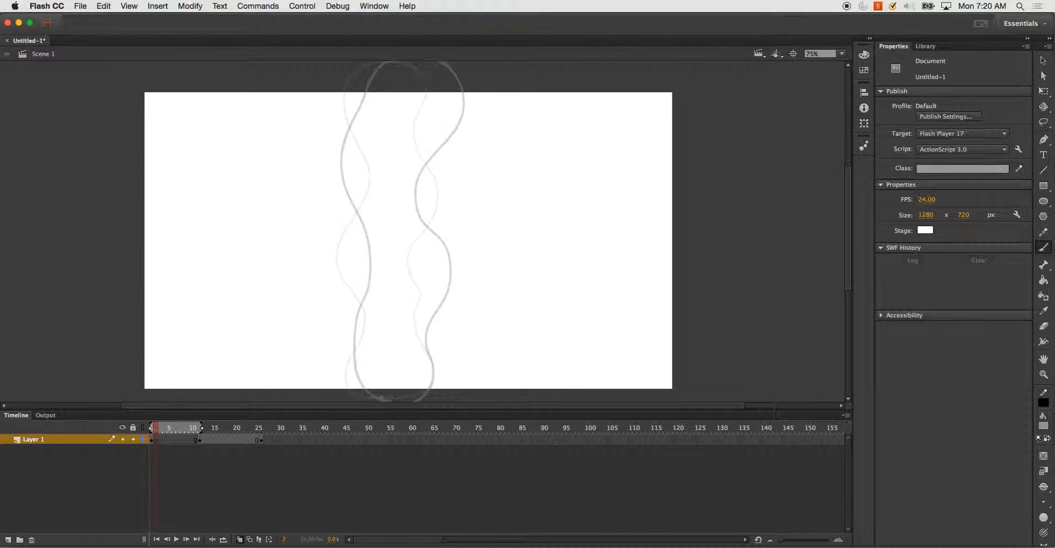
{"action": "mouse_move", "coordinate": [389, 401]}
{"action": "left_mouse_down"}
{"action": "mouse_move", "coordinate": [363, 400]}
{"action": "mouse_move", "coordinate": [344, 377]}
{"action": "left_mouse_up"}
{"action": "left_click_drag", "start_coordinate": [350, 344], "coordinate": [350, 343]}
{"action": "key", "text": "super+z"}
{"action": "scroll", "coordinate": [407, 236], "scroll_direction": "left", "scroll_amount": 3}
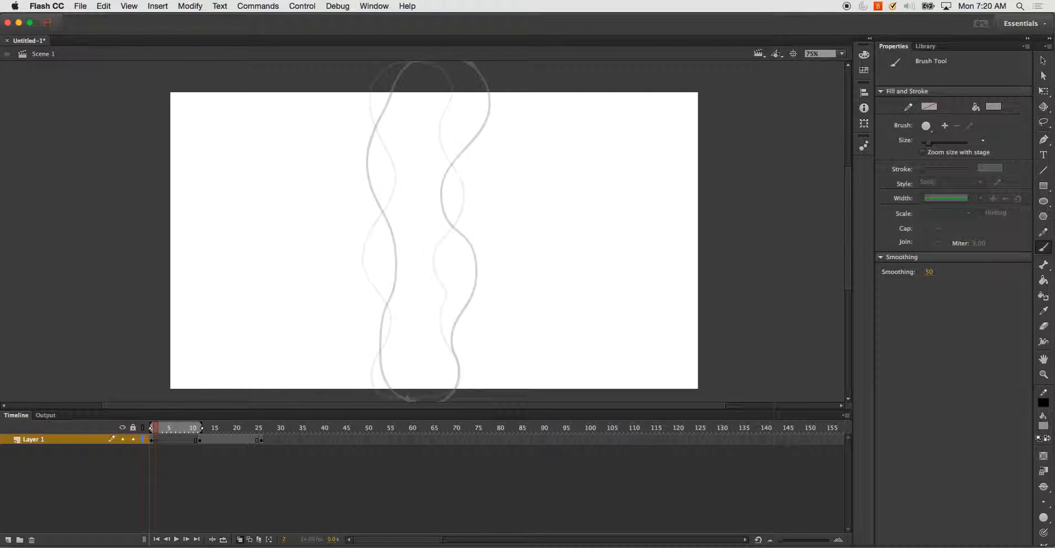
- Set the stage zoom to 70% so the whole column outline fits in view
{"action": "left_click", "coordinate": [815, 54]}
{"action": "type", "text": "70"}
{"action": "key", "text": "Return"}
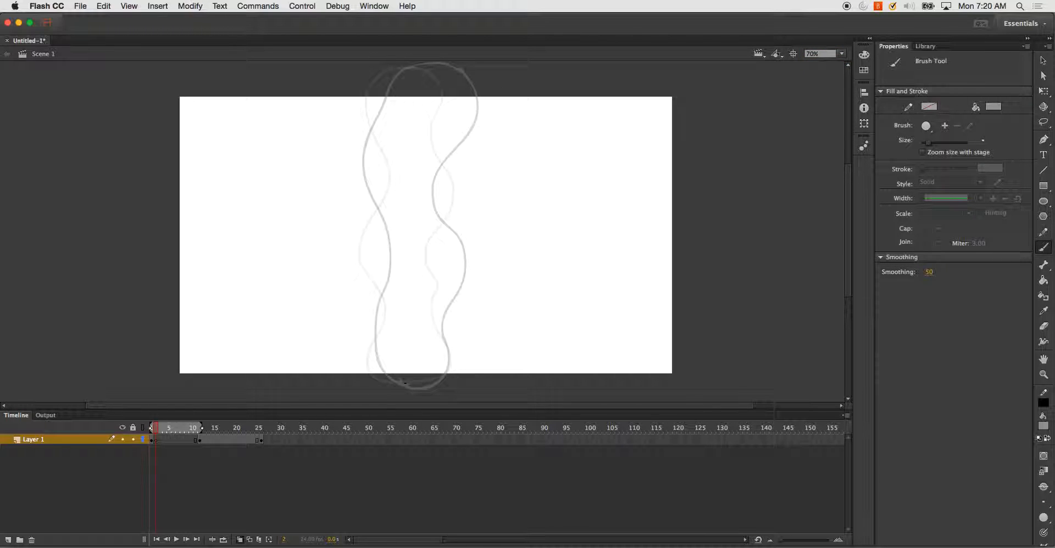
{"action": "mouse_move", "coordinate": [412, 390]}
{"action": "left_mouse_down"}
{"action": "mouse_move", "coordinate": [382, 382]}
{"action": "mouse_move", "coordinate": [369, 352]}
{"action": "mouse_move", "coordinate": [379, 294]}
{"action": "left_mouse_up"}
{"action": "key", "text": "ctrl+z"}
{"action": "left_click", "coordinate": [196, 431]}
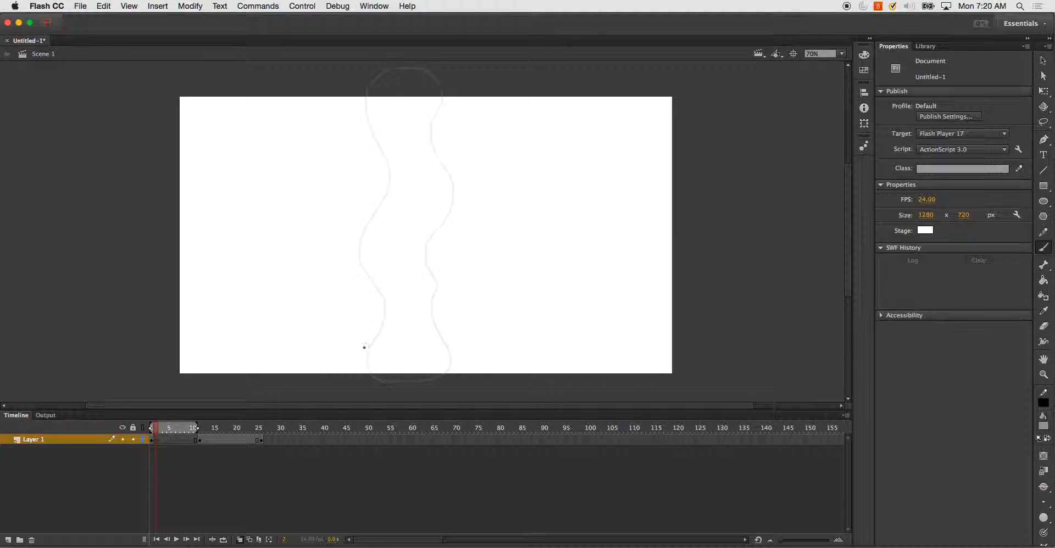
{"action": "left_click_drag", "start_coordinate": [197, 428], "coordinate": [203, 428]}
{"action": "mouse_move", "coordinate": [412, 383]}
{"action": "left_mouse_down"}
{"action": "mouse_move", "coordinate": [388, 382]}
{"action": "mouse_move", "coordinate": [368, 340]}
{"action": "left_mouse_up"}
{"action": "key", "text": "super+z"}
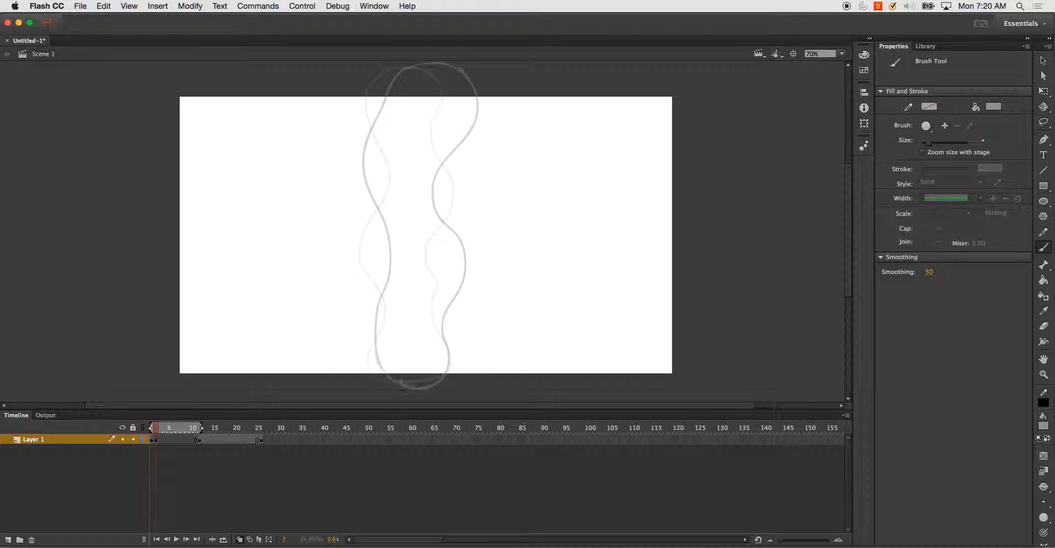
- Paint the full wavy column outline in frame 2, shifted slightly from the frame 1 onion skin
{"action": "mouse_move", "coordinate": [415, 390]}
{"action": "left_mouse_down"}
{"action": "mouse_move", "coordinate": [380, 383]}
{"action": "mouse_move", "coordinate": [363, 365]}
{"action": "mouse_move", "coordinate": [383, 311]}
{"action": "mouse_move", "coordinate": [359, 231]}
{"action": "mouse_move", "coordinate": [389, 152]}
{"action": "mouse_move", "coordinate": [377, 121]}
{"action": "mouse_move", "coordinate": [386, 70]}
{"action": "mouse_move", "coordinate": [418, 57]}
{"action": "left_mouse_up"}
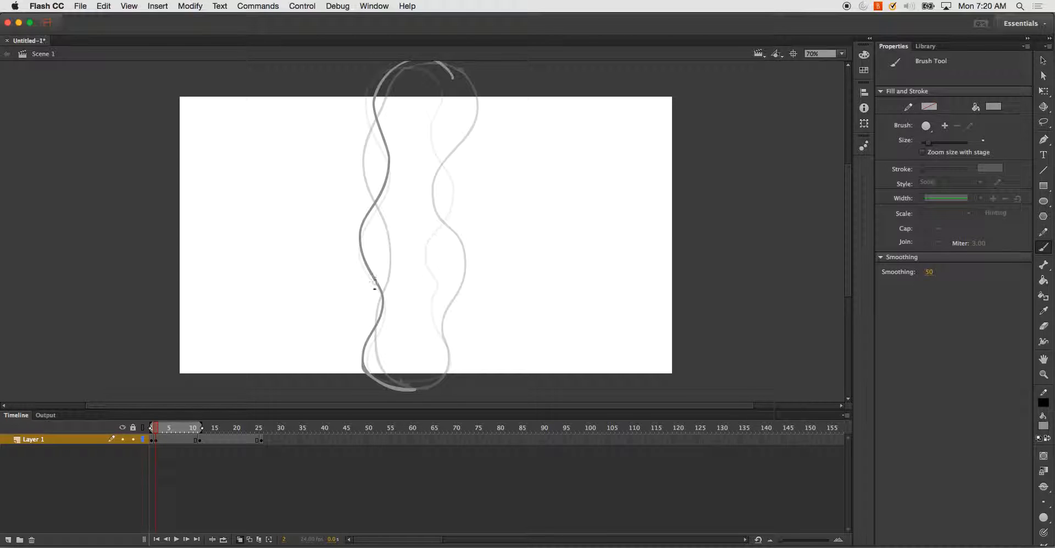
{"action": "mouse_move", "coordinate": [415, 389]}
{"action": "left_mouse_down"}
{"action": "mouse_move", "coordinate": [442, 379]}
{"action": "mouse_move", "coordinate": [451, 348]}
{"action": "left_mouse_up"}
{"action": "mouse_move", "coordinate": [431, 296]}
{"action": "left_mouse_down"}
{"action": "mouse_move", "coordinate": [433, 228]}
{"action": "mouse_move", "coordinate": [450, 178]}
{"action": "mouse_move", "coordinate": [437, 112]}
{"action": "mouse_move", "coordinate": [452, 84]}
{"action": "mouse_move", "coordinate": [447, 63]}
{"action": "left_mouse_up"}
{"action": "key", "text": "space"}
{"action": "left_click_drag", "start_coordinate": [406, 167], "coordinate": [407, 202]}
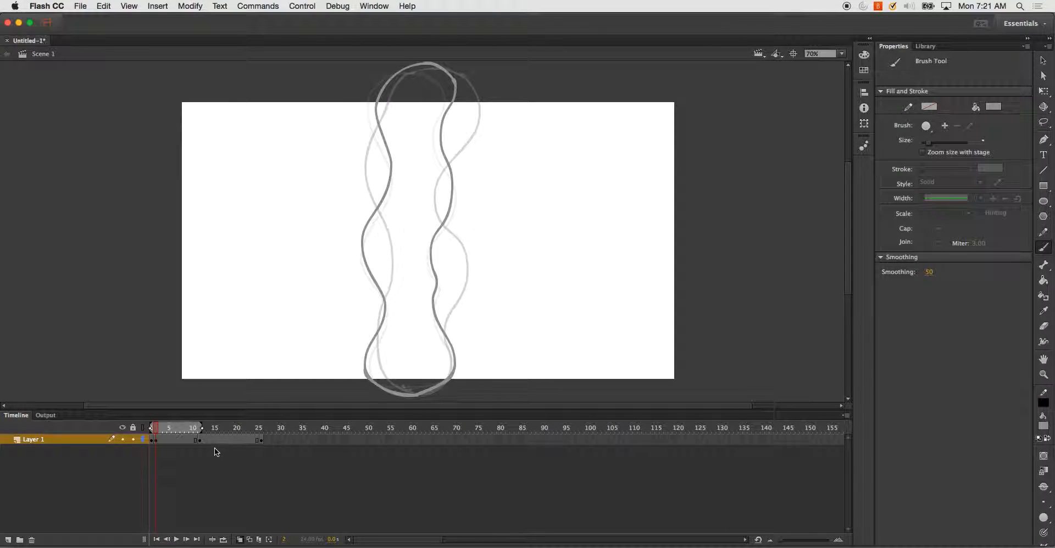
- Insert a blank keyframe at frame 3 and paint both sides of the column outline, moving the waves slightly further up
{"action": "key", "text": "F7"}
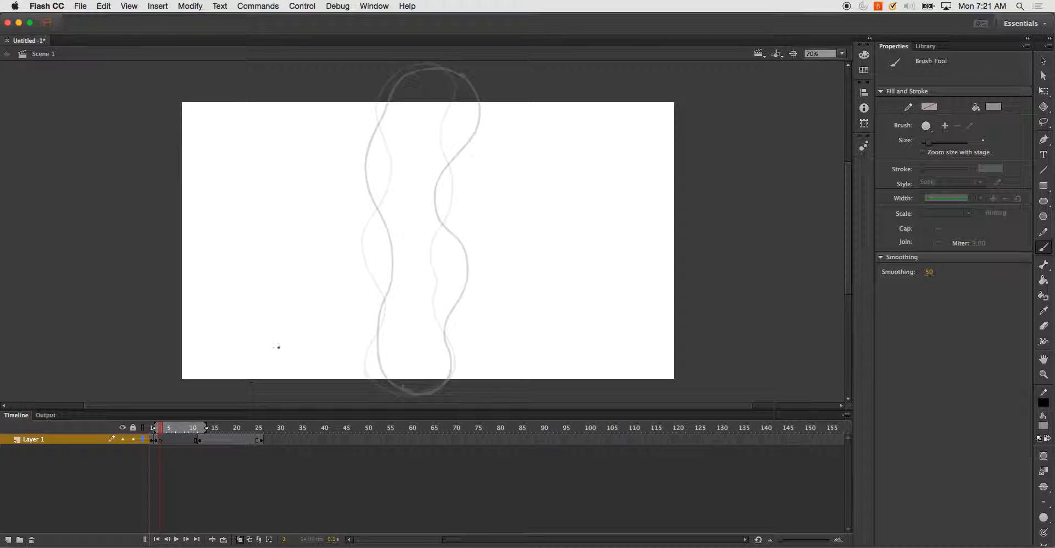
{"action": "mouse_move", "coordinate": [417, 397]}
{"action": "left_mouse_down"}
{"action": "mouse_move", "coordinate": [388, 393]}
{"action": "mouse_move", "coordinate": [365, 367]}
{"action": "mouse_move", "coordinate": [365, 345]}
{"action": "mouse_move", "coordinate": [386, 310]}
{"action": "mouse_move", "coordinate": [361, 232]}
{"action": "mouse_move", "coordinate": [388, 183]}
{"action": "left_mouse_up"}
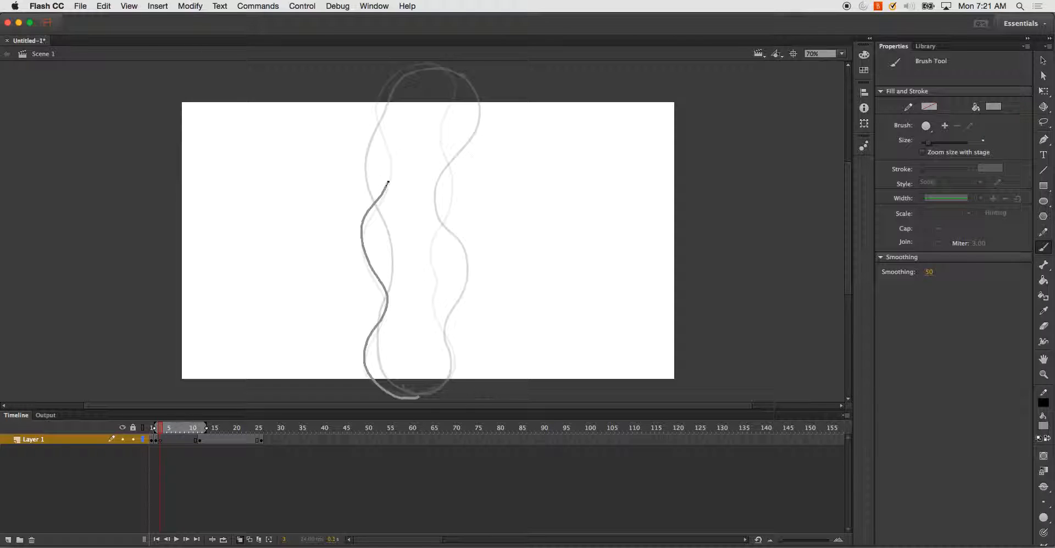
{"action": "mouse_move", "coordinate": [390, 141]}
{"action": "left_mouse_down"}
{"action": "mouse_move", "coordinate": [376, 96]}
{"action": "mouse_move", "coordinate": [396, 71]}
{"action": "mouse_move", "coordinate": [436, 64]}
{"action": "mouse_move", "coordinate": [467, 88]}
{"action": "left_mouse_up"}
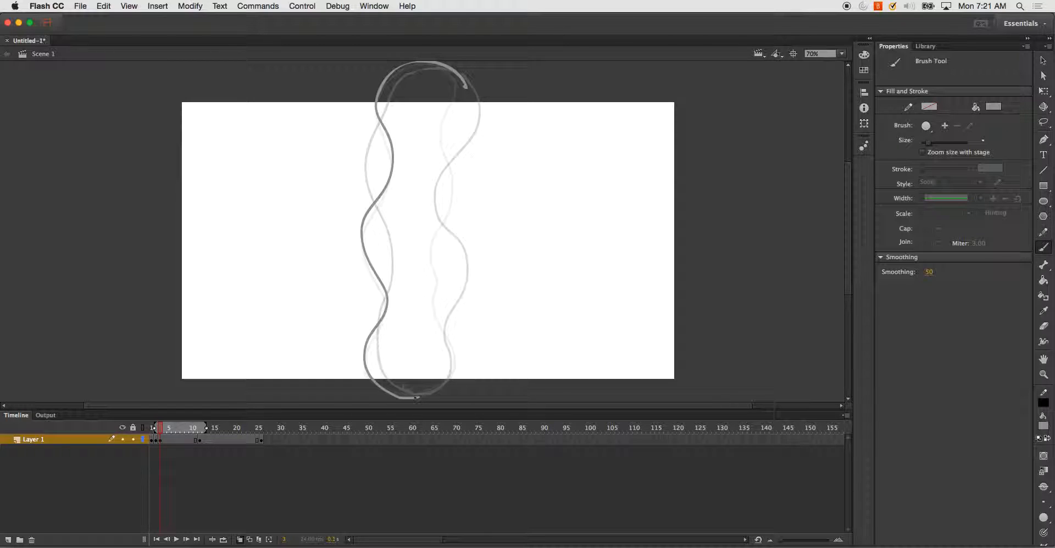
{"action": "mouse_move", "coordinate": [437, 392]}
{"action": "left_mouse_down"}
{"action": "mouse_move", "coordinate": [459, 352]}
{"action": "mouse_move", "coordinate": [454, 336]}
{"action": "left_mouse_up"}
{"action": "mouse_move", "coordinate": [433, 297]}
{"action": "left_mouse_down"}
{"action": "mouse_move", "coordinate": [449, 181]}
{"action": "mouse_move", "coordinate": [443, 117]}
{"action": "mouse_move", "coordinate": [464, 87]}
{"action": "left_mouse_up"}
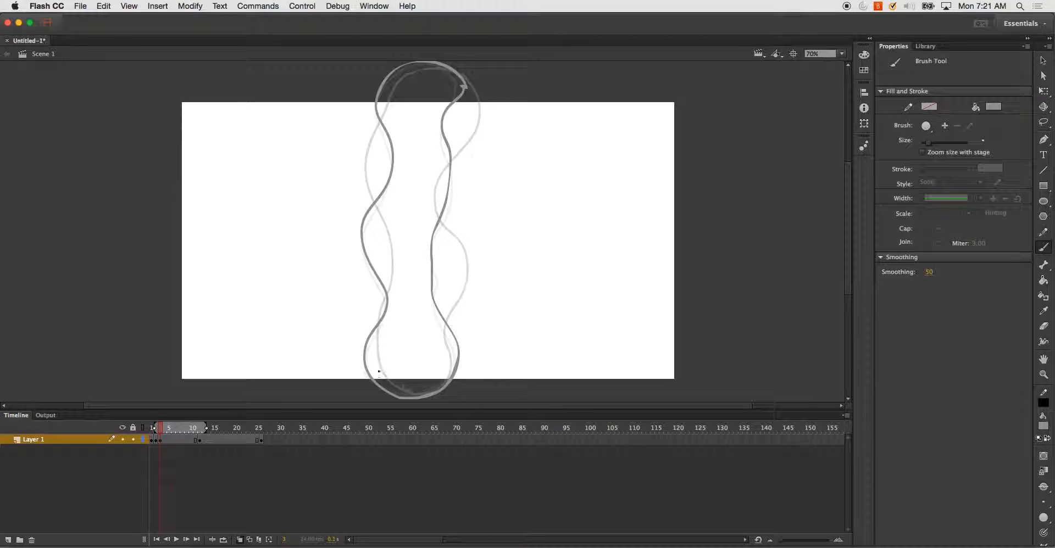
- Paint the next wavy column outline in a blank keyframe at frame 4 and play back the animation
{"action": "key", "text": "F7"}
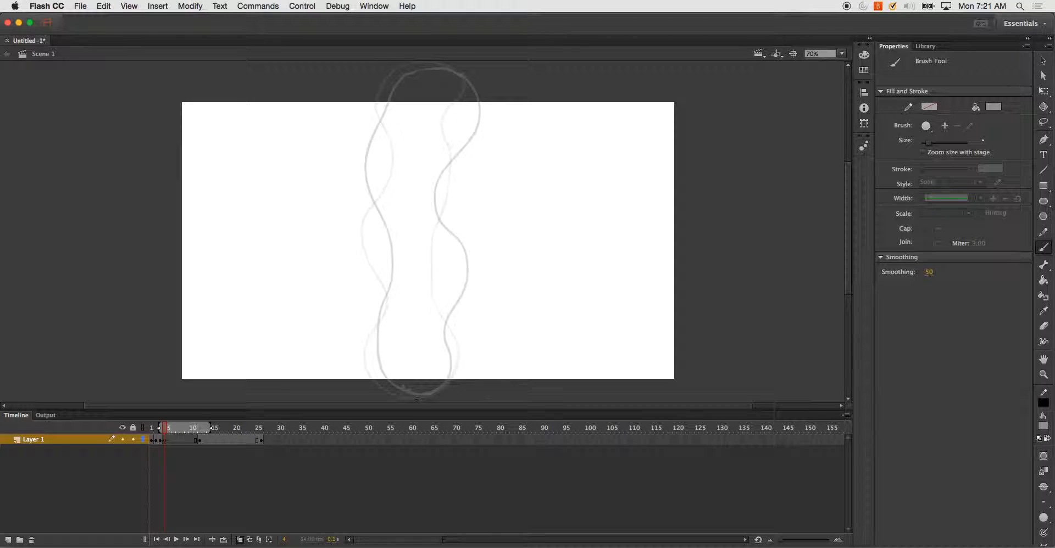
{"action": "mouse_move", "coordinate": [418, 396]}
{"action": "left_mouse_down"}
{"action": "mouse_move", "coordinate": [371, 381]}
{"action": "mouse_move", "coordinate": [363, 349]}
{"action": "mouse_move", "coordinate": [389, 278]}
{"action": "mouse_move", "coordinate": [364, 222]}
{"action": "mouse_move", "coordinate": [396, 157]}
{"action": "mouse_move", "coordinate": [379, 100]}
{"action": "mouse_move", "coordinate": [393, 66]}
{"action": "mouse_move", "coordinate": [474, 69]}
{"action": "mouse_move", "coordinate": [481, 85]}
{"action": "left_mouse_up"}
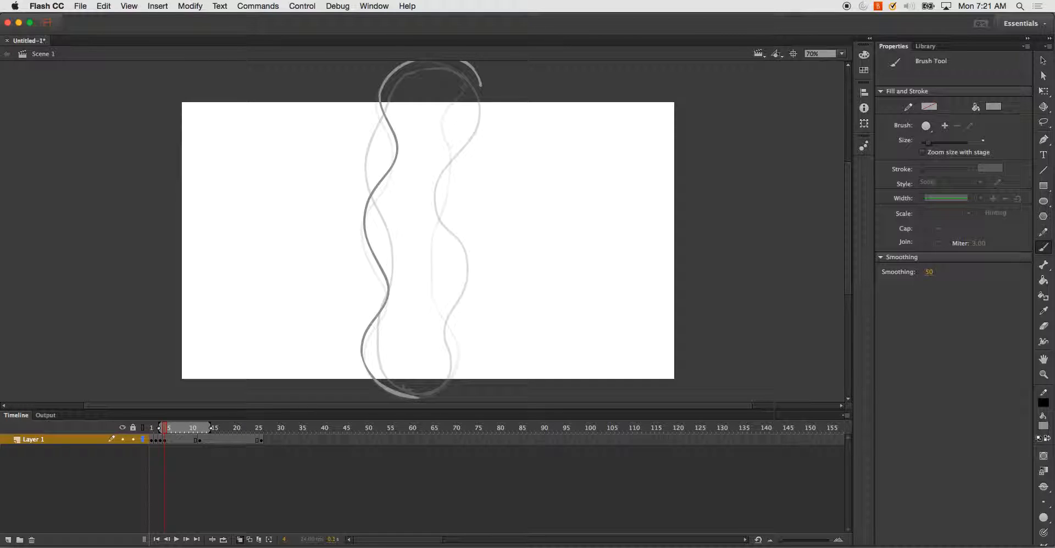
{"action": "mouse_move", "coordinate": [419, 397]}
{"action": "left_mouse_down"}
{"action": "mouse_move", "coordinate": [447, 384]}
{"action": "mouse_move", "coordinate": [458, 336]}
{"action": "mouse_move", "coordinate": [435, 289]}
{"action": "mouse_move", "coordinate": [426, 226]}
{"action": "mouse_move", "coordinate": [450, 176]}
{"action": "mouse_move", "coordinate": [442, 118]}
{"action": "mouse_move", "coordinate": [446, 99]}
{"action": "mouse_move", "coordinate": [480, 84]}
{"action": "left_mouse_up"}
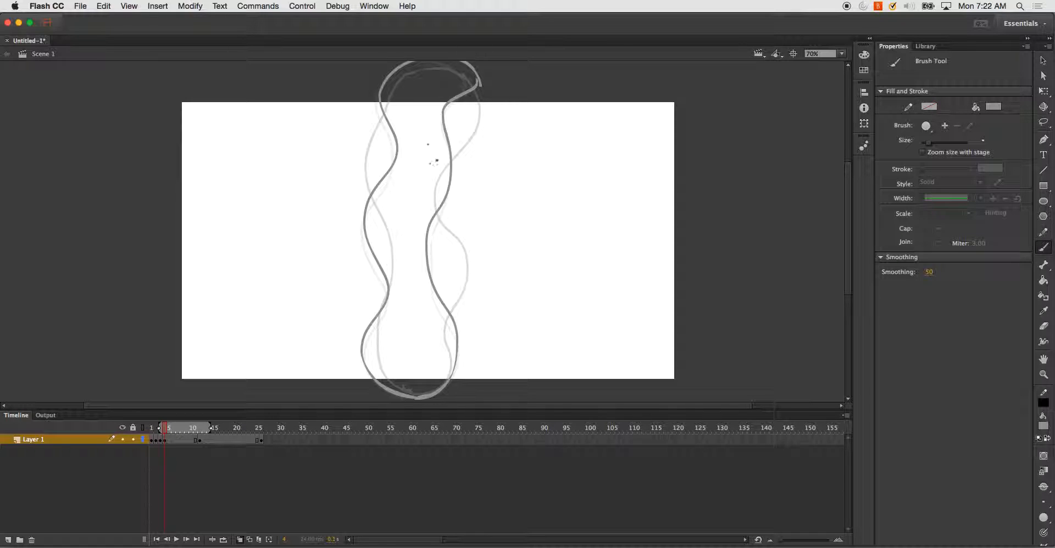
{"action": "key", "text": "Return"}
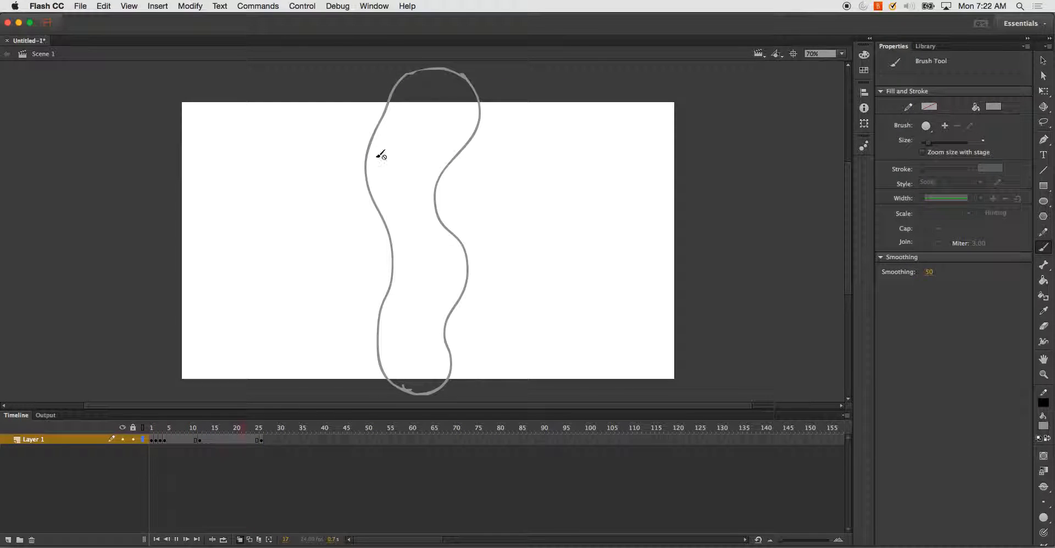
- Stop the playback and insert a blank keyframe at frame 5
{"action": "key", "text": "Return"}
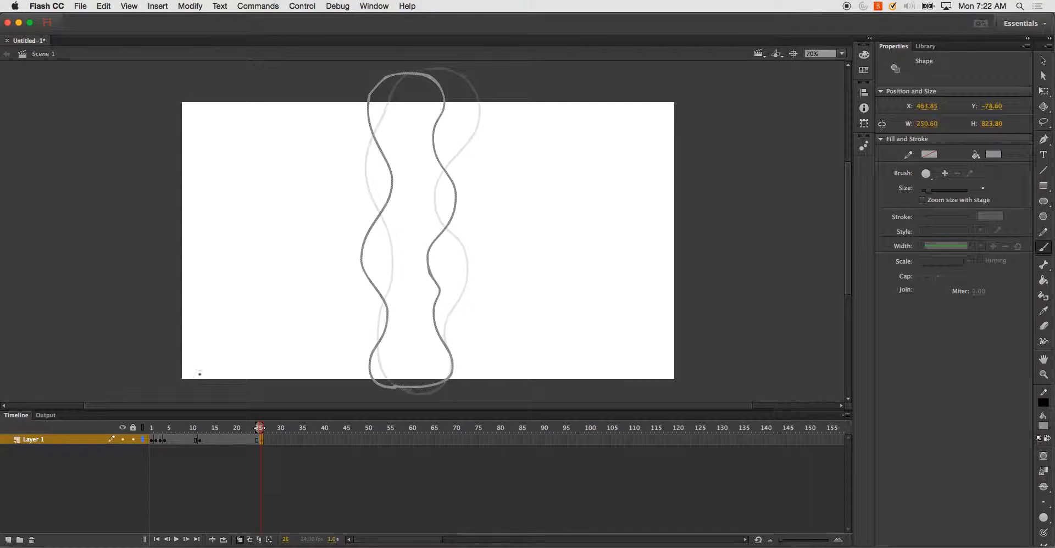
{"action": "mouse_move", "coordinate": [157, 428]}
{"action": "left_mouse_down"}
{"action": "mouse_move", "coordinate": [174, 435]}
{"action": "mouse_move", "coordinate": [165, 434]}
{"action": "left_mouse_up"}
{"action": "left_click", "coordinate": [169, 442]}
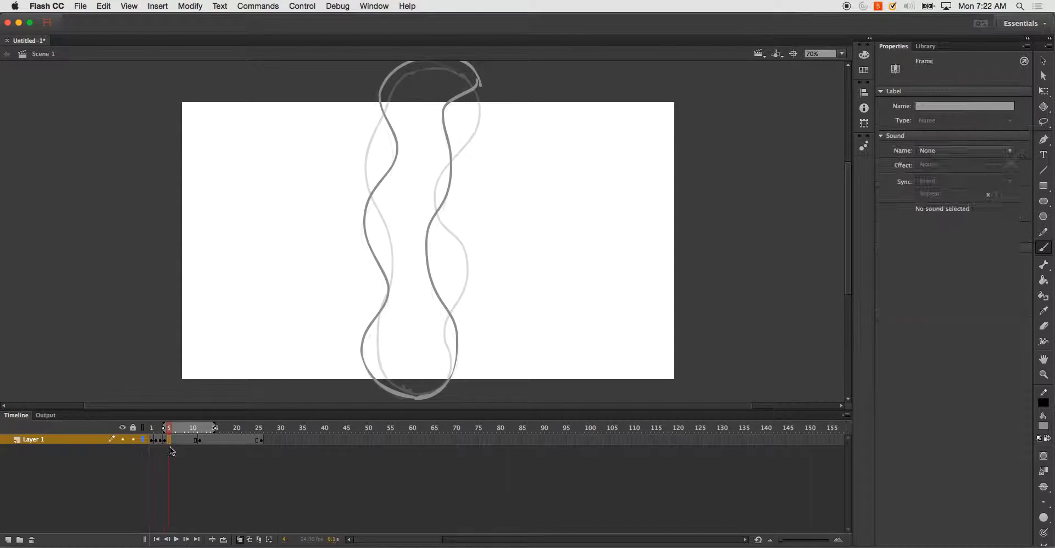
{"action": "key", "text": "Delete"}
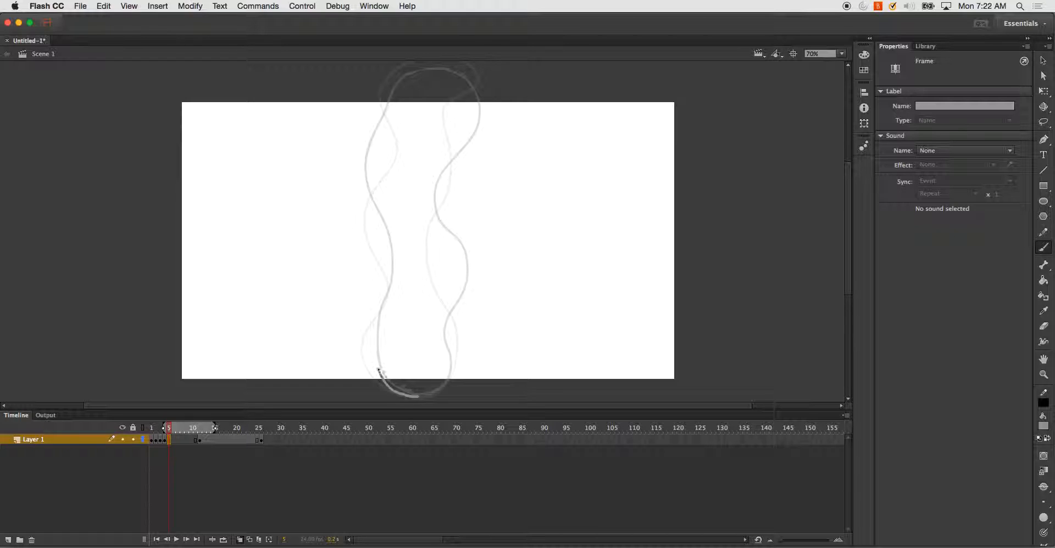
{"action": "left_click_drag", "start_coordinate": [379, 372], "coordinate": [371, 350]}
{"action": "key", "text": "super+z"}
{"action": "mouse_move", "coordinate": [416, 397]}
{"action": "left_mouse_down"}
{"action": "mouse_move", "coordinate": [376, 384]}
{"action": "mouse_move", "coordinate": [361, 353]}
{"action": "mouse_move", "coordinate": [378, 297]}
{"action": "left_mouse_up"}
{"action": "key", "text": "super+z"}
{"action": "mouse_move", "coordinate": [417, 394]}
{"action": "left_mouse_down"}
{"action": "mouse_move", "coordinate": [401, 395]}
{"action": "mouse_move", "coordinate": [372, 358]}
{"action": "mouse_move", "coordinate": [365, 327]}
{"action": "left_mouse_up"}
{"action": "key", "text": "super+z"}
{"action": "mouse_move", "coordinate": [415, 390]}
{"action": "left_mouse_down"}
{"action": "mouse_move", "coordinate": [401, 396]}
{"action": "mouse_move", "coordinate": [376, 375]}
{"action": "mouse_move", "coordinate": [357, 338]}
{"action": "mouse_move", "coordinate": [371, 309]}
{"action": "left_mouse_up"}
{"action": "key", "text": "super+z"}
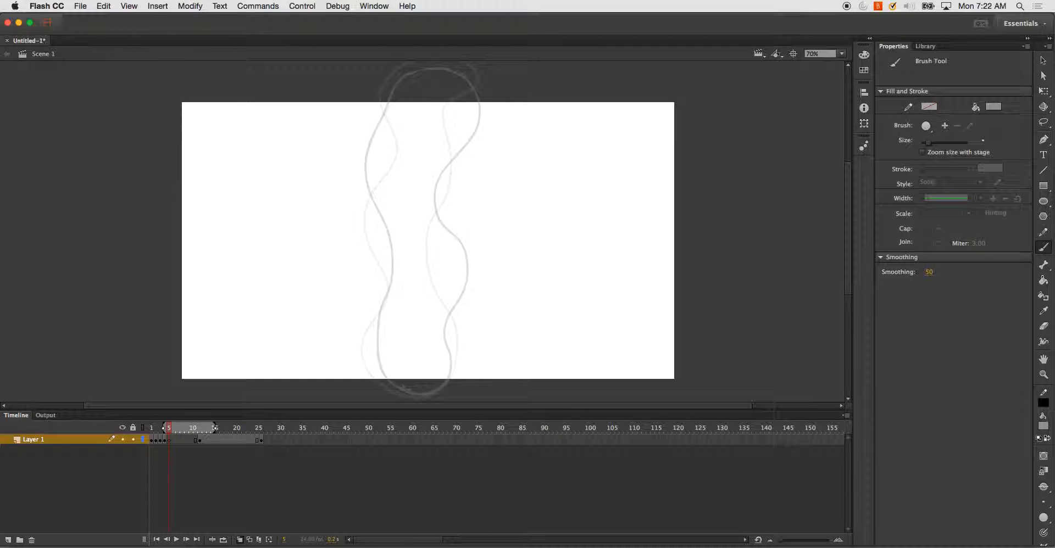
- Paint the full wavy column outline on frame 5, shifting the waves slightly up from the frame 4 onion skin
{"action": "mouse_move", "coordinate": [418, 396]}
{"action": "left_mouse_down"}
{"action": "mouse_move", "coordinate": [381, 386]}
{"action": "mouse_move", "coordinate": [358, 351]}
{"action": "mouse_move", "coordinate": [388, 282]}
{"action": "mouse_move", "coordinate": [366, 204]}
{"action": "mouse_move", "coordinate": [396, 138]}
{"action": "mouse_move", "coordinate": [382, 87]}
{"action": "mouse_move", "coordinate": [403, 62]}
{"action": "mouse_move", "coordinate": [456, 55]}
{"action": "mouse_move", "coordinate": [476, 86]}
{"action": "left_mouse_up"}
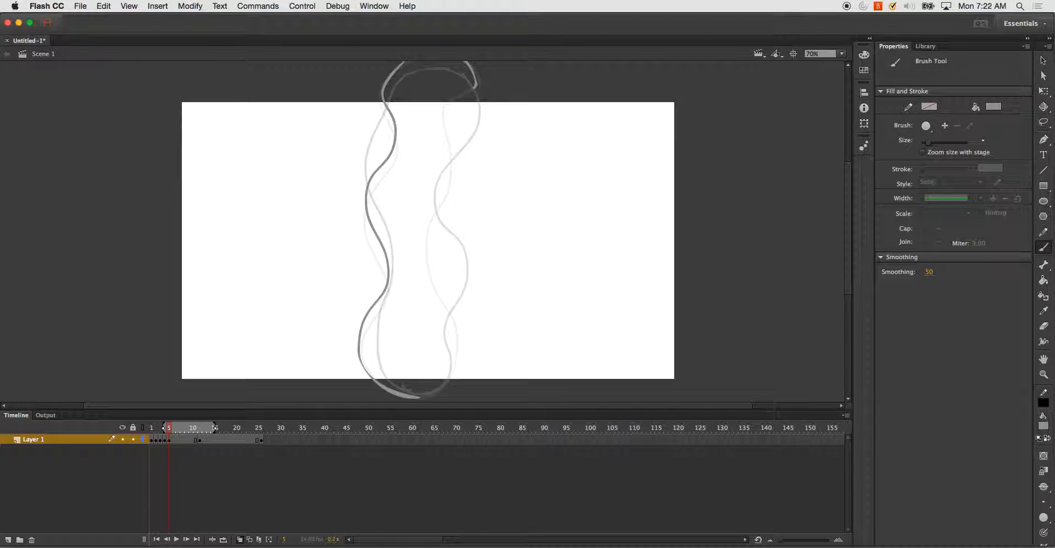
{"action": "mouse_move", "coordinate": [440, 388]}
{"action": "left_mouse_down"}
{"action": "mouse_move", "coordinate": [456, 340]}
{"action": "mouse_move", "coordinate": [443, 295]}
{"action": "left_mouse_up"}
{"action": "key", "text": "super+z"}
{"action": "mouse_move", "coordinate": [436, 390]}
{"action": "left_mouse_down"}
{"action": "mouse_move", "coordinate": [456, 363]}
{"action": "mouse_move", "coordinate": [454, 332]}
{"action": "left_mouse_up"}
{"action": "key", "text": "super+z"}
{"action": "mouse_move", "coordinate": [416, 398]}
{"action": "left_mouse_down"}
{"action": "mouse_move", "coordinate": [437, 389]}
{"action": "mouse_move", "coordinate": [454, 347]}
{"action": "mouse_move", "coordinate": [440, 289]}
{"action": "left_mouse_up"}
{"action": "mouse_move", "coordinate": [430, 239]}
{"action": "left_mouse_down"}
{"action": "mouse_move", "coordinate": [429, 211]}
{"action": "mouse_move", "coordinate": [457, 146]}
{"action": "mouse_move", "coordinate": [451, 106]}
{"action": "mouse_move", "coordinate": [476, 82]}
{"action": "left_mouse_up"}
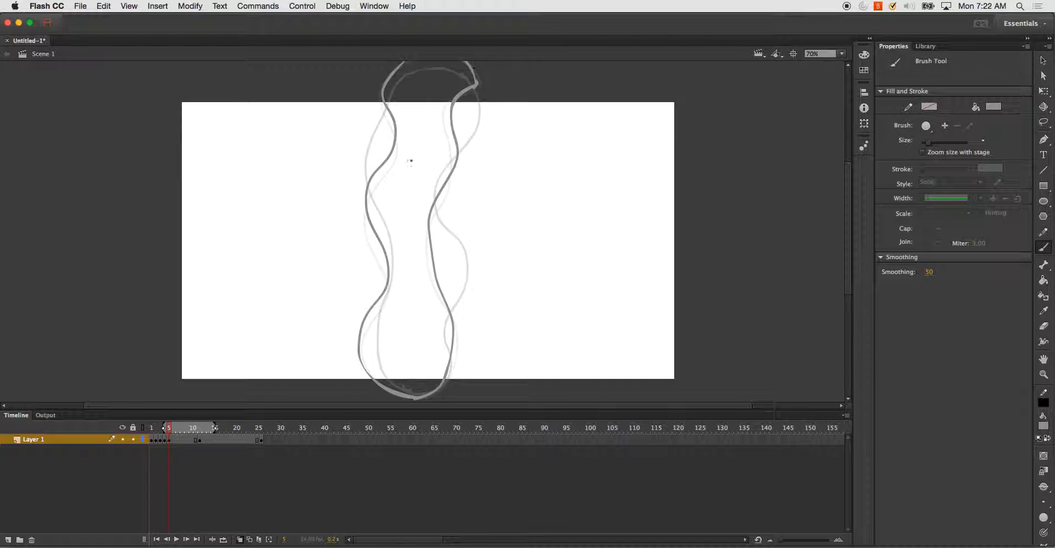
- Insert a blank keyframe at frame 6 and paint the column's left side and top with the waves moved further up
{"action": "key", "text": "F7"}
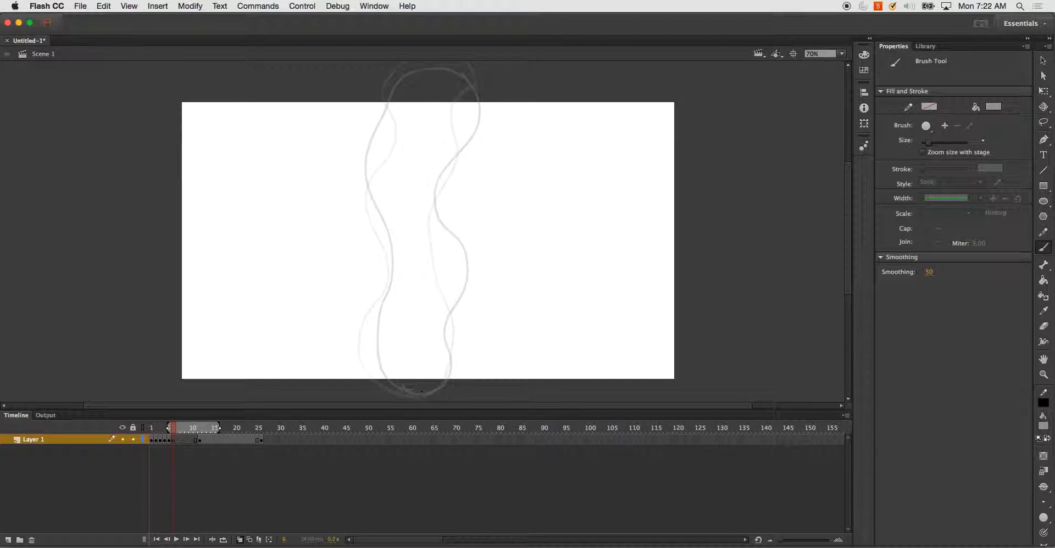
{"action": "mouse_move", "coordinate": [419, 397]}
{"action": "left_mouse_down"}
{"action": "mouse_move", "coordinate": [395, 391]}
{"action": "mouse_move", "coordinate": [366, 352]}
{"action": "left_mouse_up"}
{"action": "mouse_move", "coordinate": [366, 314]}
{"action": "left_mouse_down"}
{"action": "mouse_move", "coordinate": [390, 247]}
{"action": "mouse_move", "coordinate": [362, 171]}
{"action": "mouse_move", "coordinate": [413, 62]}
{"action": "left_mouse_up"}
{"action": "left_click_drag", "start_coordinate": [486, 80], "coordinate": [485, 82]}
{"action": "mouse_move", "coordinate": [423, 399]}
{"action": "left_mouse_down"}
{"action": "mouse_move", "coordinate": [455, 366]}
{"action": "mouse_move", "coordinate": [445, 315]}
{"action": "left_mouse_up"}
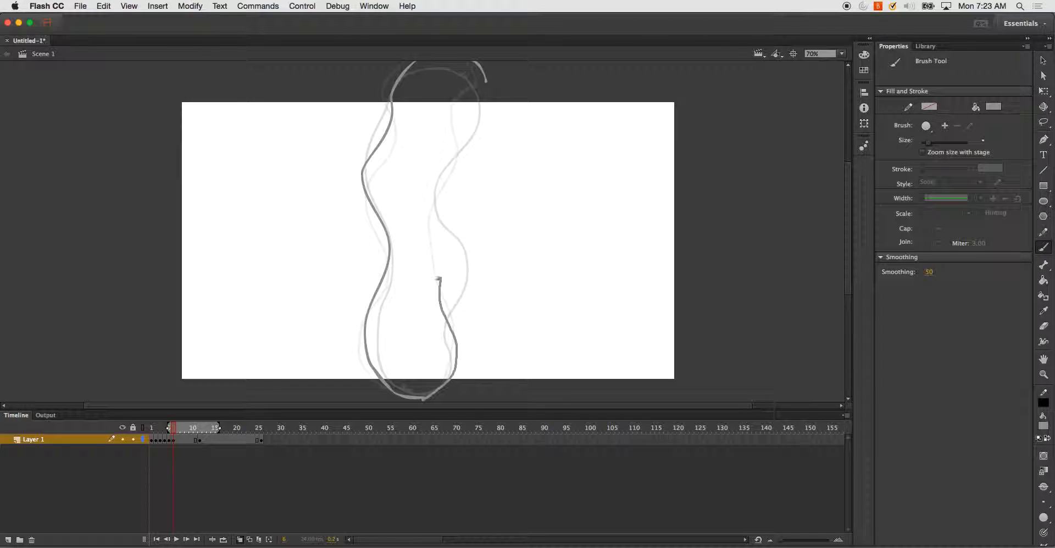
{"action": "key", "text": "super+z"}
{"action": "mouse_move", "coordinate": [424, 396]}
{"action": "left_mouse_down"}
{"action": "mouse_move", "coordinate": [452, 388]}
{"action": "mouse_move", "coordinate": [464, 354]}
{"action": "left_mouse_up"}
{"action": "key", "text": "super+z"}
- Paint the column's right side on frame 6 to complete the outline, and preview the animation with a movie test
{"action": "mouse_move", "coordinate": [417, 398]}
{"action": "left_mouse_down"}
{"action": "mouse_move", "coordinate": [448, 388]}
{"action": "mouse_move", "coordinate": [455, 366]}
{"action": "left_mouse_up"}
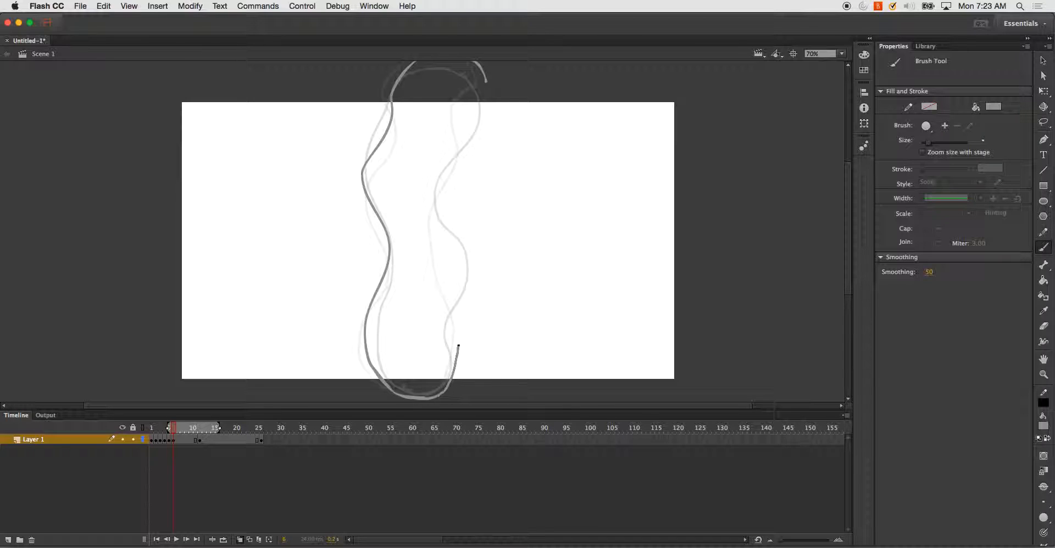
{"action": "mouse_move", "coordinate": [459, 332]}
{"action": "left_mouse_down"}
{"action": "mouse_move", "coordinate": [432, 264]}
{"action": "mouse_move", "coordinate": [432, 231]}
{"action": "mouse_move", "coordinate": [466, 158]}
{"action": "mouse_move", "coordinate": [462, 106]}
{"action": "mouse_move", "coordinate": [482, 58]}
{"action": "left_mouse_up"}
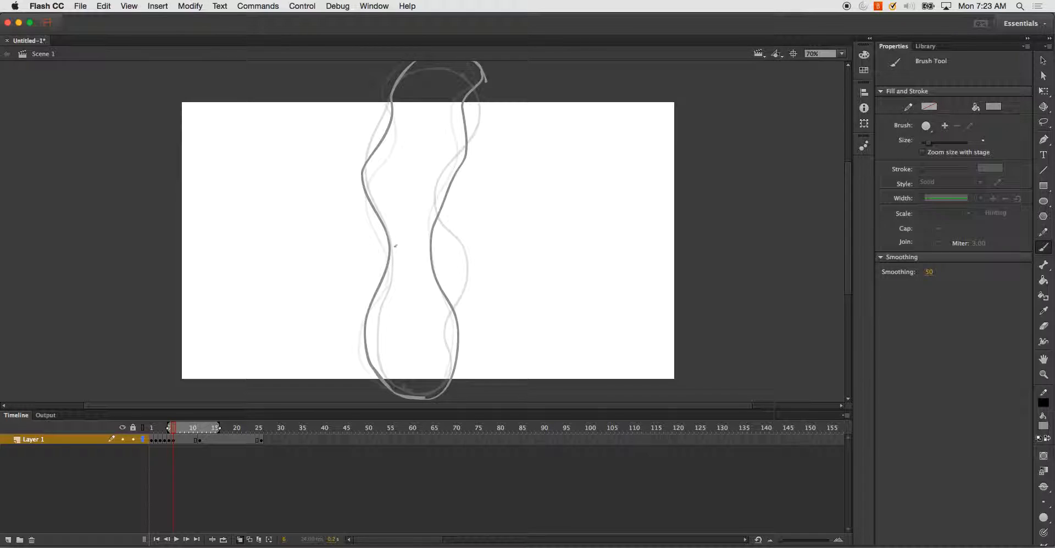
{"action": "key", "text": "super+Return"}
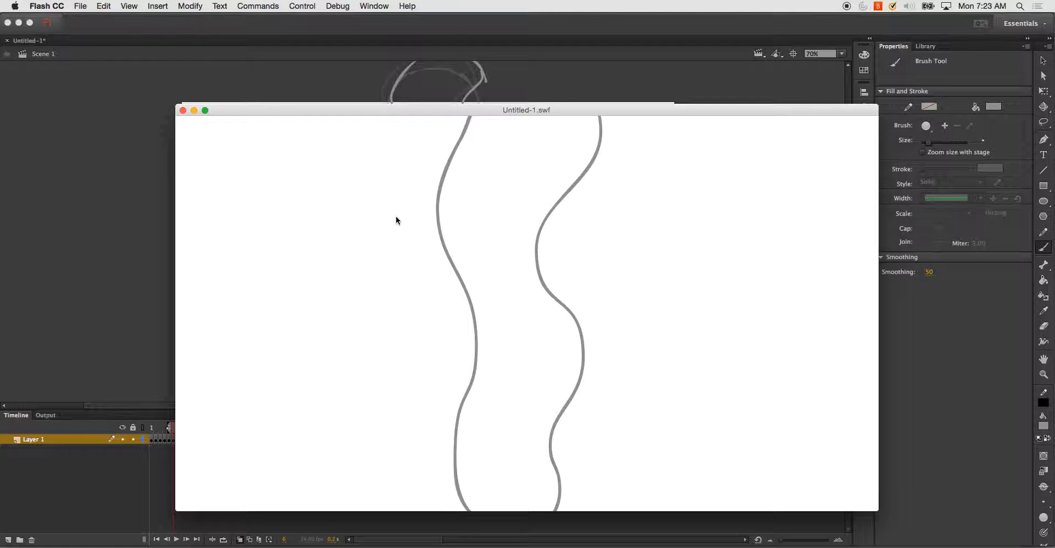
{"action": "left_click", "coordinate": [183, 111]}
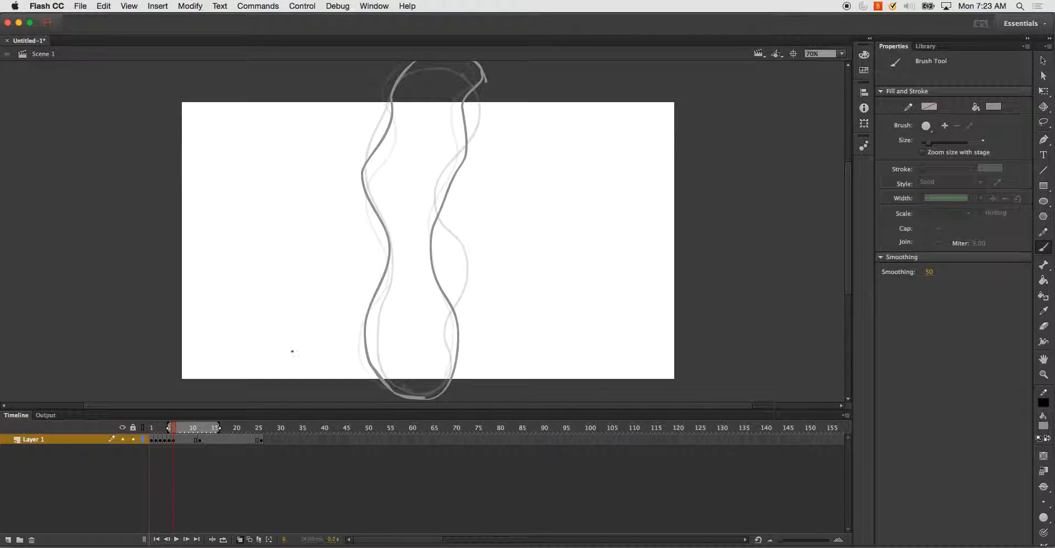
- Insert a blank keyframe at frame 7 and paint the column's left side and top between the onion-skinned outlines
{"action": "key", "text": "period"}
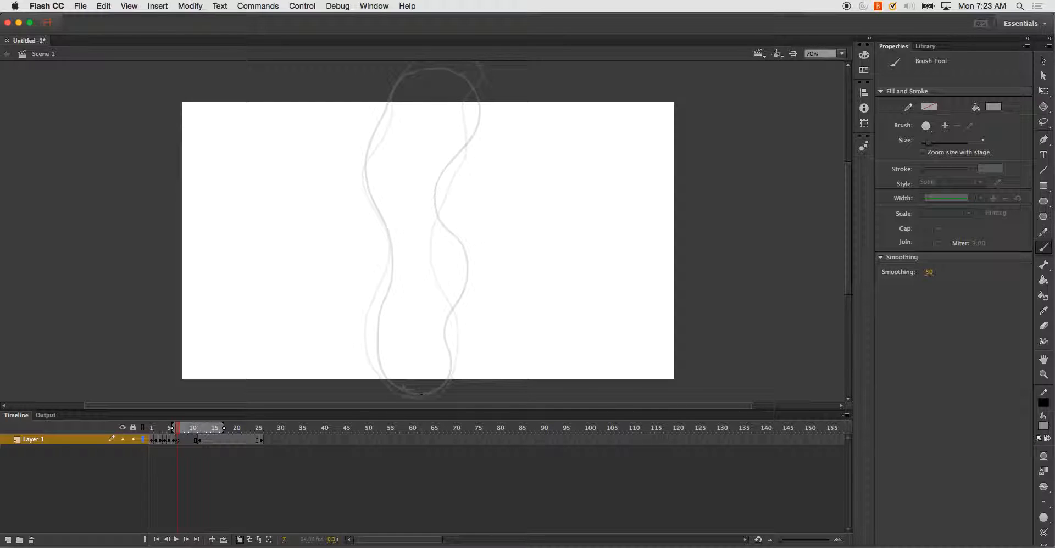
{"action": "mouse_move", "coordinate": [420, 396]}
{"action": "left_mouse_down"}
{"action": "mouse_move", "coordinate": [370, 360]}
{"action": "mouse_move", "coordinate": [371, 299]}
{"action": "left_mouse_up"}
{"action": "key", "text": "super+z"}
{"action": "mouse_move", "coordinate": [420, 393]}
{"action": "left_mouse_down"}
{"action": "mouse_move", "coordinate": [403, 391]}
{"action": "mouse_move", "coordinate": [375, 353]}
{"action": "mouse_move", "coordinate": [367, 322]}
{"action": "left_mouse_up"}
{"action": "mouse_move", "coordinate": [375, 280]}
{"action": "left_mouse_down"}
{"action": "mouse_move", "coordinate": [391, 246]}
{"action": "mouse_move", "coordinate": [364, 161]}
{"action": "mouse_move", "coordinate": [371, 132]}
{"action": "mouse_move", "coordinate": [415, 72]}
{"action": "mouse_move", "coordinate": [458, 65]}
{"action": "mouse_move", "coordinate": [477, 84]}
{"action": "left_mouse_up"}
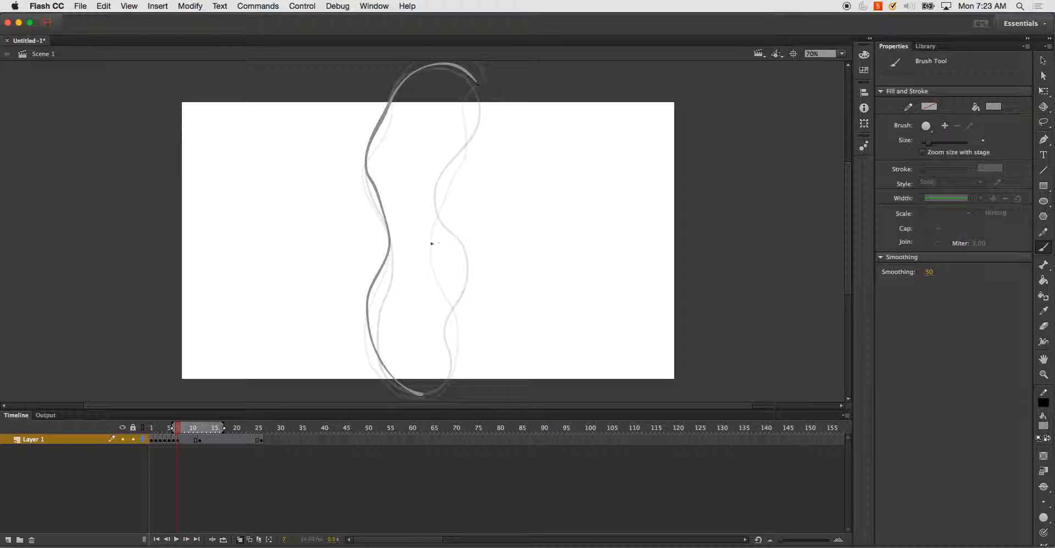
{"action": "left_click_drag", "start_coordinate": [423, 394], "coordinate": [453, 353]}
{"action": "key", "text": "super+z"}
{"action": "left_click_drag", "start_coordinate": [421, 395], "coordinate": [461, 353]}
{"action": "key", "text": "super+z"}
{"action": "mouse_move", "coordinate": [419, 392]}
{"action": "left_mouse_down"}
{"action": "mouse_move", "coordinate": [453, 364]}
{"action": "mouse_move", "coordinate": [457, 332]}
{"action": "left_mouse_up"}
{"action": "key", "text": "super+z"}
{"action": "left_click_drag", "start_coordinate": [419, 394], "coordinate": [449, 360]}
{"action": "key", "text": "super+z"}
- Paint the column's right side on frame 7 up to its top and insert a blank keyframe at frame 8
{"action": "mouse_move", "coordinate": [420, 395]}
{"action": "left_mouse_down"}
{"action": "mouse_move", "coordinate": [458, 341]}
{"action": "mouse_move", "coordinate": [461, 313]}
{"action": "mouse_move", "coordinate": [433, 242]}
{"action": "mouse_move", "coordinate": [470, 152]}
{"action": "mouse_move", "coordinate": [478, 74]}
{"action": "left_mouse_up"}
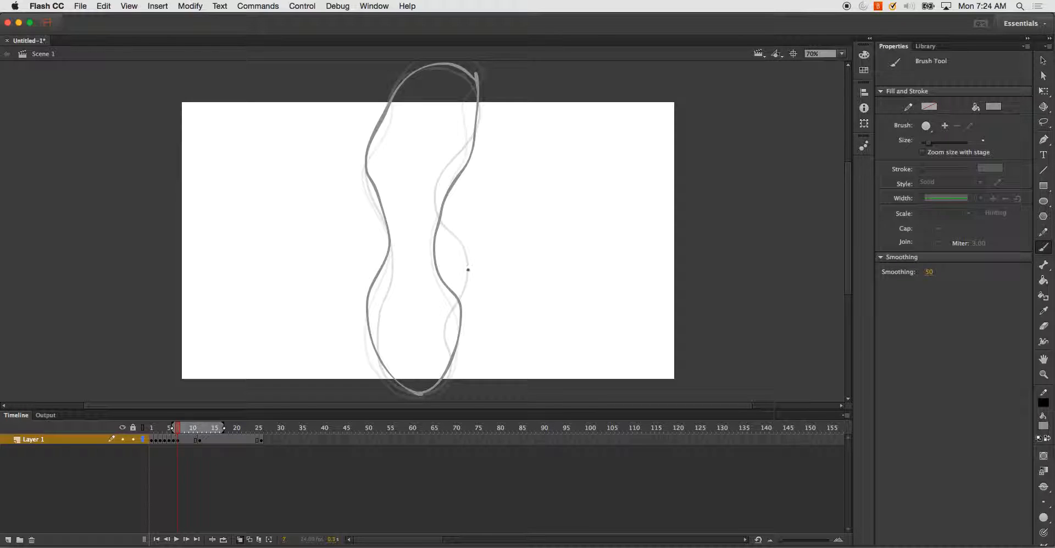
{"action": "key", "text": "F7"}
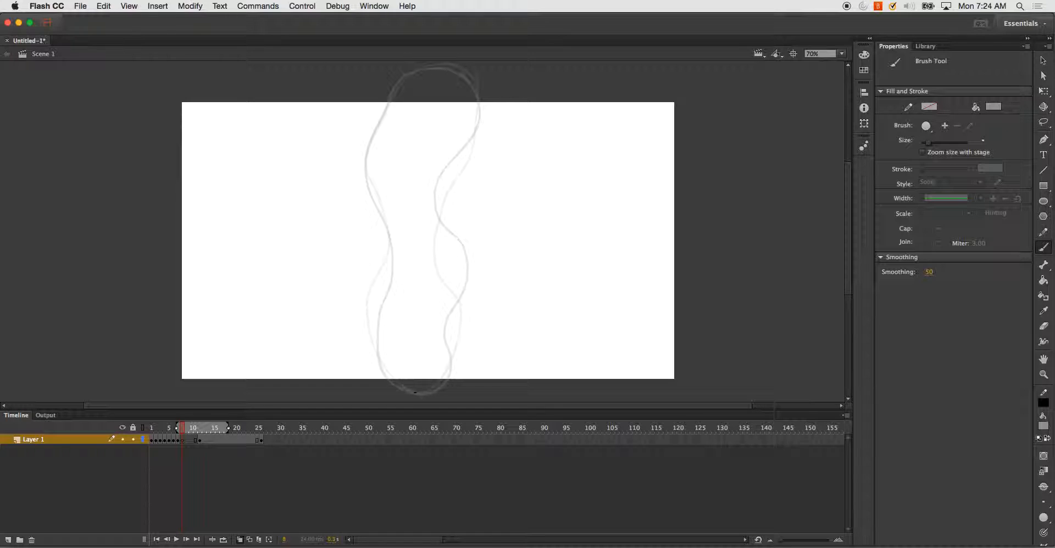
- Paint the full wavy column outline on frame 8, both sides and top, between the onion-skinned outlines
{"action": "mouse_move", "coordinate": [424, 391]}
{"action": "left_mouse_down"}
{"action": "mouse_move", "coordinate": [377, 362]}
{"action": "mouse_move", "coordinate": [372, 339]}
{"action": "mouse_move", "coordinate": [389, 229]}
{"action": "mouse_move", "coordinate": [363, 160]}
{"action": "mouse_move", "coordinate": [365, 130]}
{"action": "mouse_move", "coordinate": [417, 72]}
{"action": "mouse_move", "coordinate": [451, 68]}
{"action": "mouse_move", "coordinate": [474, 91]}
{"action": "left_mouse_up"}
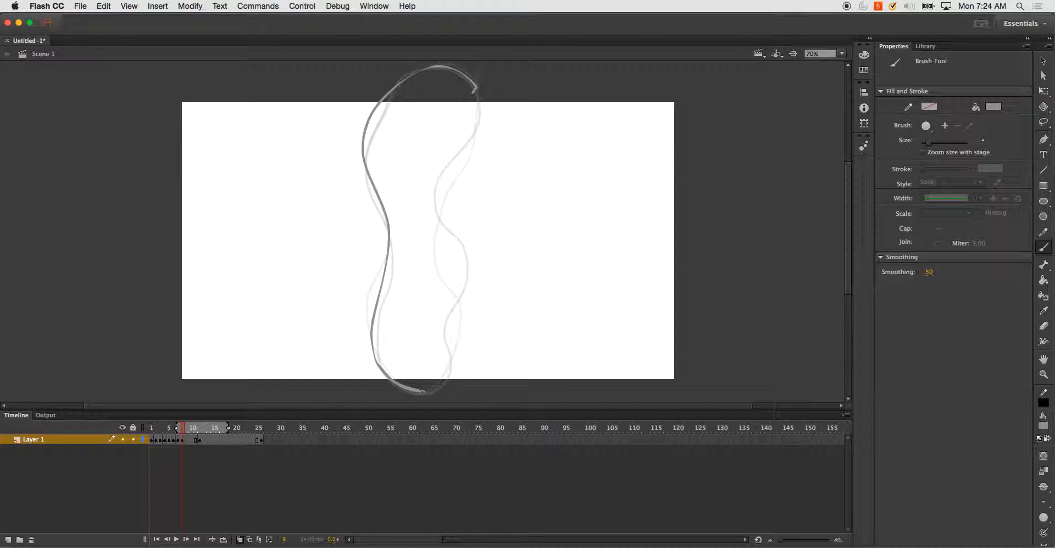
{"action": "mouse_move", "coordinate": [421, 389]}
{"action": "left_mouse_down"}
{"action": "mouse_move", "coordinate": [444, 366]}
{"action": "mouse_move", "coordinate": [450, 325]}
{"action": "left_mouse_up"}
{"action": "key", "text": "ctrl+z"}
{"action": "mouse_move", "coordinate": [417, 390]}
{"action": "left_mouse_down"}
{"action": "mouse_move", "coordinate": [441, 381]}
{"action": "mouse_move", "coordinate": [455, 337]}
{"action": "left_mouse_up"}
{"action": "mouse_move", "coordinate": [457, 294]}
{"action": "left_mouse_down"}
{"action": "mouse_move", "coordinate": [446, 231]}
{"action": "mouse_move", "coordinate": [452, 173]}
{"action": "mouse_move", "coordinate": [480, 104]}
{"action": "mouse_move", "coordinate": [472, 89]}
{"action": "left_mouse_up"}
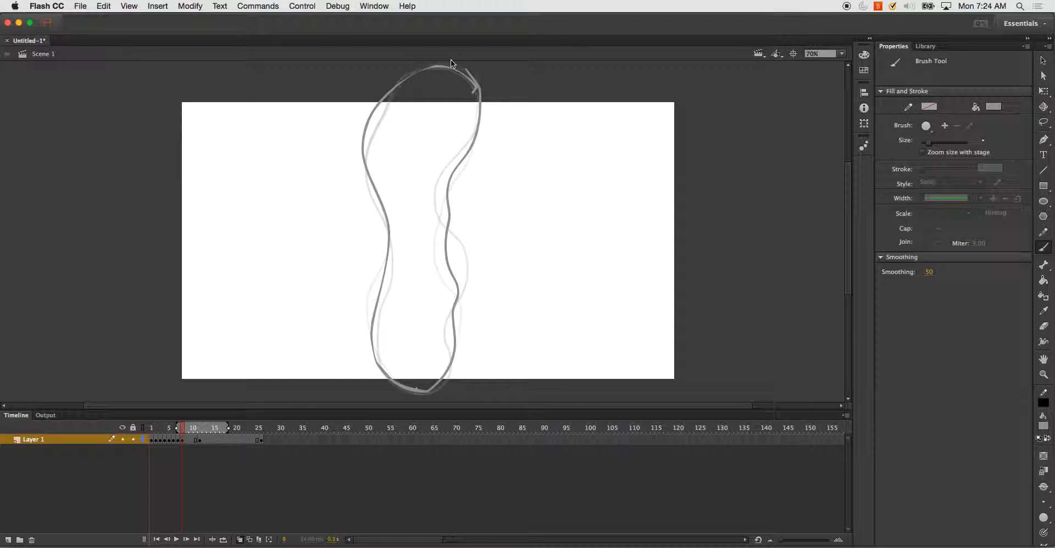
- Insert a blank keyframe at frame 9 and paint both sides of the column outline closer to the next key pose
{"action": "key", "text": "F7"}
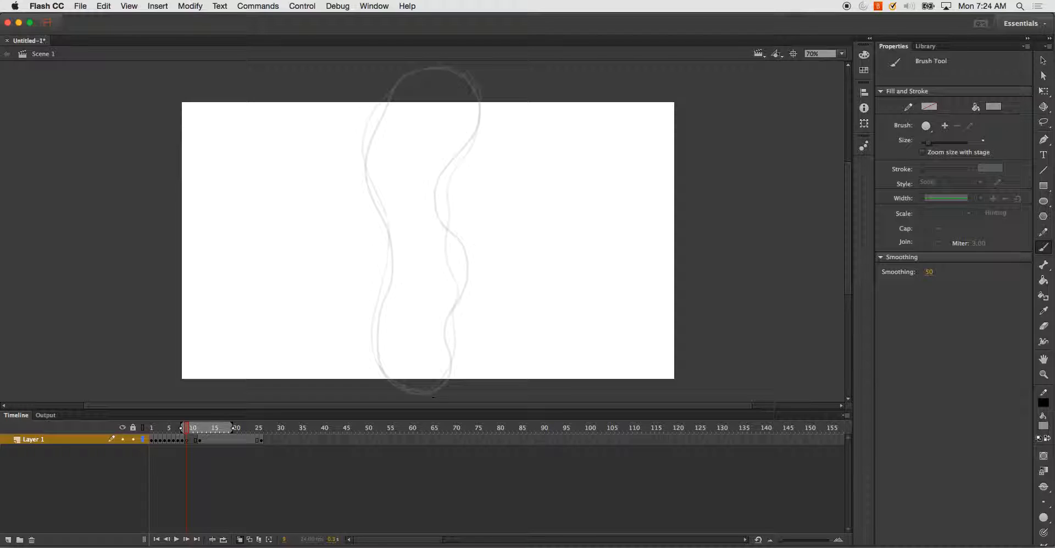
{"action": "mouse_move", "coordinate": [424, 396]}
{"action": "left_mouse_down"}
{"action": "mouse_move", "coordinate": [390, 381]}
{"action": "mouse_move", "coordinate": [374, 342]}
{"action": "mouse_move", "coordinate": [389, 257]}
{"action": "mouse_move", "coordinate": [367, 138]}
{"action": "mouse_move", "coordinate": [402, 85]}
{"action": "mouse_move", "coordinate": [457, 68]}
{"action": "mouse_move", "coordinate": [468, 77]}
{"action": "left_mouse_up"}
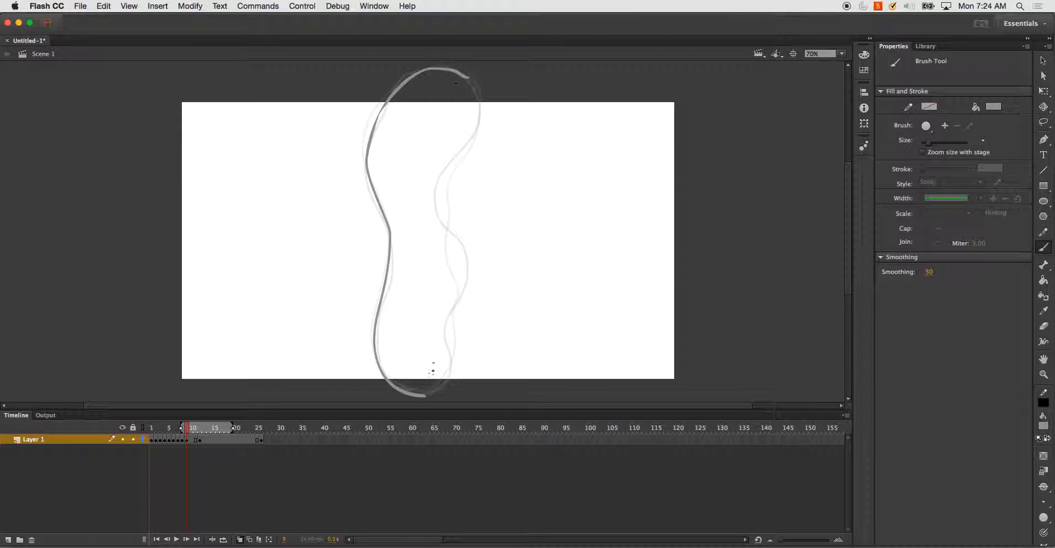
{"action": "left_click_drag", "start_coordinate": [436, 394], "coordinate": [451, 333]}
{"action": "key", "text": "super+z"}
{"action": "mouse_move", "coordinate": [424, 395]}
{"action": "left_mouse_down"}
{"action": "mouse_move", "coordinate": [438, 392]}
{"action": "mouse_move", "coordinate": [453, 336]}
{"action": "mouse_move", "coordinate": [461, 257]}
{"action": "mouse_move", "coordinate": [448, 215]}
{"action": "mouse_move", "coordinate": [476, 105]}
{"action": "mouse_move", "coordinate": [467, 77]}
{"action": "left_mouse_up"}
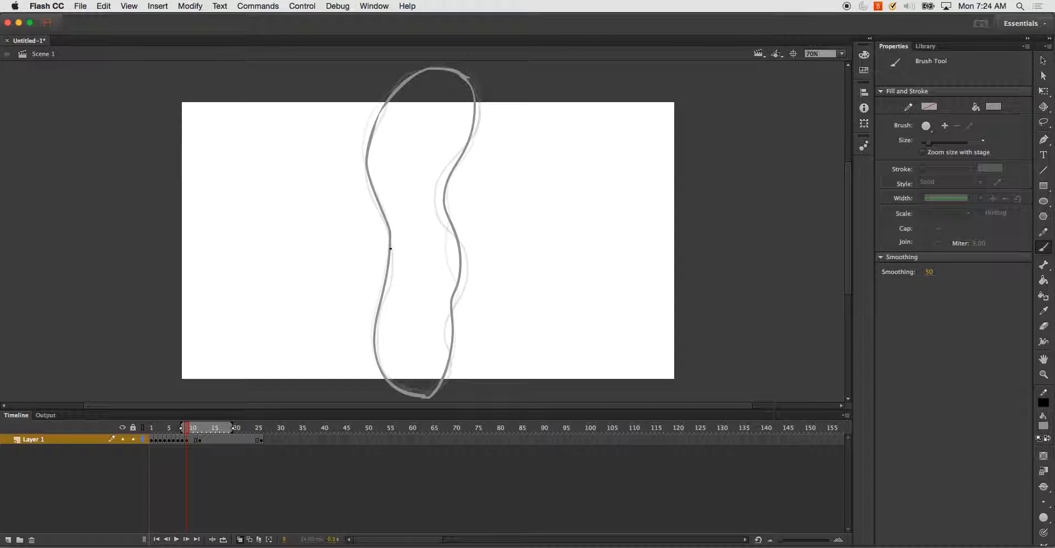
- Insert a blank keyframe at frame 10 and paint the whole column outline nearly matching the next key pose
{"action": "key", "text": "F7"}
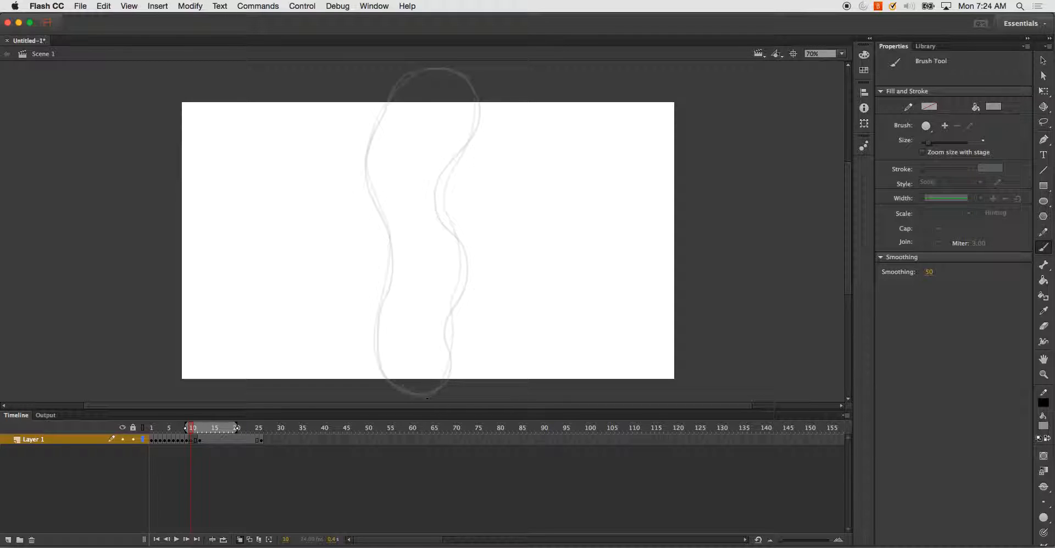
{"action": "mouse_move", "coordinate": [428, 394]}
{"action": "left_mouse_down"}
{"action": "mouse_move", "coordinate": [386, 381]}
{"action": "mouse_move", "coordinate": [370, 352]}
{"action": "mouse_move", "coordinate": [368, 295]}
{"action": "left_mouse_up"}
{"action": "key", "text": "super+z"}
{"action": "mouse_move", "coordinate": [421, 396]}
{"action": "left_mouse_down"}
{"action": "mouse_move", "coordinate": [381, 366]}
{"action": "mouse_move", "coordinate": [390, 249]}
{"action": "mouse_move", "coordinate": [368, 169]}
{"action": "mouse_move", "coordinate": [392, 107]}
{"action": "mouse_move", "coordinate": [412, 84]}
{"action": "mouse_move", "coordinate": [450, 74]}
{"action": "mouse_move", "coordinate": [475, 88]}
{"action": "mouse_move", "coordinate": [480, 123]}
{"action": "mouse_move", "coordinate": [442, 181]}
{"action": "mouse_move", "coordinate": [437, 206]}
{"action": "mouse_move", "coordinate": [461, 279]}
{"action": "mouse_move", "coordinate": [448, 320]}
{"action": "mouse_move", "coordinate": [452, 363]}
{"action": "mouse_move", "coordinate": [419, 395]}
{"action": "left_mouse_up"}
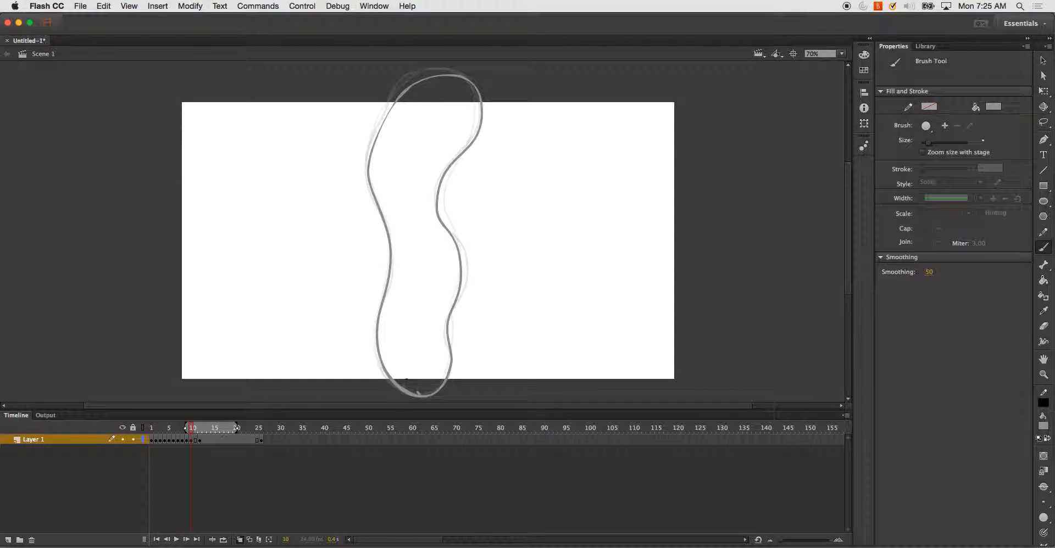
- Remove the leftover frame 11 before the second key pose and preview the animation with a movie test
{"action": "left_click", "coordinate": [196, 440]}
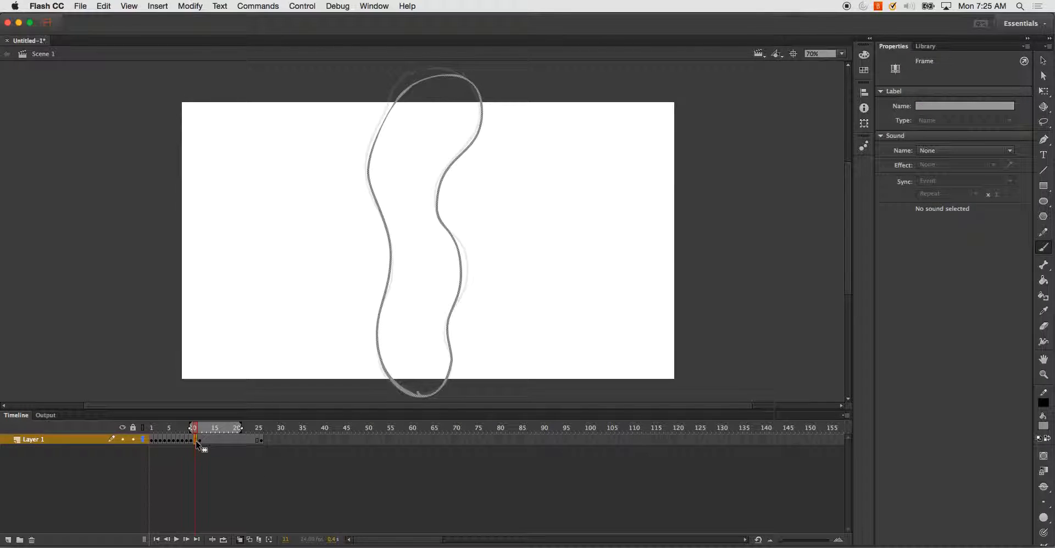
{"action": "right_click", "coordinate": [196, 440]}
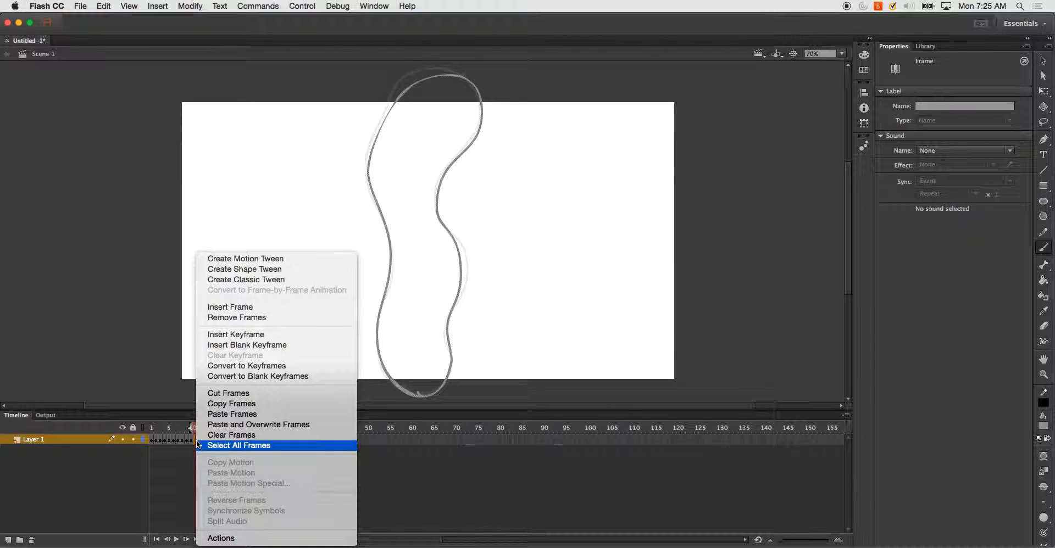
{"action": "left_click", "coordinate": [254, 318]}
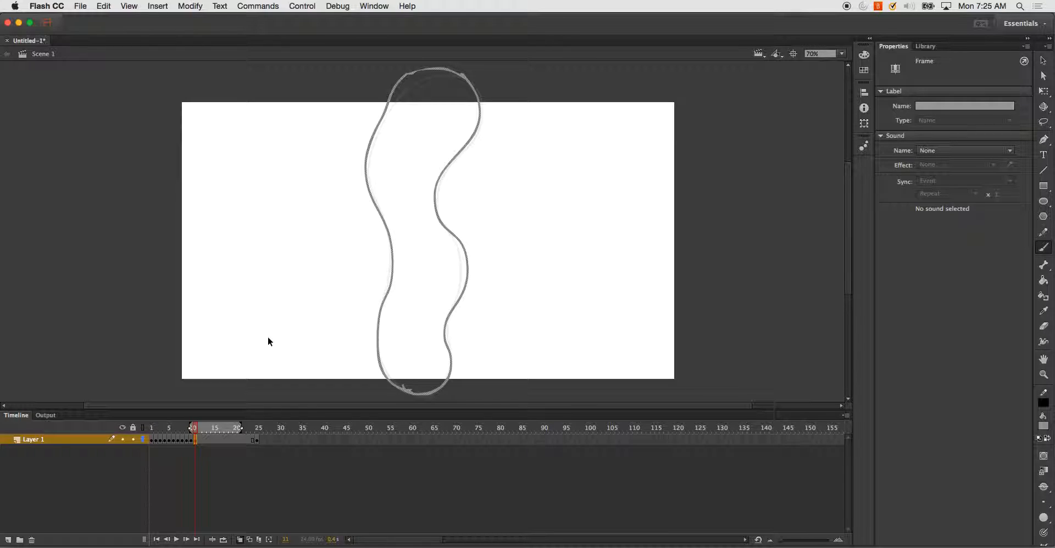
{"action": "key", "text": "super+Return"}
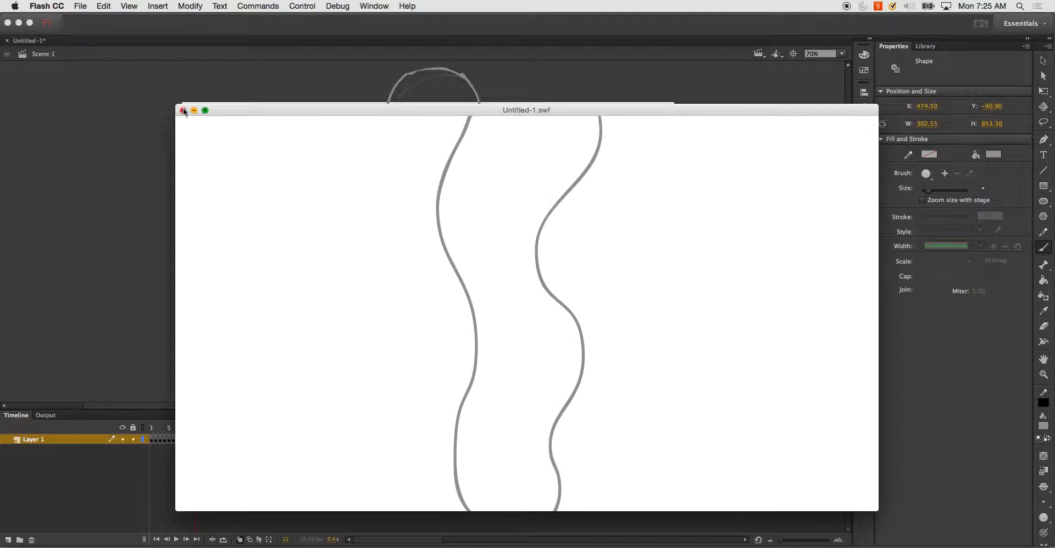
{"action": "key", "text": "super+w"}
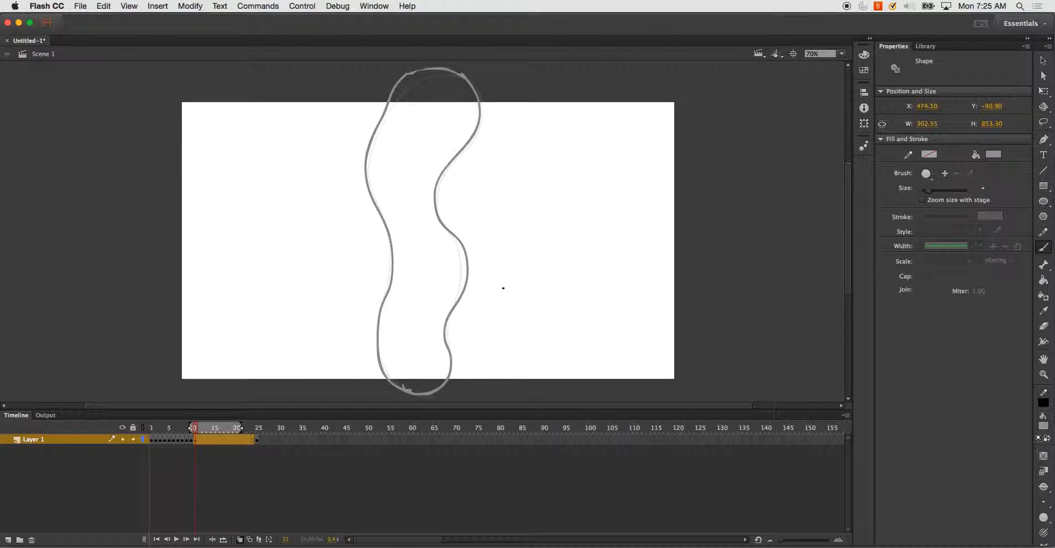
- Insert a blank keyframe at frame 12 and extend the onion skin range to the last key pose at frame 25
{"action": "left_click", "coordinate": [200, 439]}
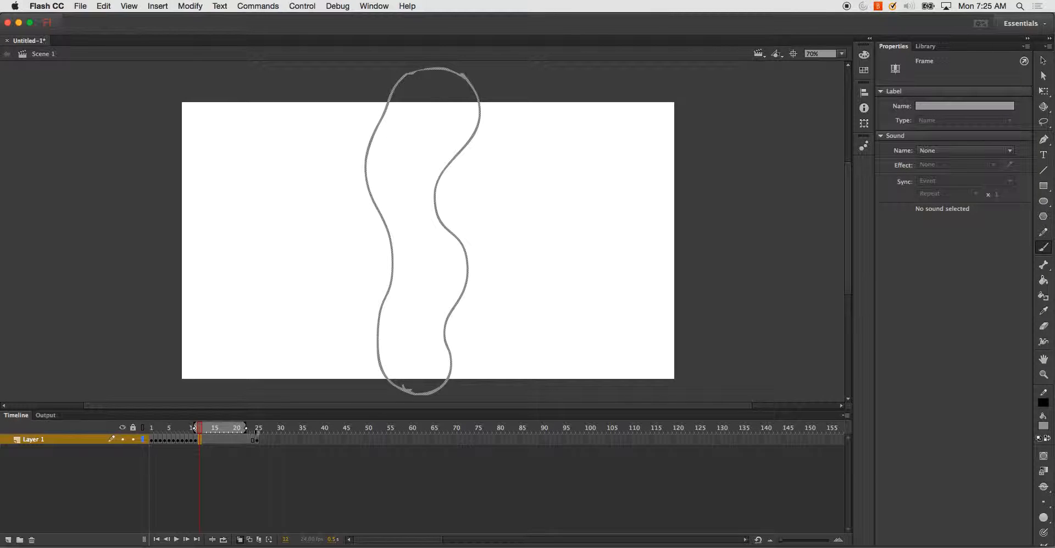
{"action": "key", "text": "F7"}
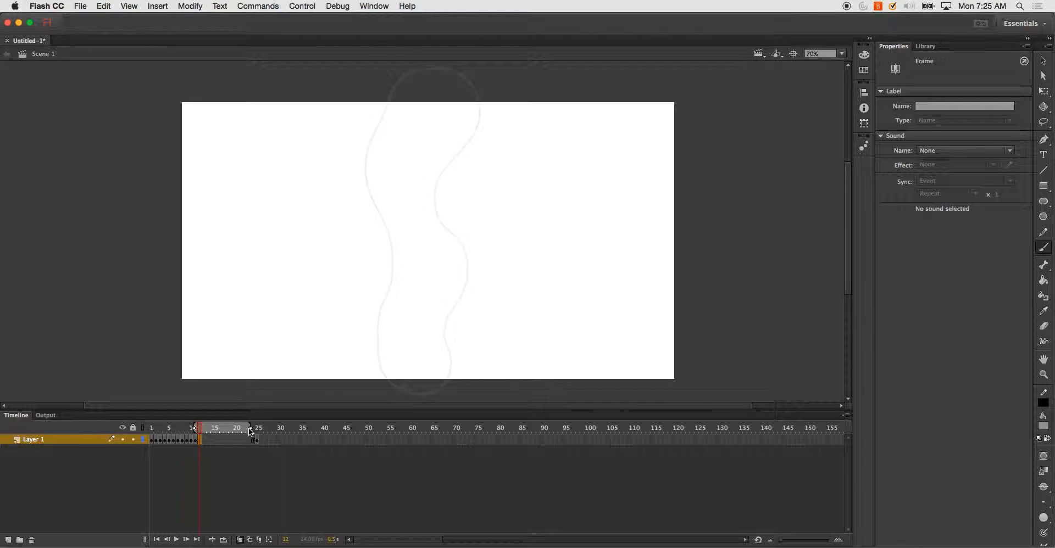
{"action": "left_click_drag", "start_coordinate": [249, 428], "coordinate": [259, 428]}
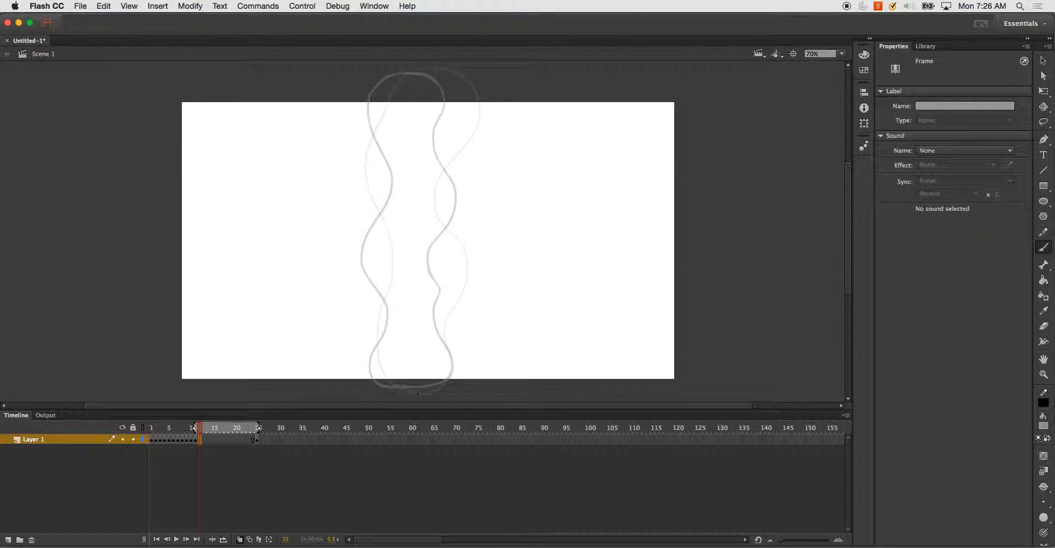
{"action": "mouse_move", "coordinate": [416, 394]}
{"action": "left_mouse_down"}
{"action": "mouse_move", "coordinate": [389, 386]}
{"action": "mouse_move", "coordinate": [370, 347]}
{"action": "left_mouse_up"}
{"action": "key", "text": "super+z"}
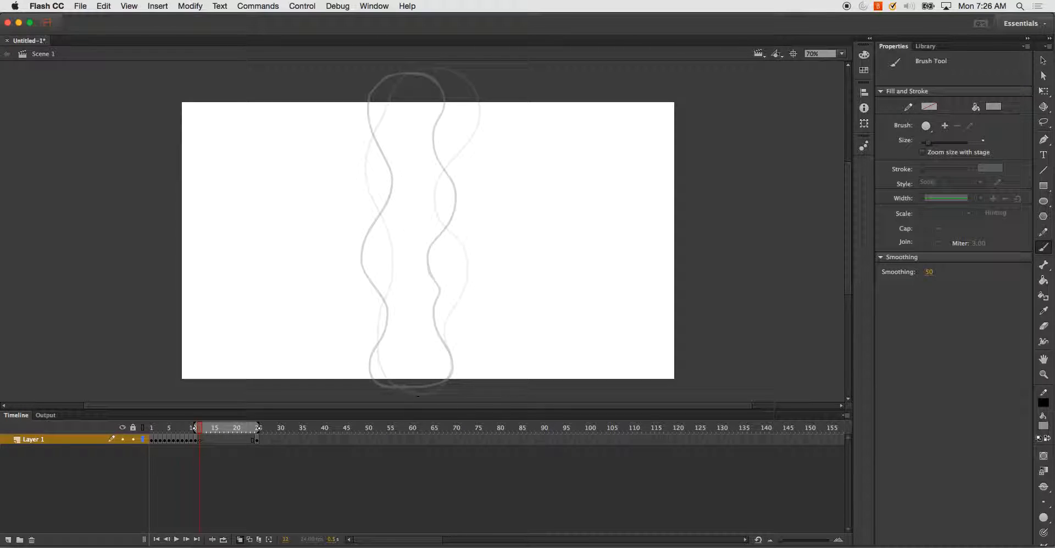
{"action": "left_click", "coordinate": [425, 398]}
{"action": "key", "text": "super+z"}
- Paint the column outline on frame 12, both sides and top, starting the move toward the last key pose
{"action": "mouse_move", "coordinate": [419, 399]}
{"action": "left_mouse_down"}
{"action": "mouse_move", "coordinate": [390, 388]}
{"action": "mouse_move", "coordinate": [373, 356]}
{"action": "mouse_move", "coordinate": [389, 238]}
{"action": "mouse_move", "coordinate": [366, 157]}
{"action": "mouse_move", "coordinate": [396, 86]}
{"action": "mouse_move", "coordinate": [412, 73]}
{"action": "mouse_move", "coordinate": [441, 77]}
{"action": "left_mouse_up"}
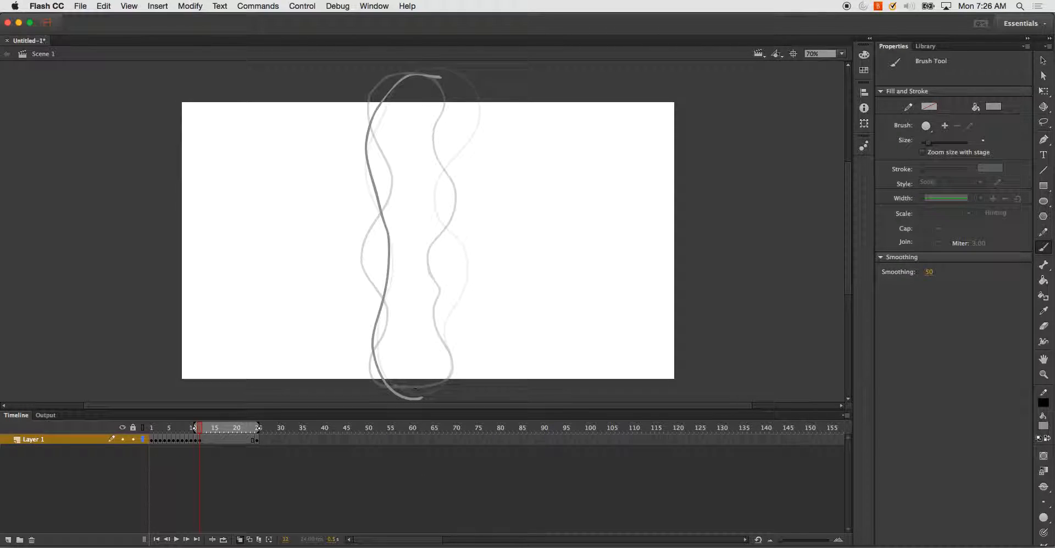
{"action": "mouse_move", "coordinate": [415, 399]}
{"action": "left_mouse_down"}
{"action": "mouse_move", "coordinate": [443, 387]}
{"action": "mouse_move", "coordinate": [452, 356]}
{"action": "left_mouse_up"}
{"action": "left_click_drag", "start_coordinate": [442, 323], "coordinate": [441, 322]}
{"action": "key", "text": "super+z"}
{"action": "mouse_move", "coordinate": [419, 398]}
{"action": "left_mouse_down"}
{"action": "mouse_move", "coordinate": [447, 375]}
{"action": "mouse_move", "coordinate": [443, 389]}
{"action": "mouse_move", "coordinate": [454, 363]}
{"action": "mouse_move", "coordinate": [445, 294]}
{"action": "mouse_move", "coordinate": [466, 240]}
{"action": "mouse_move", "coordinate": [438, 176]}
{"action": "mouse_move", "coordinate": [462, 125]}
{"action": "mouse_move", "coordinate": [459, 91]}
{"action": "mouse_move", "coordinate": [431, 72]}
{"action": "left_mouse_up"}
{"action": "key", "text": "super+z"}
- Insert a blank keyframe at frame 13 and paint the column's left side and rounded top between the onion-skinned outlines
{"action": "key", "text": "F7"}
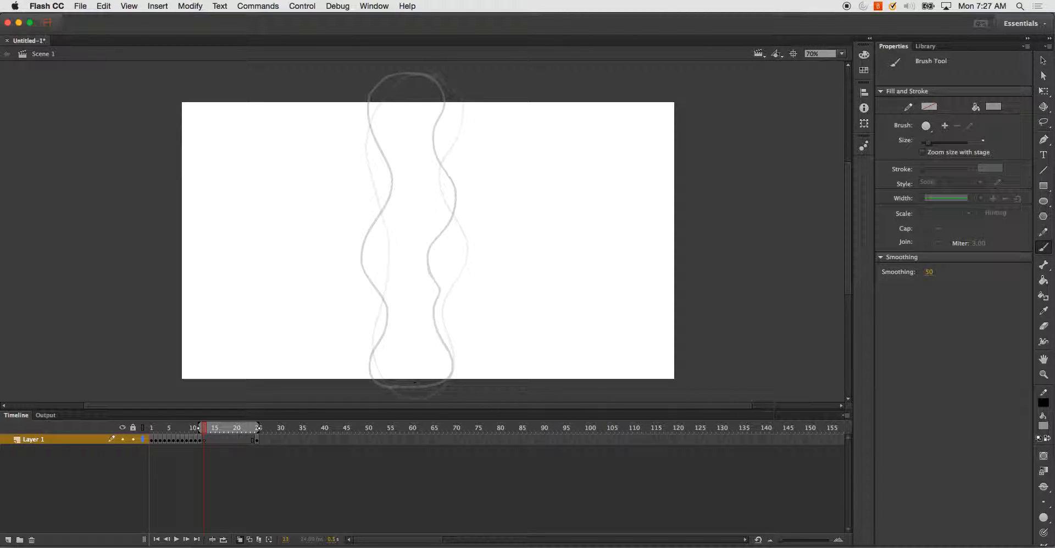
{"action": "mouse_move", "coordinate": [421, 392]}
{"action": "left_mouse_down"}
{"action": "mouse_move", "coordinate": [376, 379]}
{"action": "mouse_move", "coordinate": [367, 350]}
{"action": "mouse_move", "coordinate": [379, 262]}
{"action": "left_mouse_up"}
{"action": "key", "text": "cmd+z"}
{"action": "mouse_move", "coordinate": [421, 389]}
{"action": "left_mouse_down"}
{"action": "mouse_move", "coordinate": [387, 390]}
{"action": "mouse_move", "coordinate": [368, 367]}
{"action": "mouse_move", "coordinate": [384, 263]}
{"action": "mouse_move", "coordinate": [373, 137]}
{"action": "mouse_move", "coordinate": [403, 73]}
{"action": "mouse_move", "coordinate": [456, 87]}
{"action": "mouse_move", "coordinate": [469, 131]}
{"action": "left_mouse_up"}
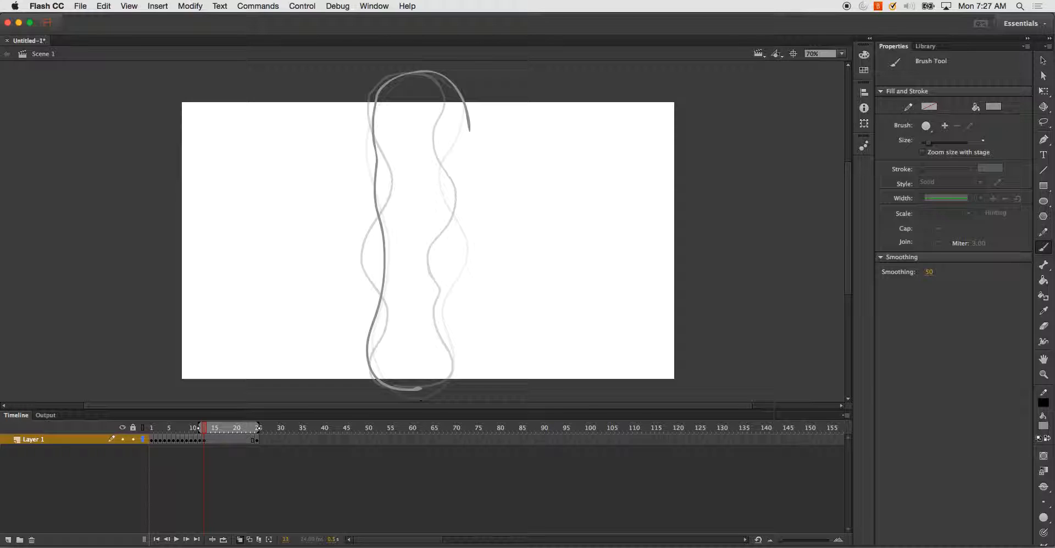
- Paint the column's right side on frame 13, erase its overshooting corner, and insert a blank keyframe at frame 14
{"action": "mouse_move", "coordinate": [419, 390]}
{"action": "left_mouse_down"}
{"action": "mouse_move", "coordinate": [450, 375]}
{"action": "mouse_move", "coordinate": [455, 341]}
{"action": "mouse_move", "coordinate": [433, 265]}
{"action": "mouse_move", "coordinate": [455, 223]}
{"action": "mouse_move", "coordinate": [450, 133]}
{"action": "mouse_move", "coordinate": [469, 131]}
{"action": "left_mouse_up"}
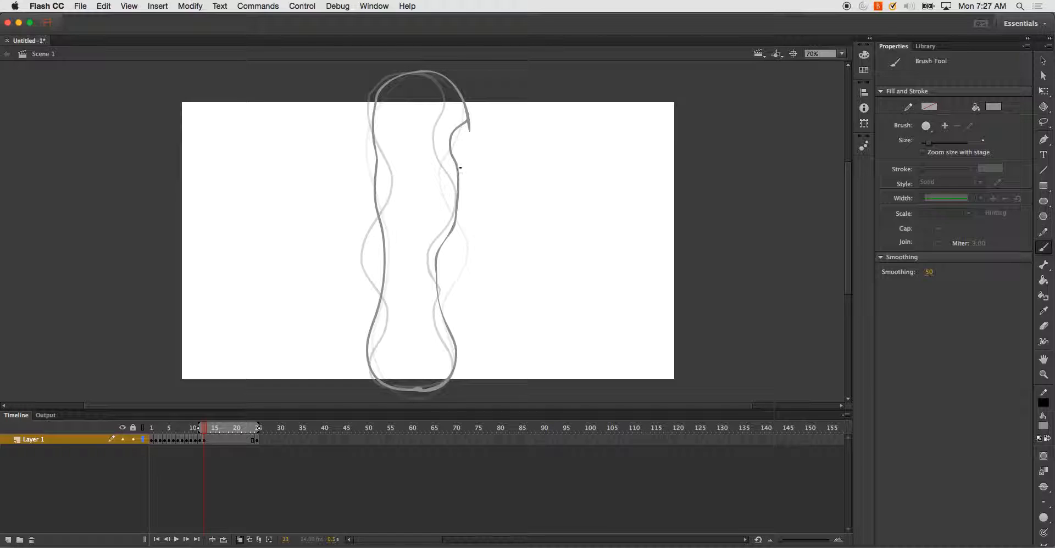
{"action": "key", "text": "e"}
{"action": "left_click_drag", "start_coordinate": [477, 134], "coordinate": [473, 116]}
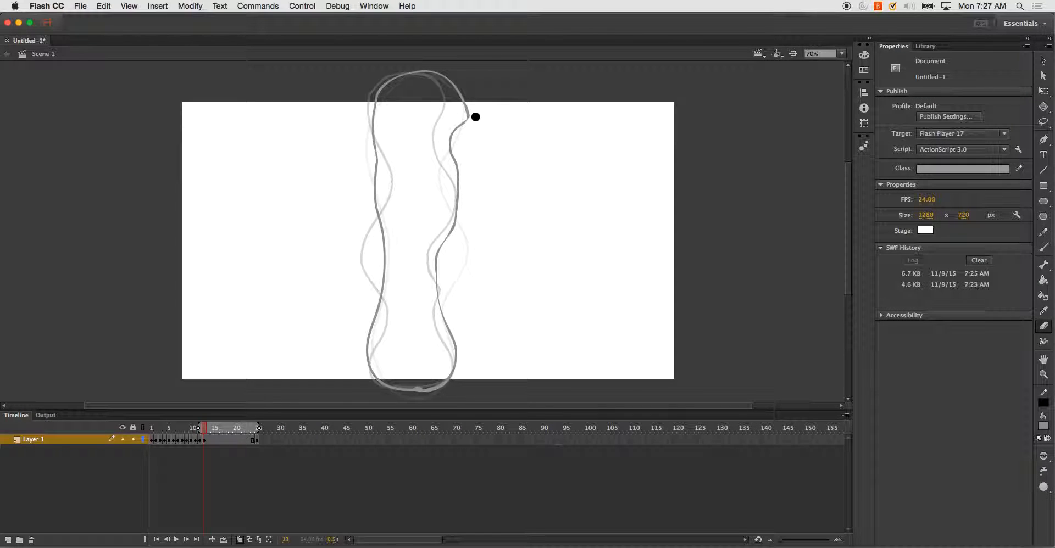
{"action": "key", "text": "."}
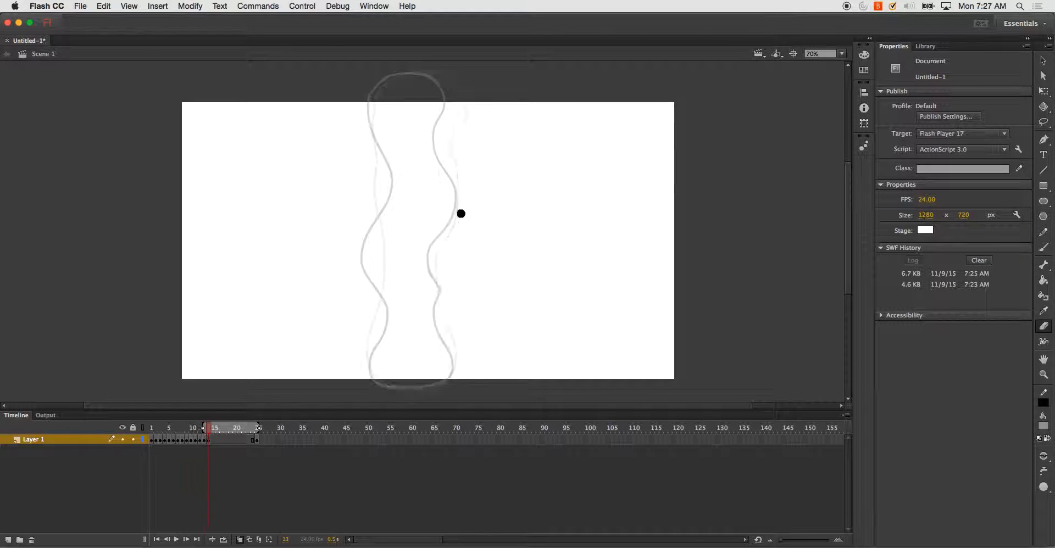
{"action": "key", "text": "b"}
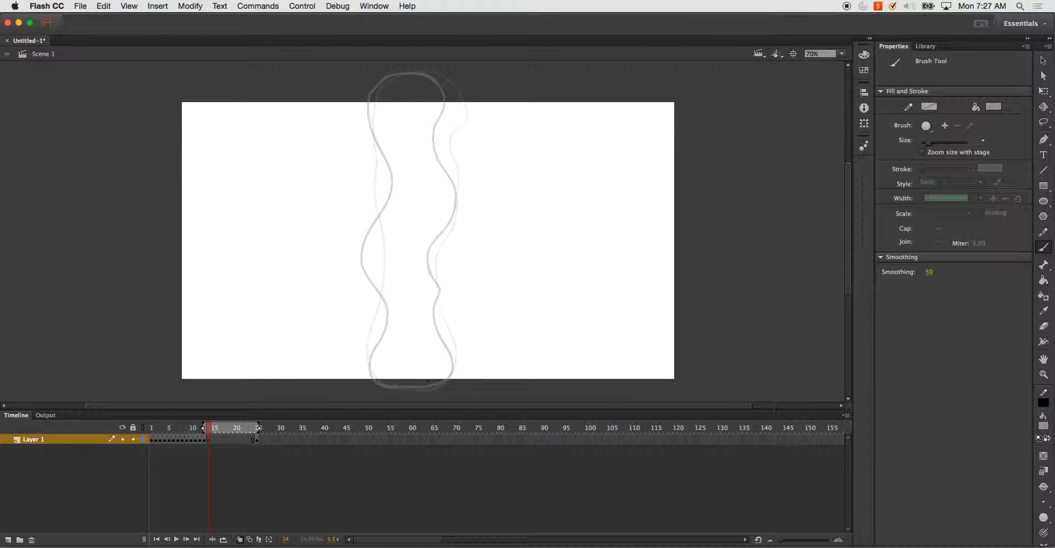
{"action": "mouse_move", "coordinate": [416, 390]}
{"action": "left_mouse_down"}
{"action": "mouse_move", "coordinate": [387, 386]}
{"action": "mouse_move", "coordinate": [367, 343]}
{"action": "left_mouse_up"}
{"action": "key", "text": "super+z"}
{"action": "mouse_move", "coordinate": [413, 391]}
{"action": "left_mouse_down"}
{"action": "mouse_move", "coordinate": [393, 393]}
{"action": "mouse_move", "coordinate": [366, 369]}
{"action": "mouse_move", "coordinate": [363, 350]}
{"action": "left_mouse_up"}
{"action": "key", "text": "super+z"}
- Paint full column outlines on frame 14 and a new blank keyframe at frame 15, moving closer to the last key pose
{"action": "mouse_move", "coordinate": [414, 391]}
{"action": "left_mouse_down"}
{"action": "mouse_move", "coordinate": [396, 390]}
{"action": "mouse_move", "coordinate": [364, 358]}
{"action": "mouse_move", "coordinate": [383, 300]}
{"action": "mouse_move", "coordinate": [369, 226]}
{"action": "mouse_move", "coordinate": [378, 162]}
{"action": "mouse_move", "coordinate": [369, 111]}
{"action": "mouse_move", "coordinate": [401, 70]}
{"action": "mouse_move", "coordinate": [458, 97]}
{"action": "left_mouse_up"}
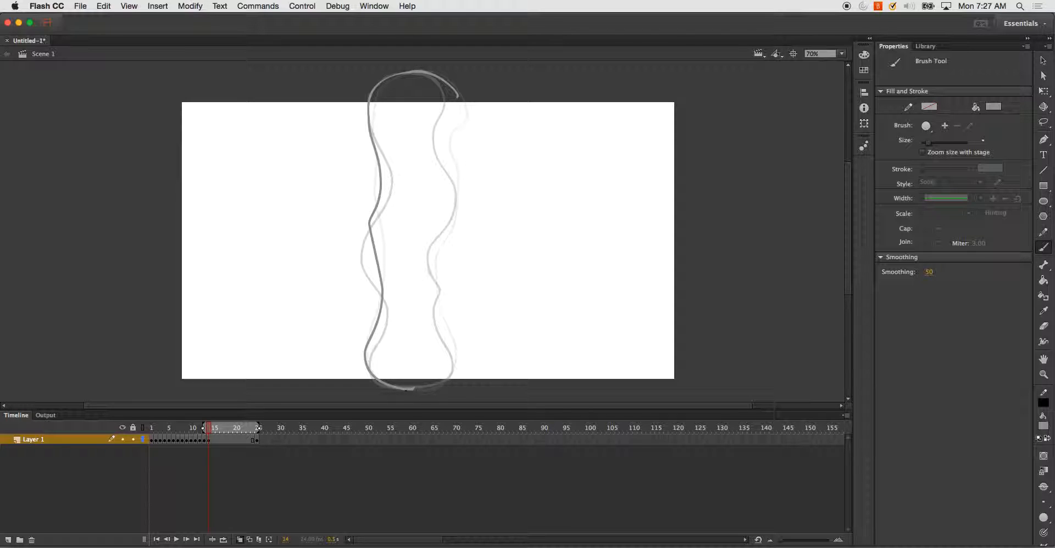
{"action": "mouse_move", "coordinate": [407, 390]}
{"action": "left_mouse_down"}
{"action": "mouse_move", "coordinate": [449, 372]}
{"action": "mouse_move", "coordinate": [453, 352]}
{"action": "mouse_move", "coordinate": [432, 278]}
{"action": "mouse_move", "coordinate": [456, 223]}
{"action": "mouse_move", "coordinate": [442, 141]}
{"action": "mouse_move", "coordinate": [453, 92]}
{"action": "left_mouse_up"}
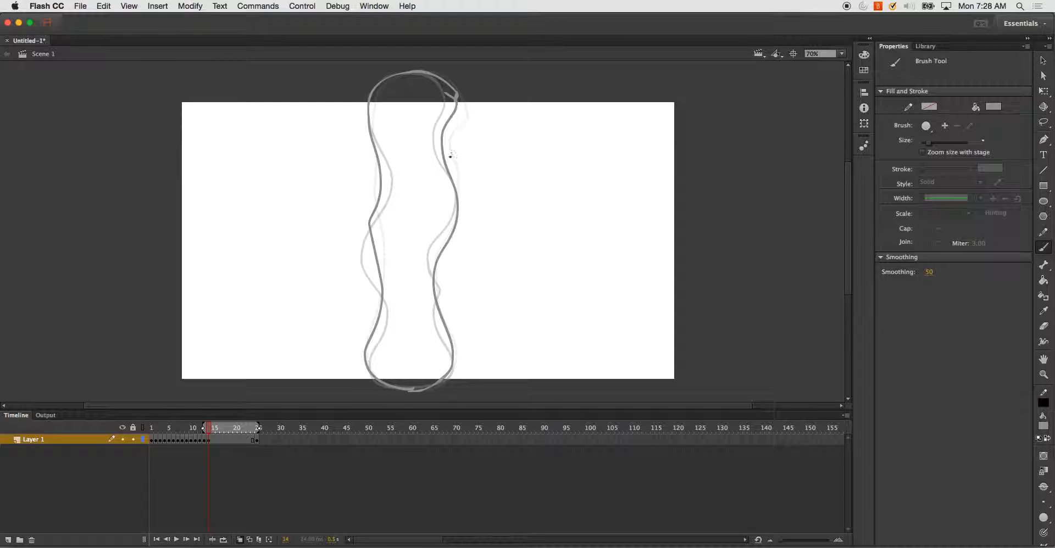
{"action": "key", "text": "period"}
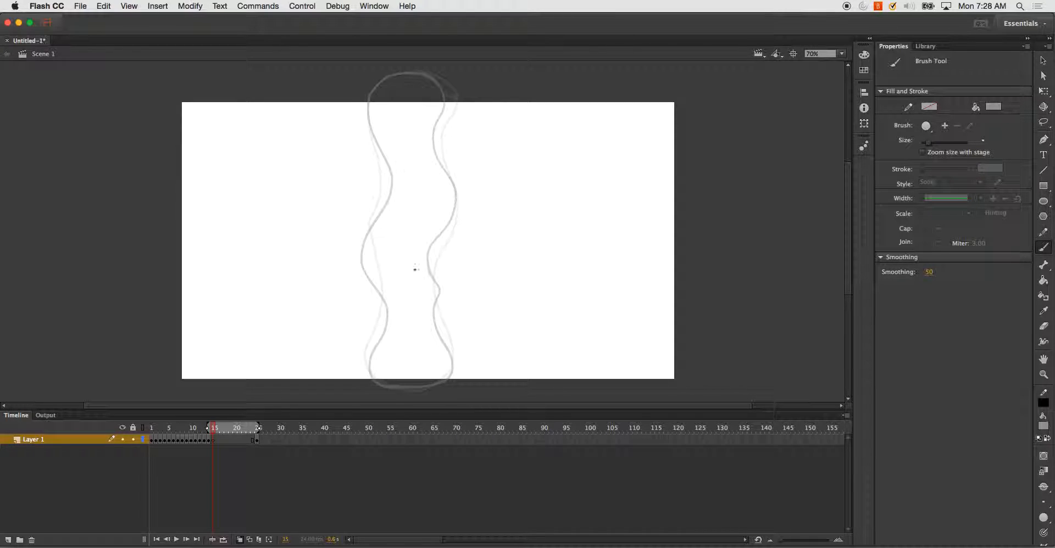
{"action": "mouse_move", "coordinate": [421, 389]}
{"action": "left_mouse_down"}
{"action": "mouse_move", "coordinate": [376, 378]}
{"action": "mouse_move", "coordinate": [367, 360]}
{"action": "mouse_move", "coordinate": [380, 318]}
{"action": "left_mouse_up"}
{"action": "mouse_move", "coordinate": [381, 300]}
{"action": "left_mouse_down"}
{"action": "mouse_move", "coordinate": [363, 233]}
{"action": "mouse_move", "coordinate": [383, 191]}
{"action": "mouse_move", "coordinate": [373, 123]}
{"action": "mouse_move", "coordinate": [382, 83]}
{"action": "mouse_move", "coordinate": [420, 67]}
{"action": "mouse_move", "coordinate": [456, 96]}
{"action": "left_mouse_up"}
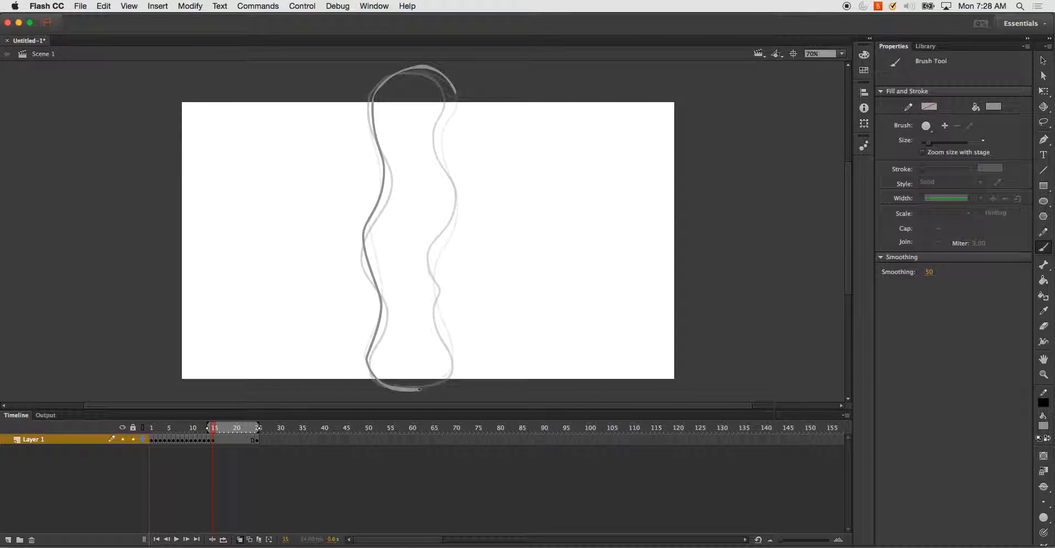
{"action": "mouse_move", "coordinate": [416, 390]}
{"action": "left_mouse_down"}
{"action": "mouse_move", "coordinate": [446, 363]}
{"action": "mouse_move", "coordinate": [432, 282]}
{"action": "mouse_move", "coordinate": [457, 192]}
{"action": "mouse_move", "coordinate": [442, 126]}
{"action": "mouse_move", "coordinate": [448, 86]}
{"action": "left_mouse_up"}
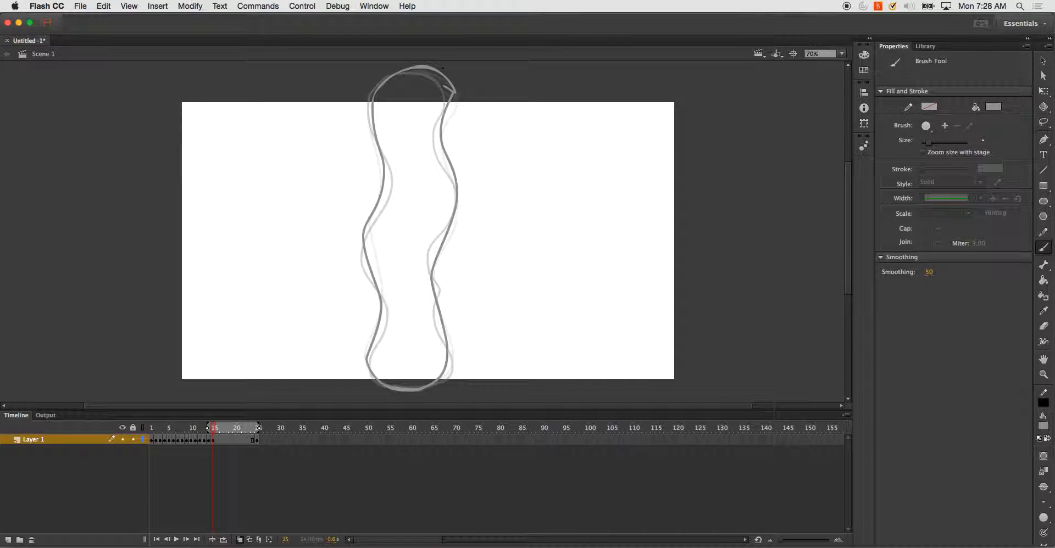
- Insert a blank keyframe at frame 16, paint the column outline close to the last key pose, and preview the movie
{"action": "key", "text": "F7"}
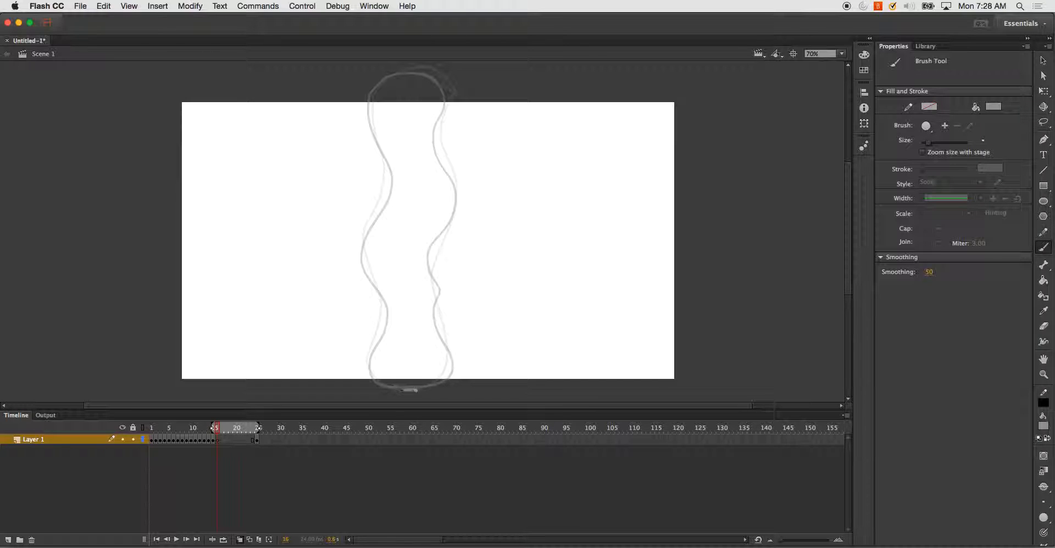
{"action": "mouse_move", "coordinate": [381, 383]}
{"action": "left_mouse_down"}
{"action": "mouse_move", "coordinate": [367, 366]}
{"action": "mouse_move", "coordinate": [384, 302]}
{"action": "mouse_move", "coordinate": [365, 270]}
{"action": "mouse_move", "coordinate": [362, 234]}
{"action": "mouse_move", "coordinate": [391, 179]}
{"action": "mouse_move", "coordinate": [367, 98]}
{"action": "mouse_move", "coordinate": [420, 67]}
{"action": "mouse_move", "coordinate": [454, 102]}
{"action": "left_mouse_up"}
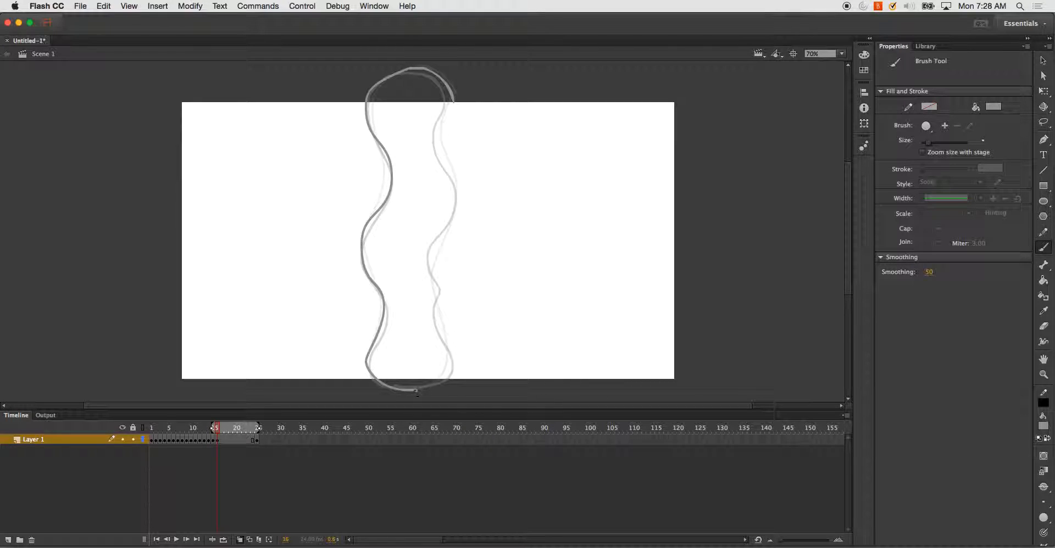
{"action": "mouse_move", "coordinate": [416, 389]}
{"action": "left_mouse_down"}
{"action": "mouse_move", "coordinate": [444, 374]}
{"action": "mouse_move", "coordinate": [446, 338]}
{"action": "left_mouse_up"}
{"action": "mouse_move", "coordinate": [431, 271]}
{"action": "left_mouse_down"}
{"action": "mouse_move", "coordinate": [453, 214]}
{"action": "mouse_move", "coordinate": [440, 147]}
{"action": "mouse_move", "coordinate": [452, 100]}
{"action": "left_mouse_up"}
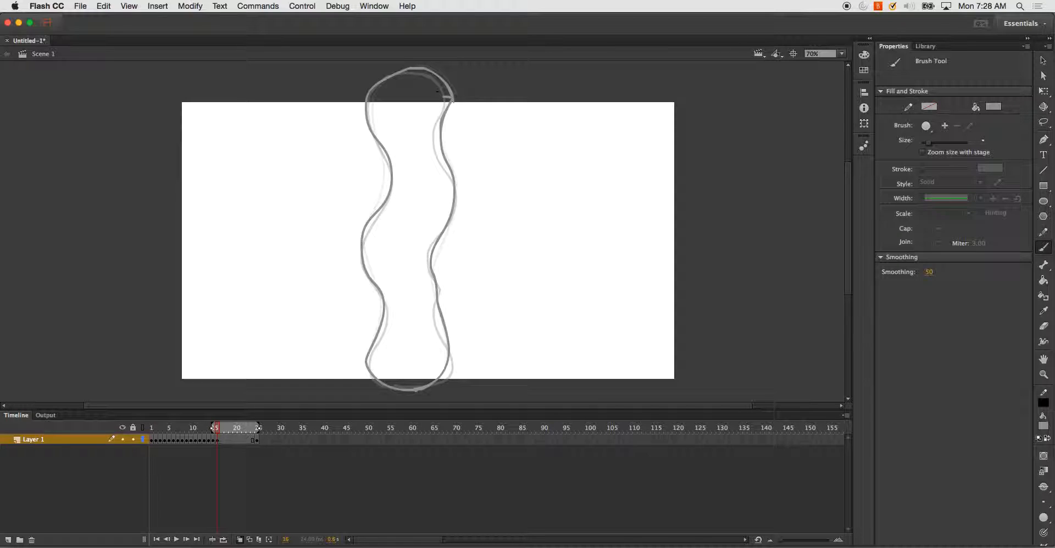
{"action": "key", "text": "super+Return"}
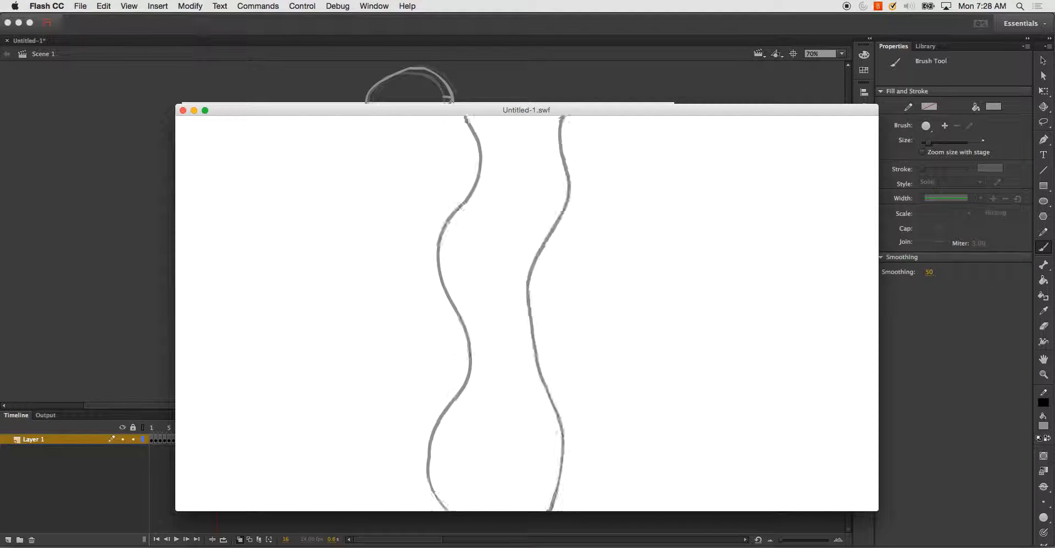
{"action": "left_click", "coordinate": [183, 110]}
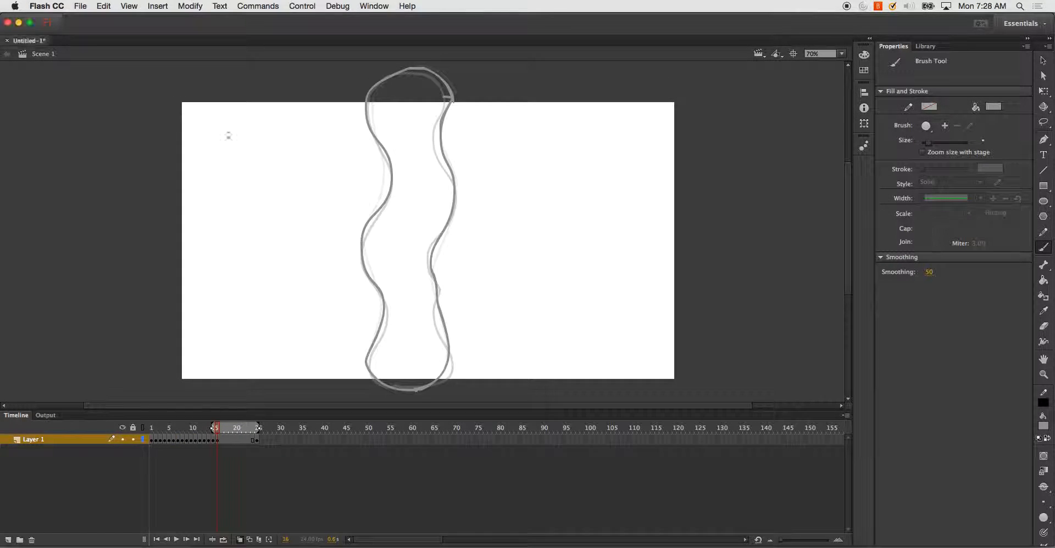
- Remove the empty frames 17 to 24 before the last key pose and preview the movie
{"action": "left_click_drag", "start_coordinate": [220, 440], "coordinate": [251, 440]}
{"action": "right_click", "coordinate": [251, 441]}
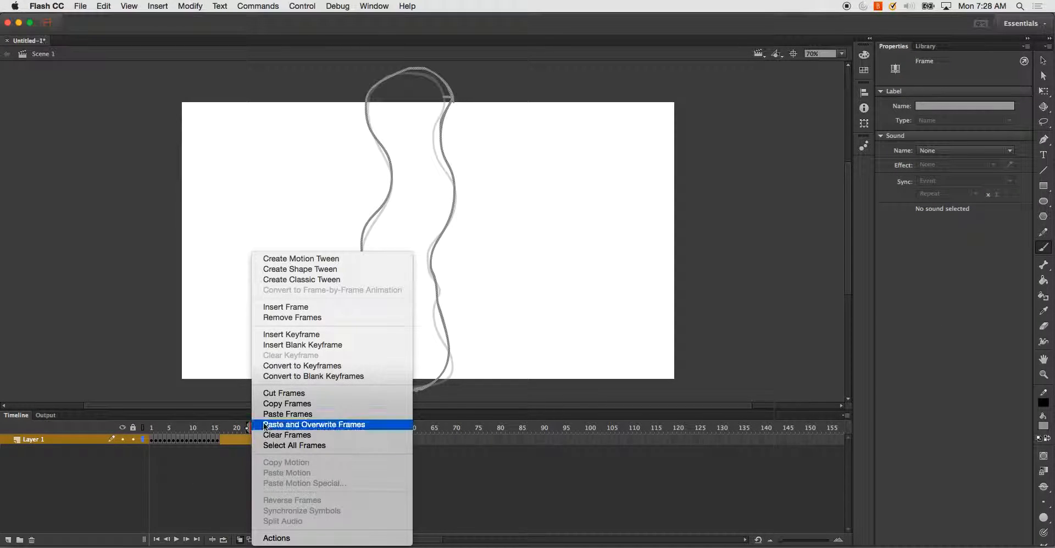
{"action": "left_click", "coordinate": [328, 312]}
{"action": "key", "text": "super+Return"}
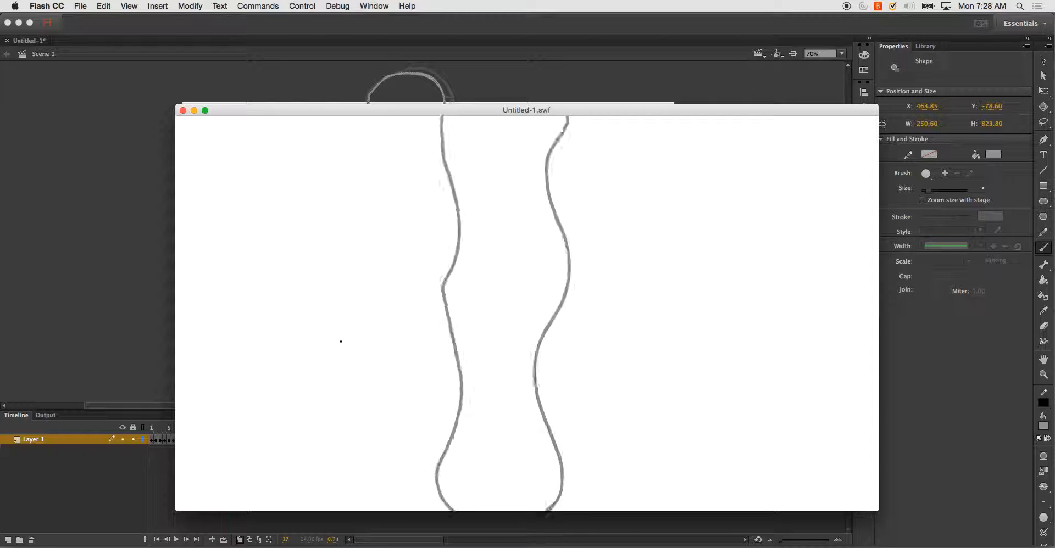
{"action": "left_click", "coordinate": [185, 111]}
- Remove the last key pose at frame 17 so the loop ends on frame 16, and test the movie
{"action": "right_click", "coordinate": [222, 440]}
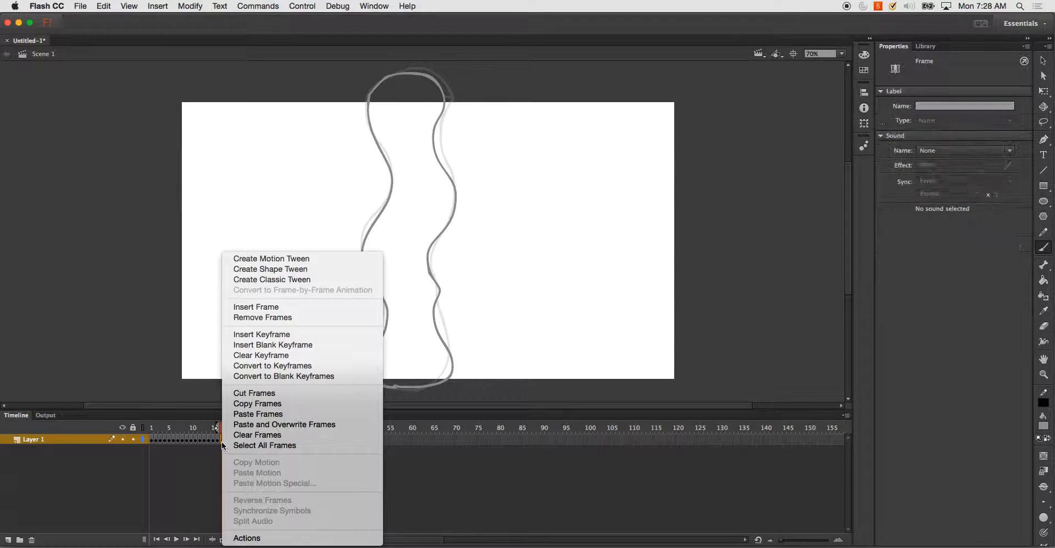
{"action": "left_click", "coordinate": [276, 316]}
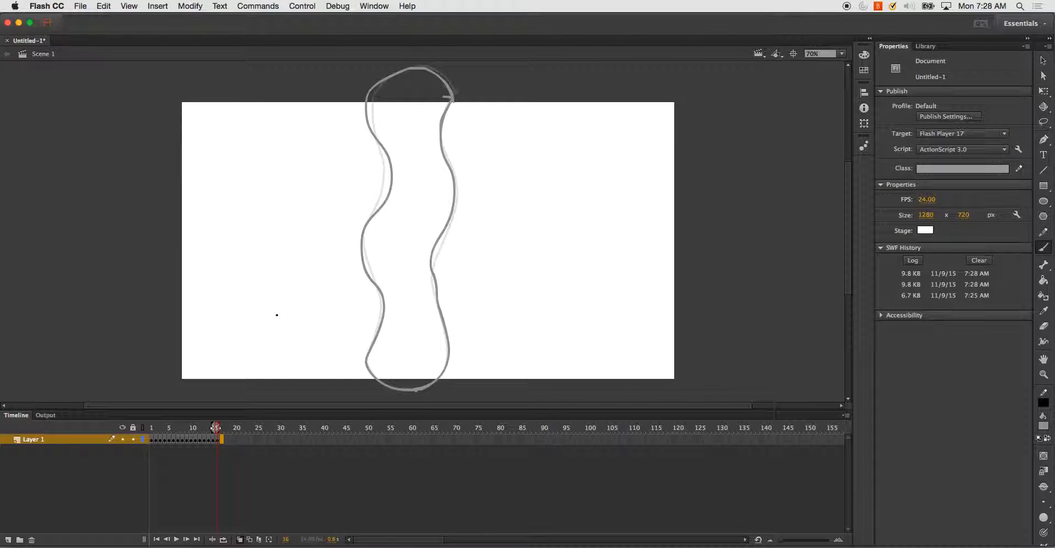
{"action": "key", "text": "super+Return"}
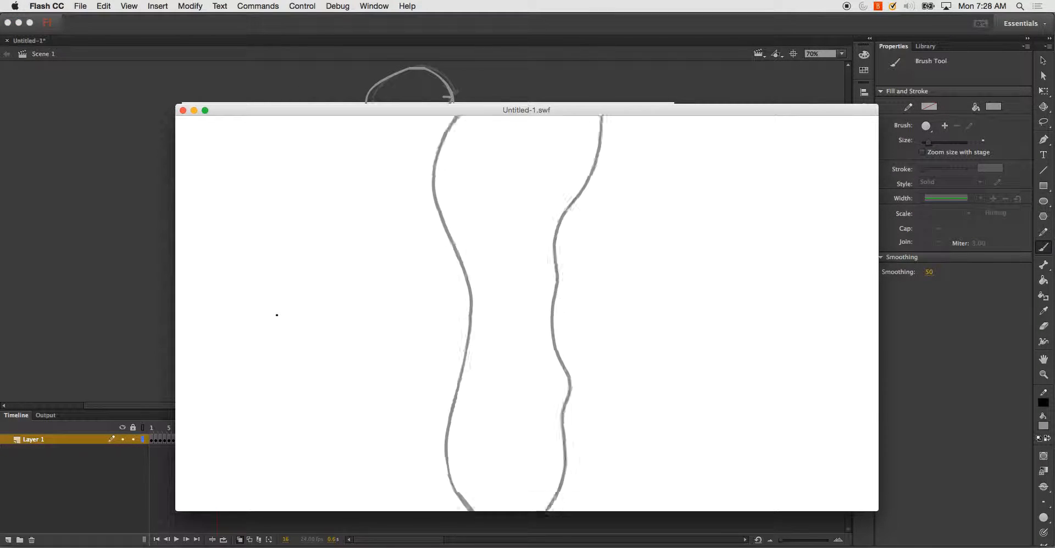
{"action": "left_click", "coordinate": [183, 110]}
- Play the animation on the timeline and return to frame 1
{"action": "key", "text": "k"}
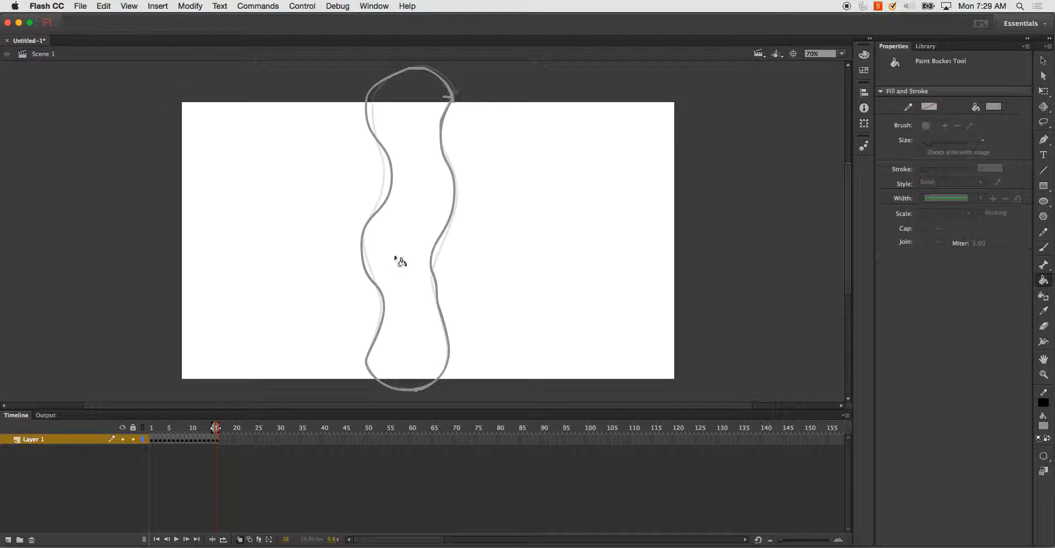
{"action": "key", "text": "Return"}
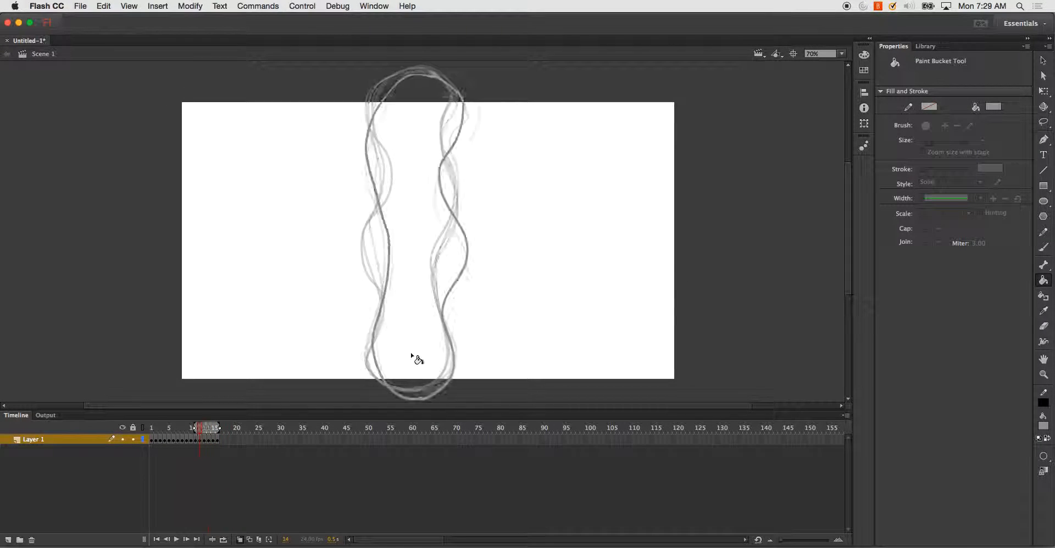
{"action": "key", "text": "comma"}
{"action": "key", "text": "comma"}
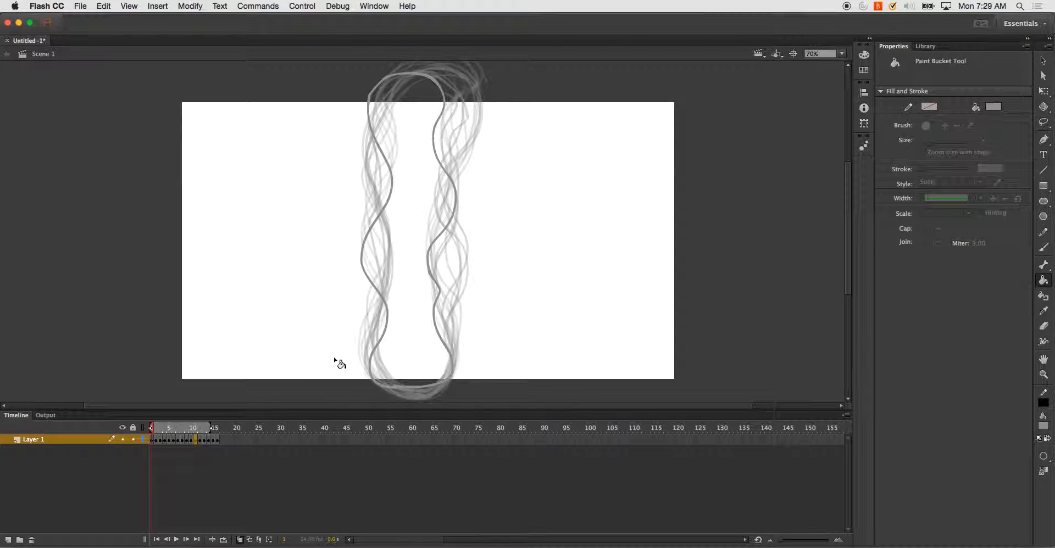
{"action": "left_click", "coordinate": [8, 540]}
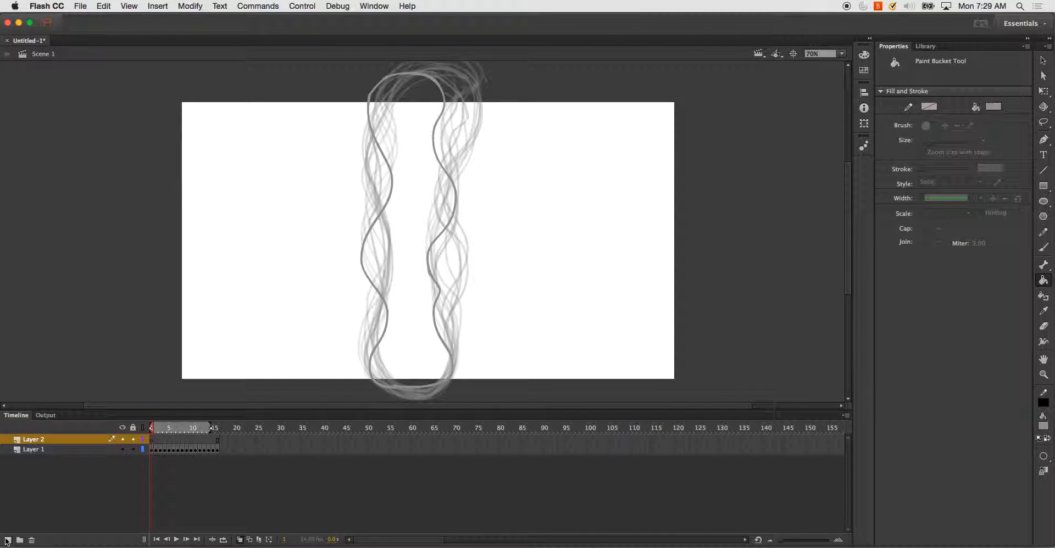
{"action": "key", "text": "super+z"}
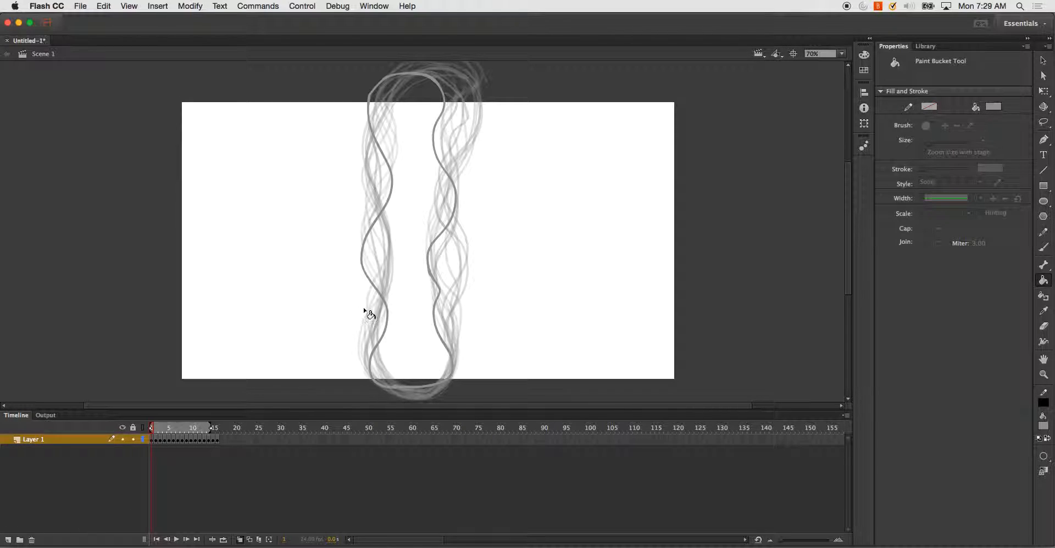
- Turn off onion skinning and start filling the column outlines with grey from frame 1 using the Paint Bucket
{"action": "left_click", "coordinate": [240, 540]}
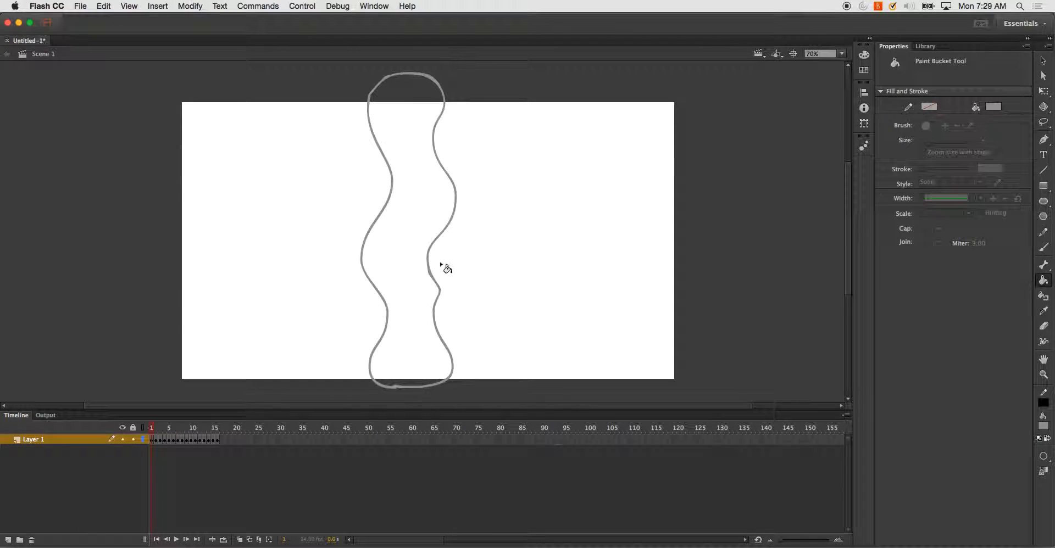
{"action": "left_click", "coordinate": [415, 275]}
{"action": "key", "text": "Return"}
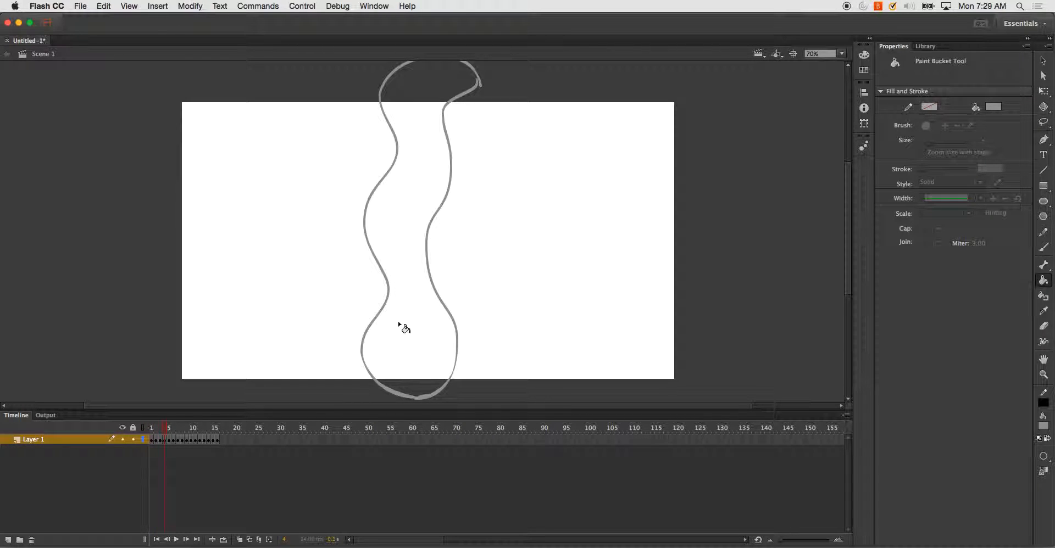
- Set the Paint Bucket to Close Small Gaps and fill the column on frame 4 with grey
{"action": "left_click", "coordinate": [1047, 468]}
{"action": "left_click", "coordinate": [1043, 456]}
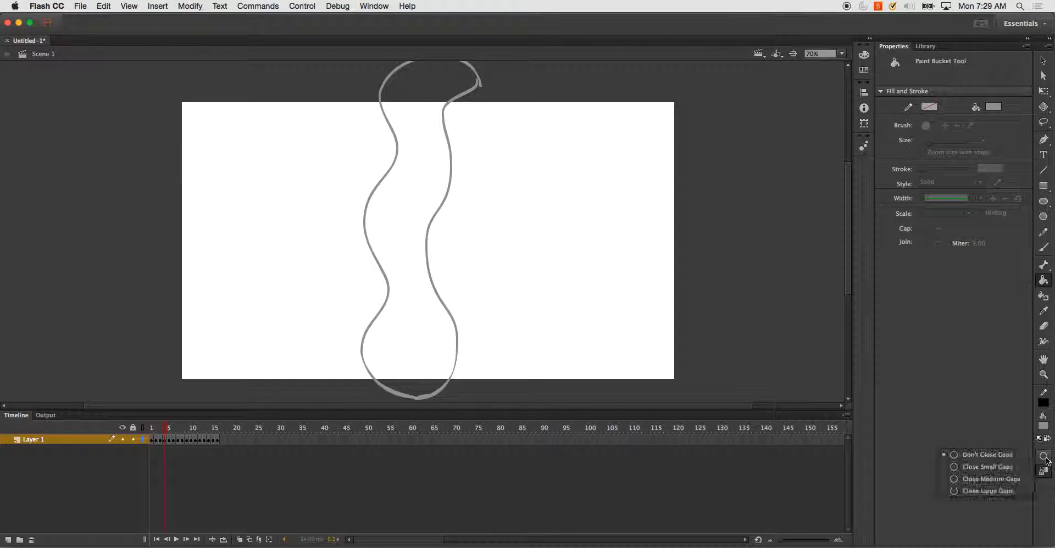
{"action": "left_click", "coordinate": [1012, 465]}
{"action": "left_click", "coordinate": [427, 345]}
{"action": "key", "text": "."}
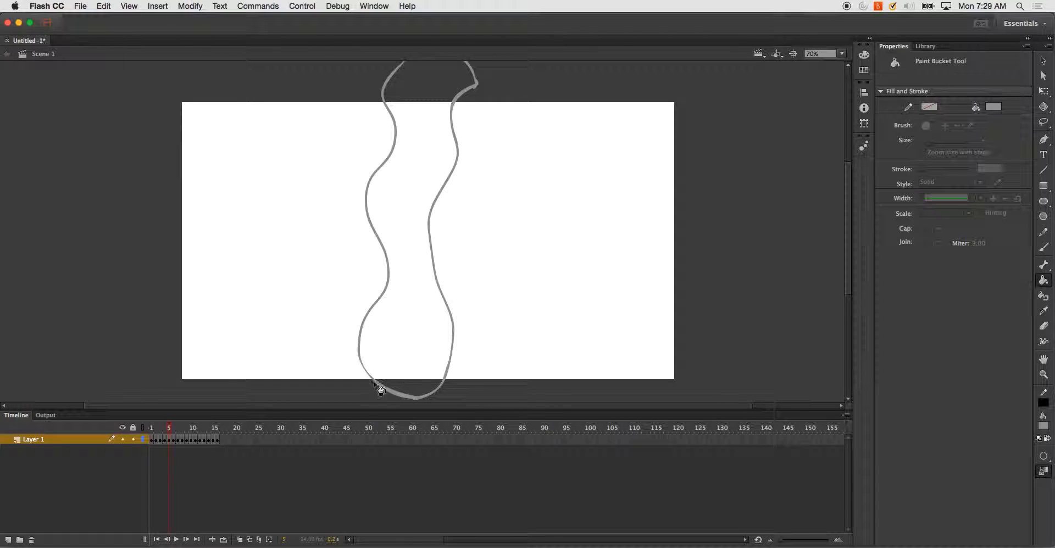
- Set the Paint Bucket to Close Medium Gaps, then bridge the opening atop frame 5's outline with the brush and fill it grey
{"action": "left_click", "coordinate": [1043, 455]}
{"action": "left_click", "coordinate": [989, 481]}
{"action": "mouse_move", "coordinate": [449, 257]}
{"action": "left_mouse_down"}
{"action": "mouse_move", "coordinate": [455, 303]}
{"action": "mouse_move", "coordinate": [462, 269]}
{"action": "left_mouse_up"}
{"action": "key", "text": "b"}
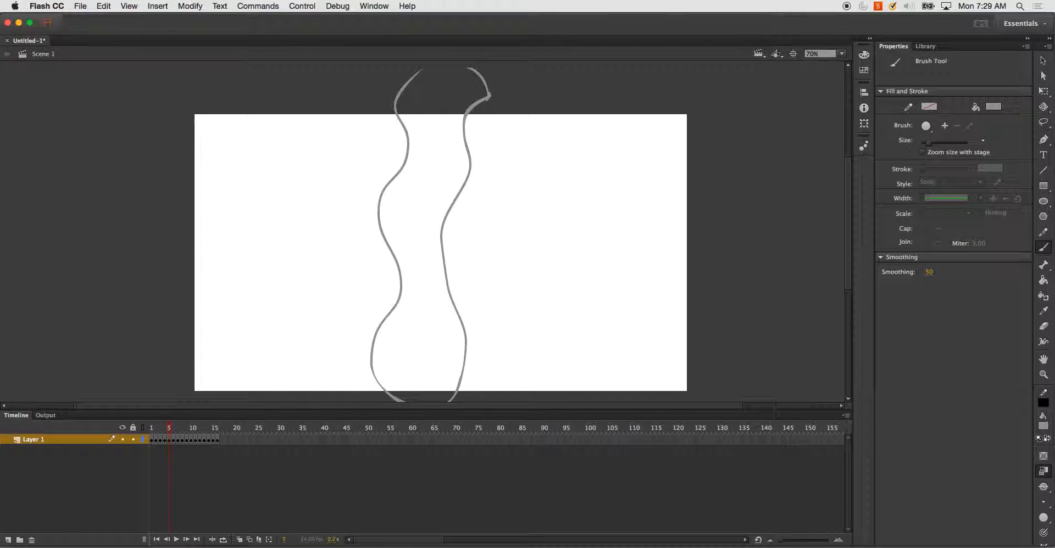
{"action": "left_click_drag", "start_coordinate": [434, 67], "coordinate": [466, 68]}
{"action": "key", "text": "k"}
{"action": "left_click", "coordinate": [443, 187]}
{"action": "key", "text": "period"}
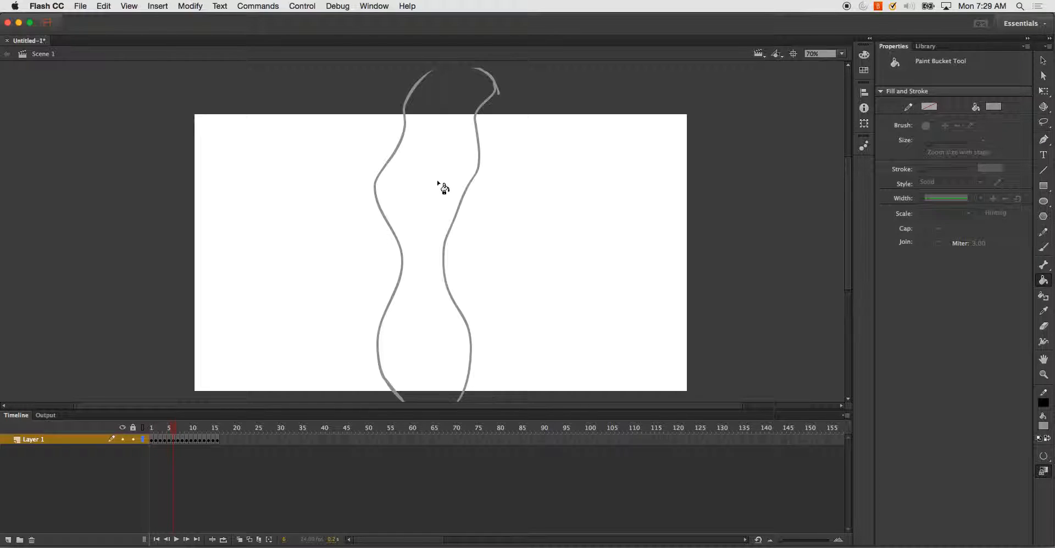
- Close the opening at the top of frame 6's outline with the brush and fill the columns on frames 6 and 7 grey
{"action": "scroll", "coordinate": [438, 181], "scroll_direction": "up", "scroll_amount": 3}
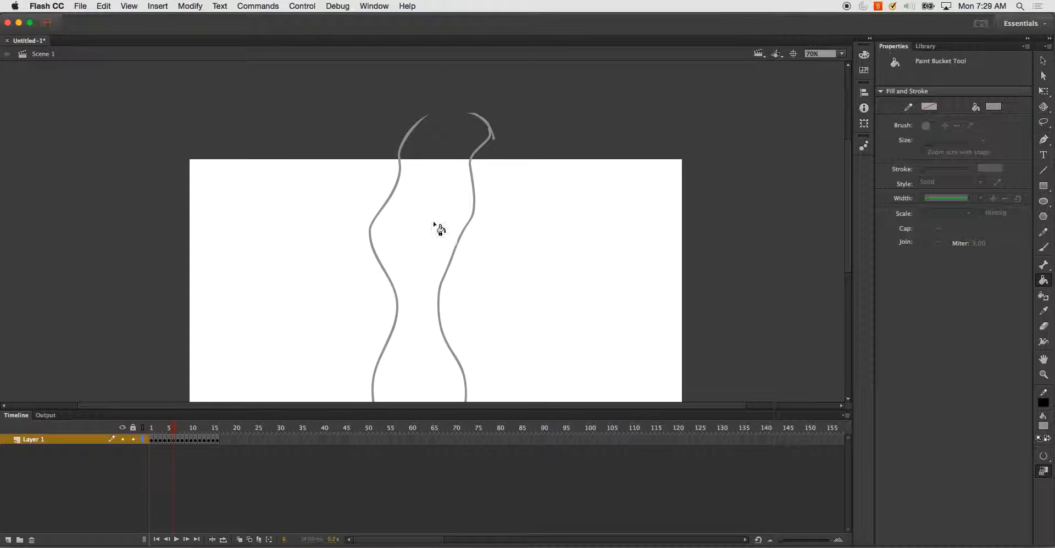
{"action": "key", "text": "b"}
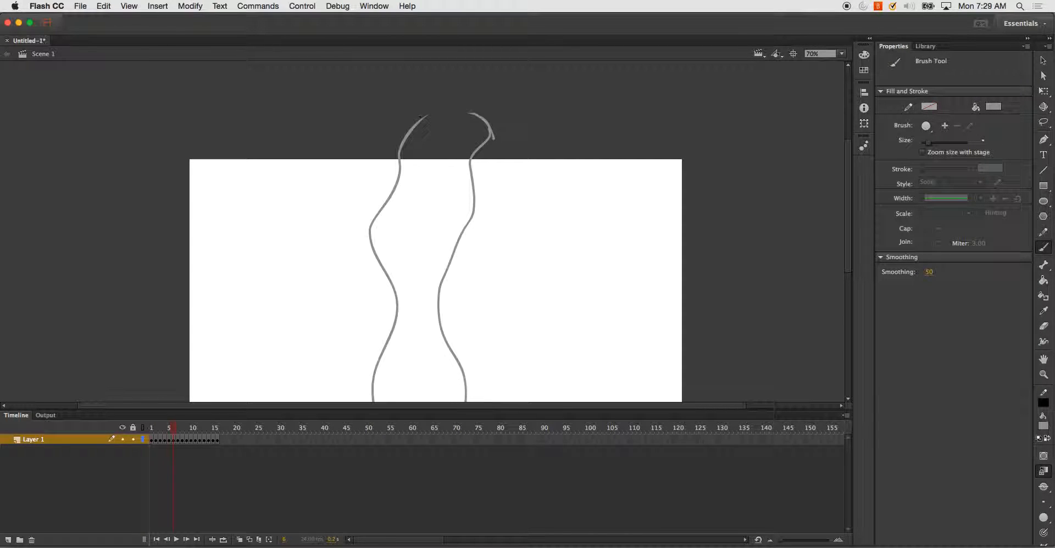
{"action": "left_click_drag", "start_coordinate": [426, 116], "coordinate": [470, 115]}
{"action": "key", "text": "k"}
{"action": "left_click", "coordinate": [436, 172]}
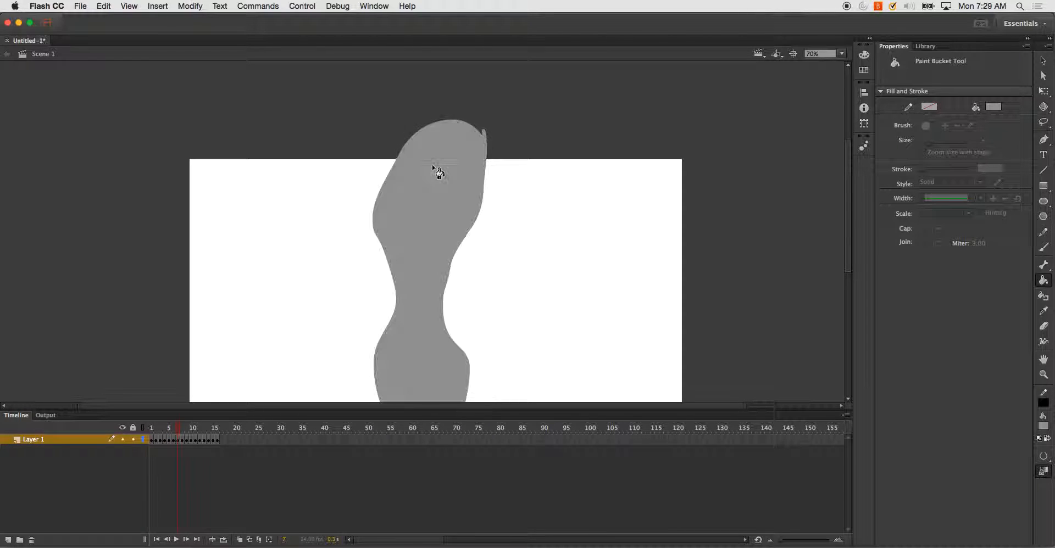
- Fill the column outline with grey on each frame from 8 through 16
{"action": "key", "text": "period"}
{"action": "left_click", "coordinate": [434, 169]}
{"action": "key", "text": "period"}
{"action": "left_click", "coordinate": [434, 169]}
{"action": "key", "text": "period"}
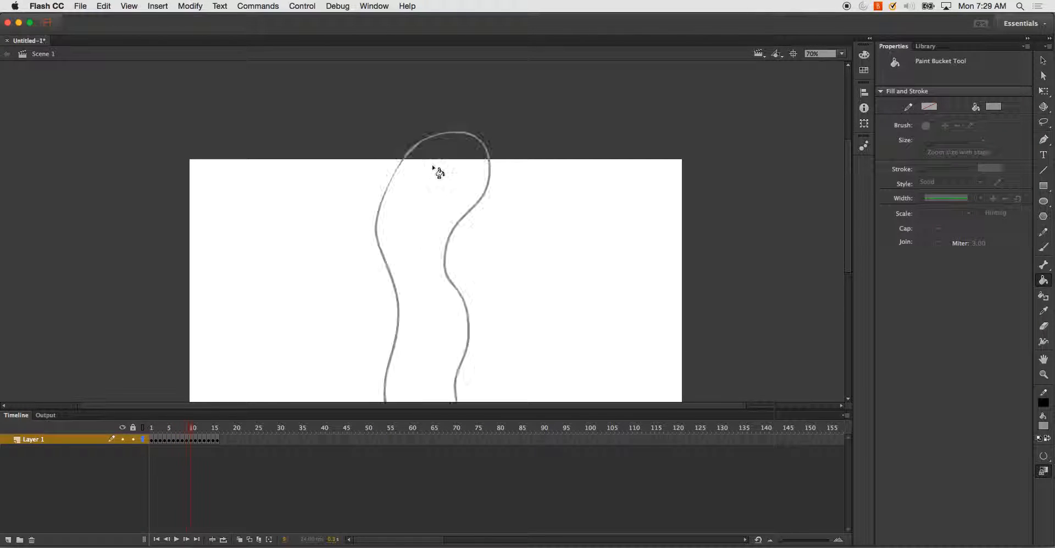
{"action": "left_click", "coordinate": [434, 169]}
{"action": "key", "text": "period"}
{"action": "left_click", "coordinate": [434, 169]}
{"action": "key", "text": "period"}
{"action": "left_click", "coordinate": [434, 169]}
{"action": "key", "text": "period"}
{"action": "left_click", "coordinate": [434, 169]}
{"action": "key", "text": "period"}
{"action": "left_click", "coordinate": [434, 169]}
{"action": "key", "text": "period"}
{"action": "left_click", "coordinate": [435, 169]}
{"action": "key", "text": "period"}
{"action": "left_click", "coordinate": [434, 169]}
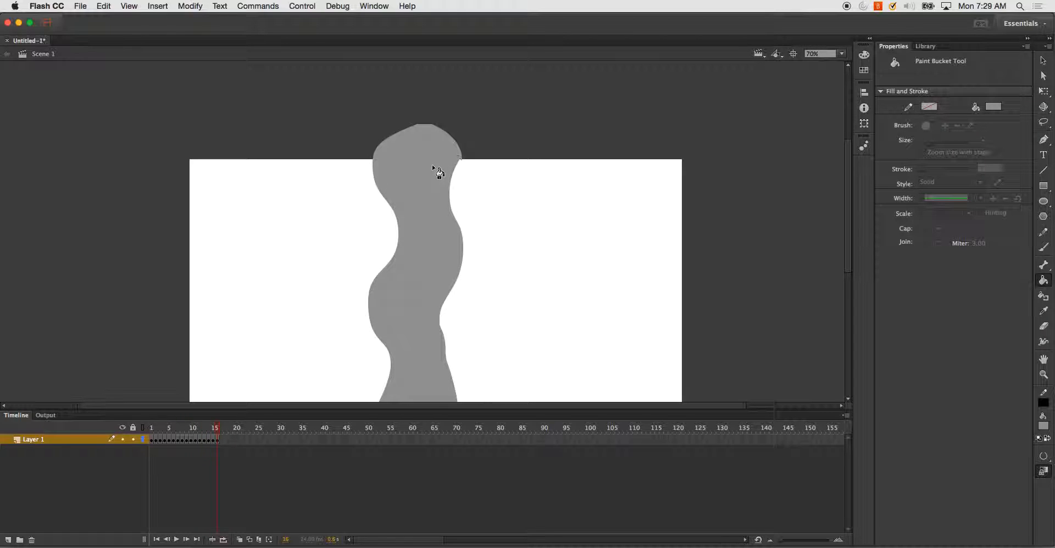
- Test the movie to preview the filled column animation, then close the preview
{"action": "key", "text": "b"}
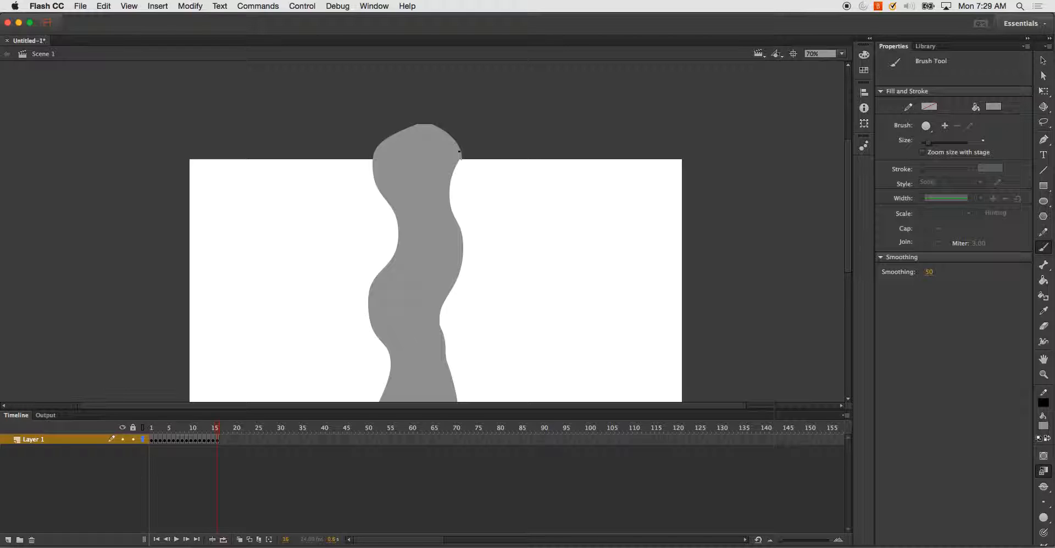
{"action": "key", "text": "super+Return"}
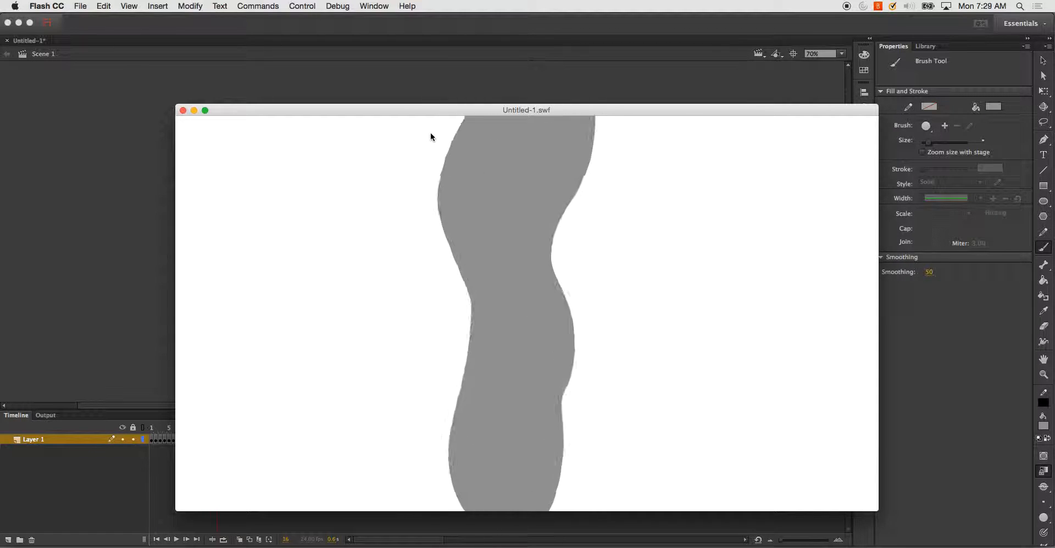
{"action": "left_click", "coordinate": [183, 112]}
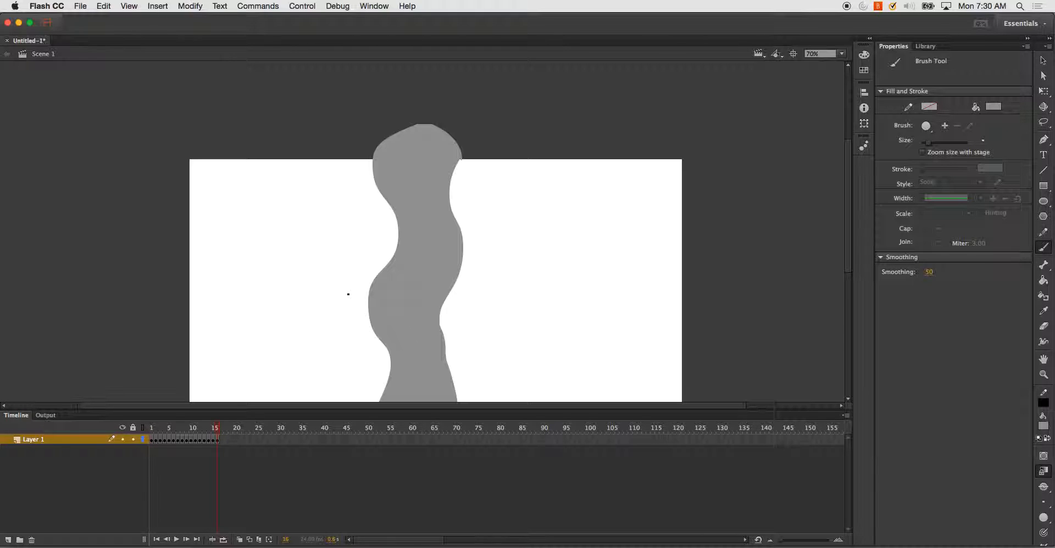
- Add a new layer above the column's layer, naming the column's layer Base_Smoke and the new one Highlights
{"action": "key", "text": "v"}
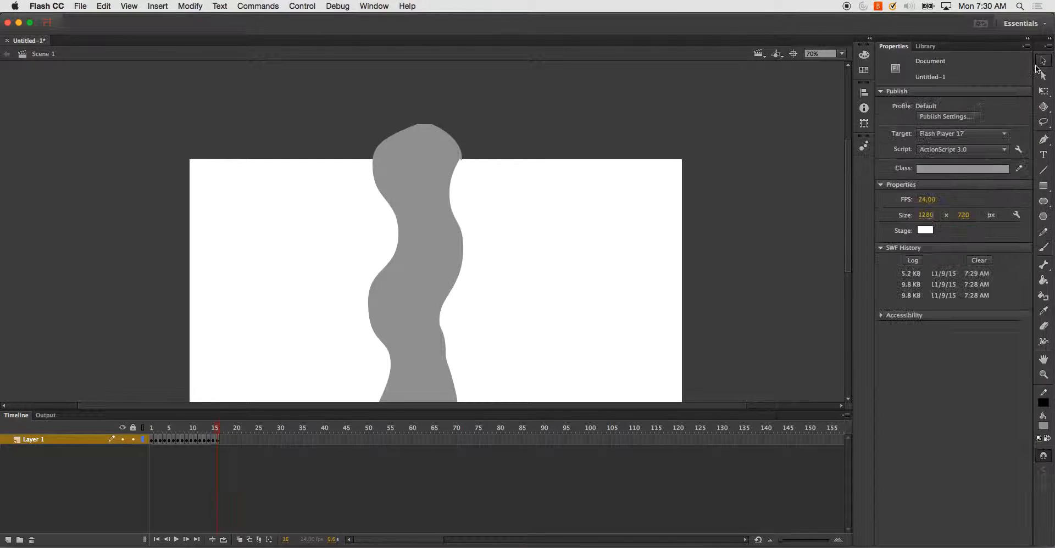
{"action": "left_click_drag", "start_coordinate": [557, 228], "coordinate": [607, 165]}
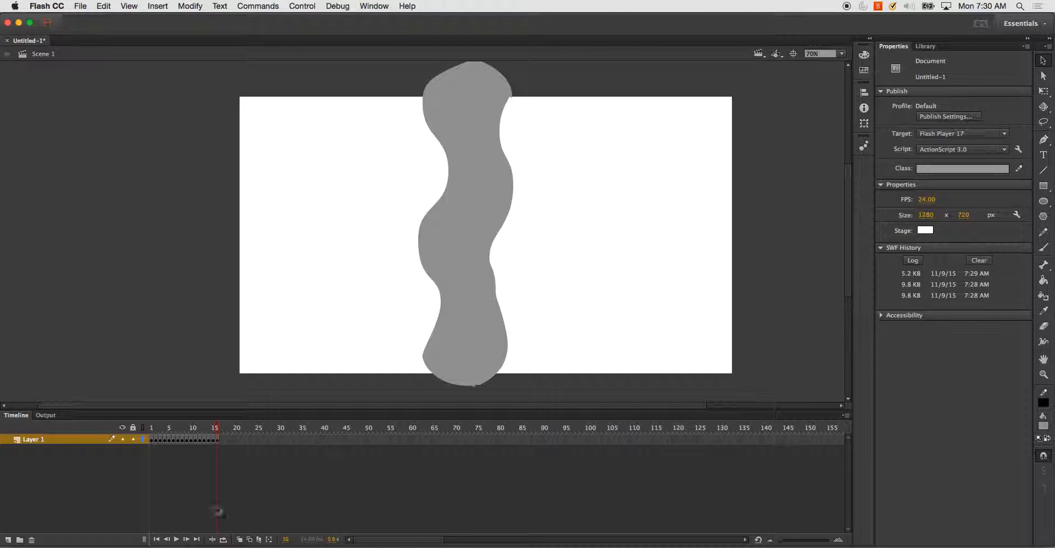
{"action": "left_click", "coordinate": [8, 541]}
{"action": "double_click", "coordinate": [34, 450]}
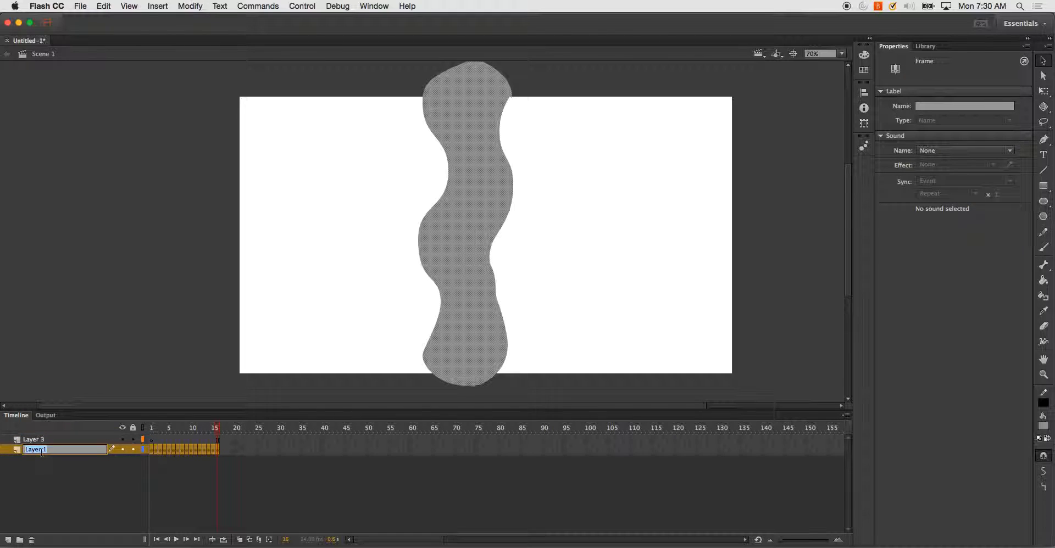
{"action": "type", "text": "Base_Smoke"}
{"action": "key", "text": "Return"}
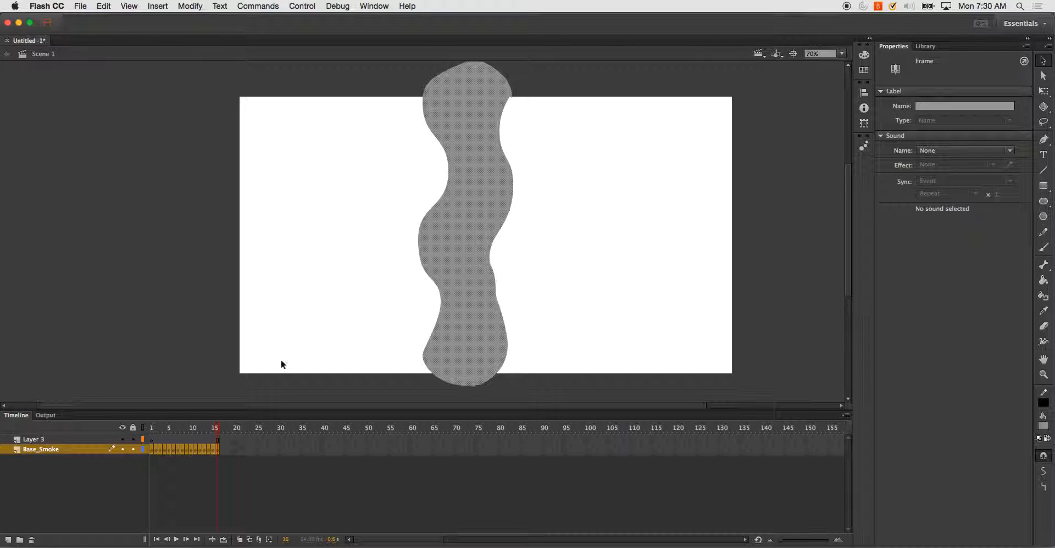
{"action": "double_click", "coordinate": [85, 440]}
{"action": "type", "text": "Highlights"}
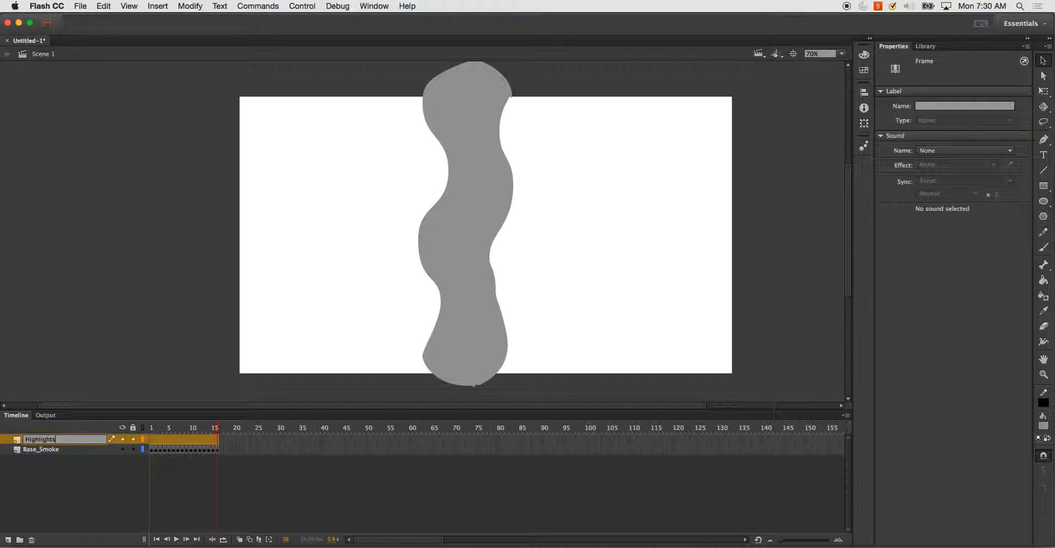
{"action": "key", "text": "Return"}
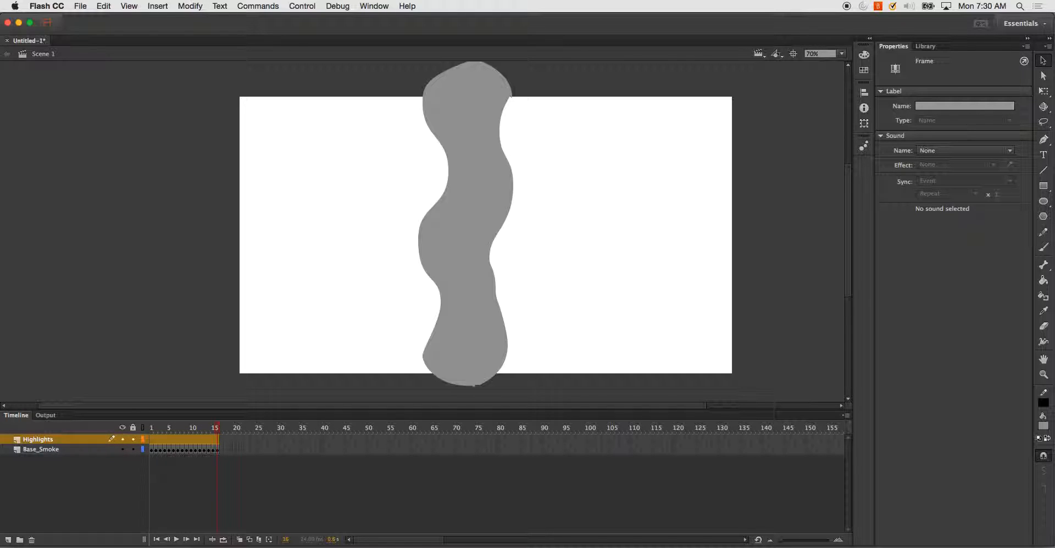
- Set the Brush tool's fill color to light grey for painting the highlights
{"action": "key", "text": "b"}
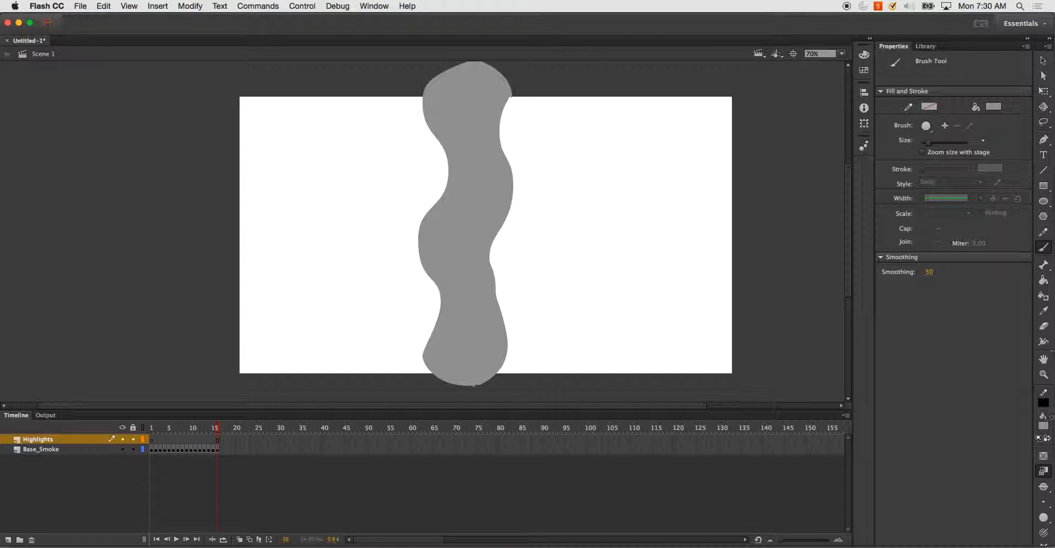
{"action": "left_click", "coordinate": [1044, 426]}
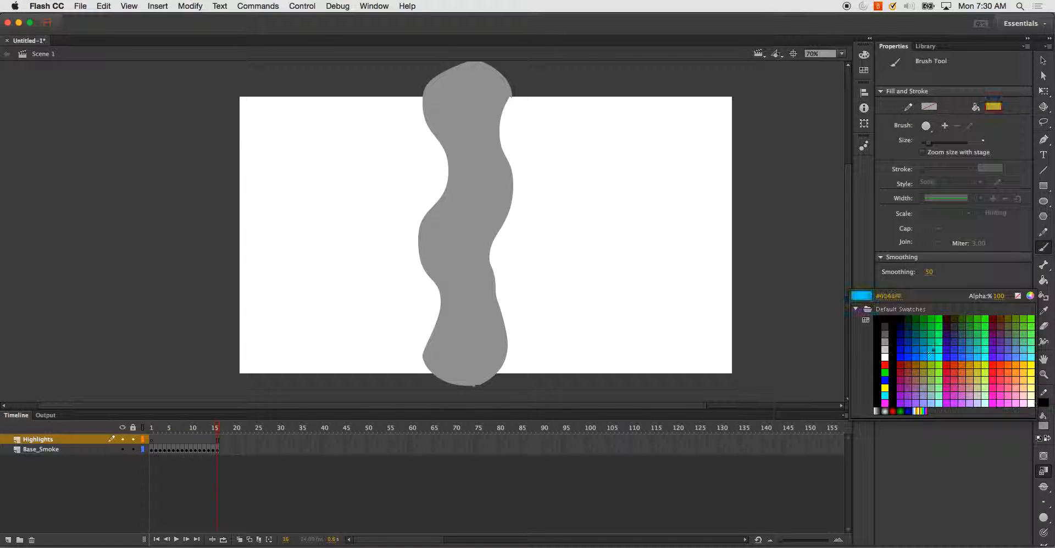
{"action": "left_click", "coordinate": [885, 349]}
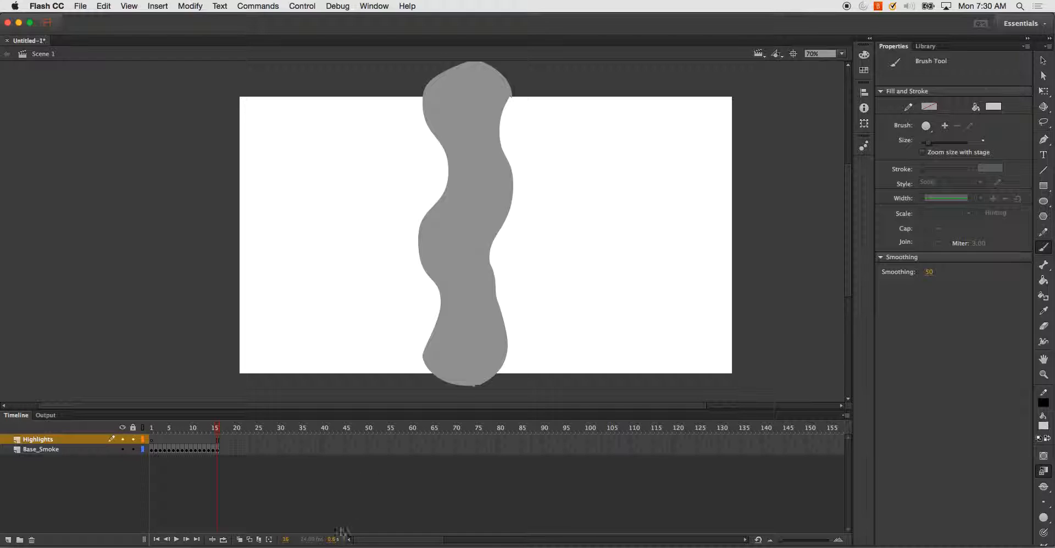
- Turn on onion skinning at frame 1 and shorten its range to the one following frame
{"action": "left_click", "coordinate": [151, 428]}
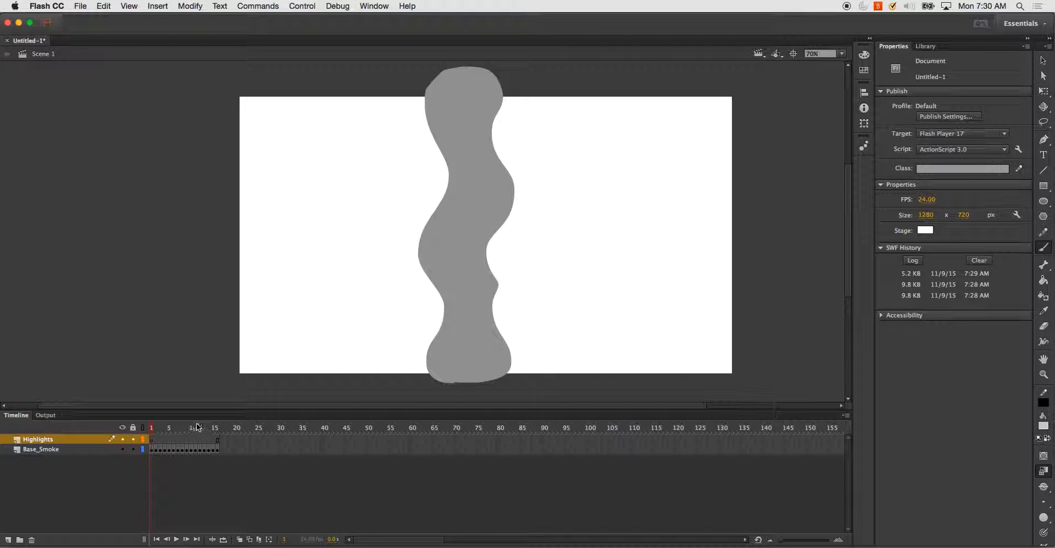
{"action": "left_click", "coordinate": [240, 540]}
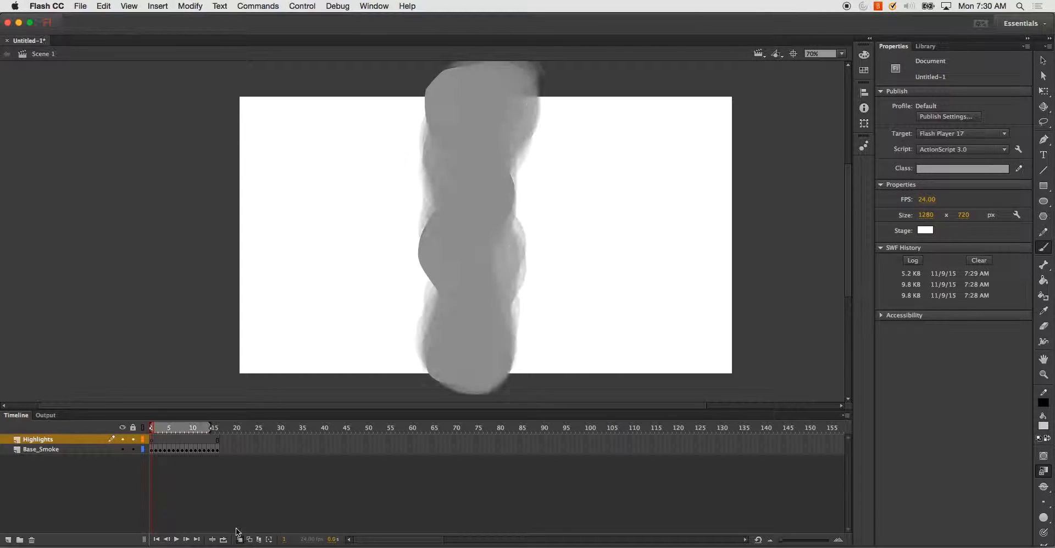
{"action": "left_click", "coordinate": [122, 450]}
{"action": "left_click", "coordinate": [123, 449]}
{"action": "left_click_drag", "start_coordinate": [208, 429], "coordinate": [157, 447]}
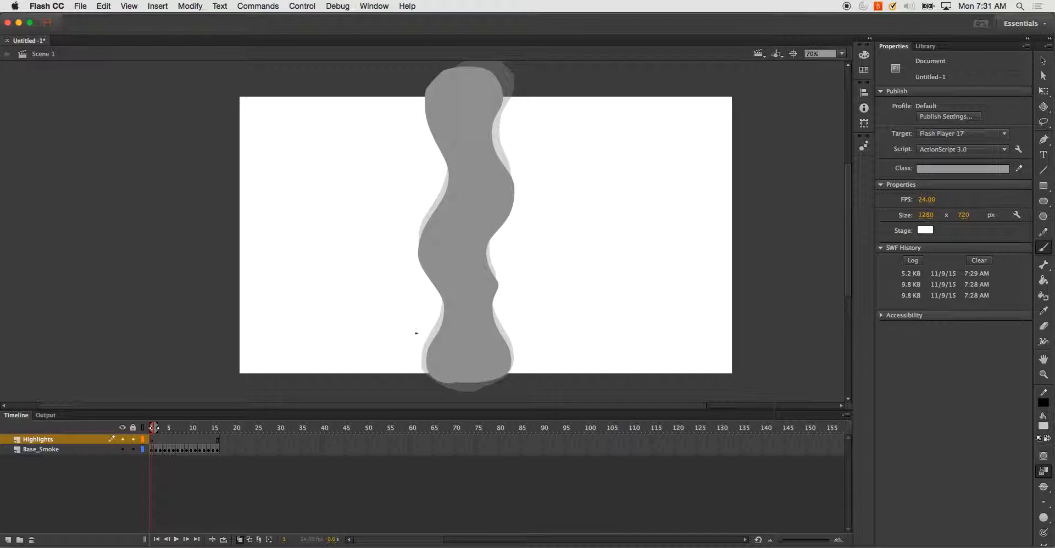
- Paint short curved highlight strokes inside the column's bulges on frame 1 of the Highlights layer
{"action": "left_click_drag", "start_coordinate": [439, 359], "coordinate": [438, 361]}
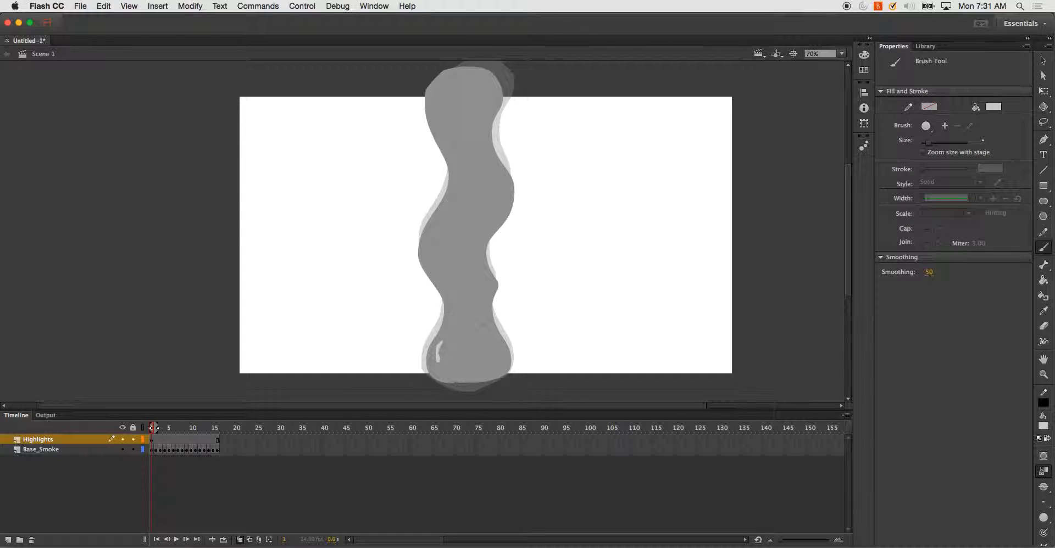
{"action": "left_click_drag", "start_coordinate": [490, 338], "coordinate": [496, 349]}
{"action": "left_click_drag", "start_coordinate": [435, 108], "coordinate": [447, 87]}
- Add a blank keyframe at frame 2 and repaint the highlights inside the bulges, shifted slightly upward
{"action": "key", "text": "F7"}
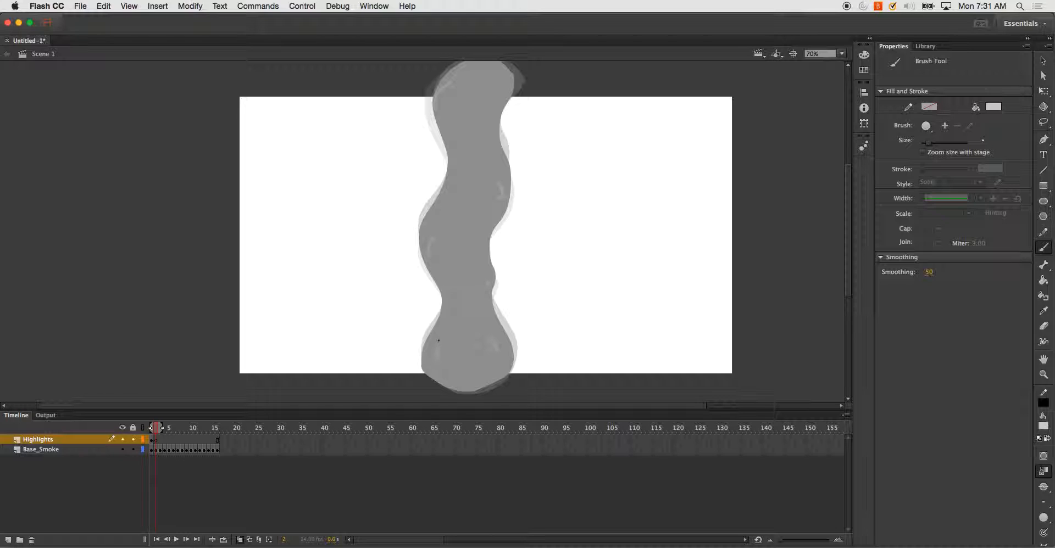
{"action": "left_click_drag", "start_coordinate": [438, 355], "coordinate": [443, 338]}
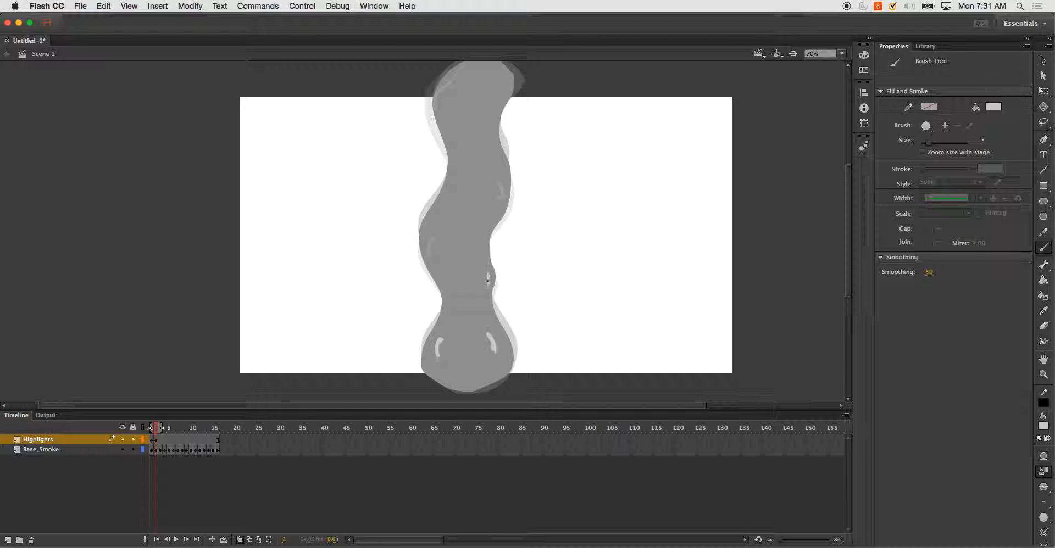
{"action": "left_click_drag", "start_coordinate": [432, 247], "coordinate": [427, 234]}
{"action": "left_click_drag", "start_coordinate": [497, 182], "coordinate": [499, 196]}
{"action": "left_click_drag", "start_coordinate": [445, 98], "coordinate": [452, 83]}
- Create a blank keyframe at frame 3 and paint the base, middle and top highlights slightly above their onion-skinned positions
{"action": "key", "text": "period"}
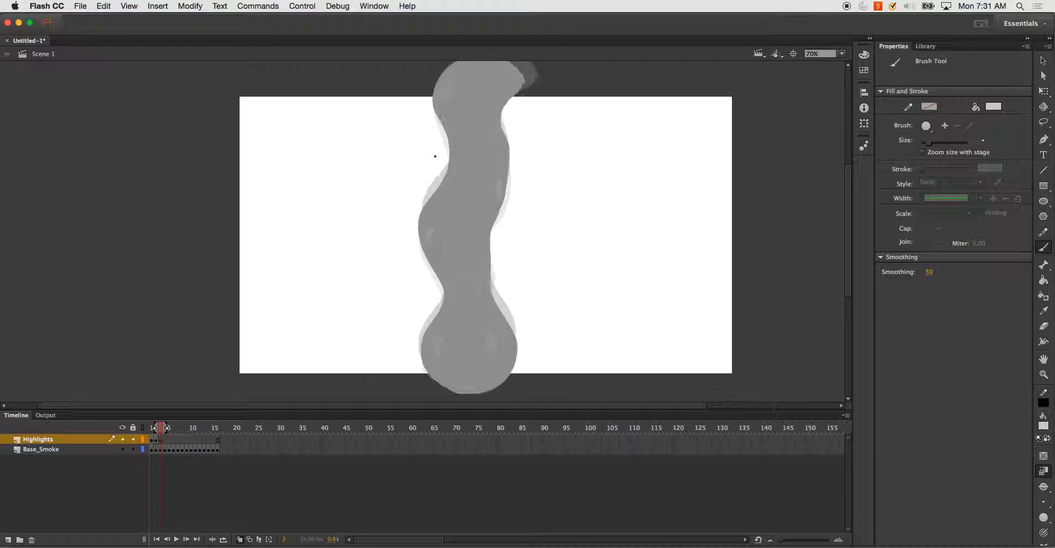
{"action": "left_click_drag", "start_coordinate": [441, 329], "coordinate": [437, 350]}
{"action": "left_click_drag", "start_coordinate": [490, 328], "coordinate": [496, 341]}
{"action": "left_click_drag", "start_coordinate": [439, 212], "coordinate": [427, 232]}
{"action": "left_click_drag", "start_coordinate": [496, 164], "coordinate": [497, 180]}
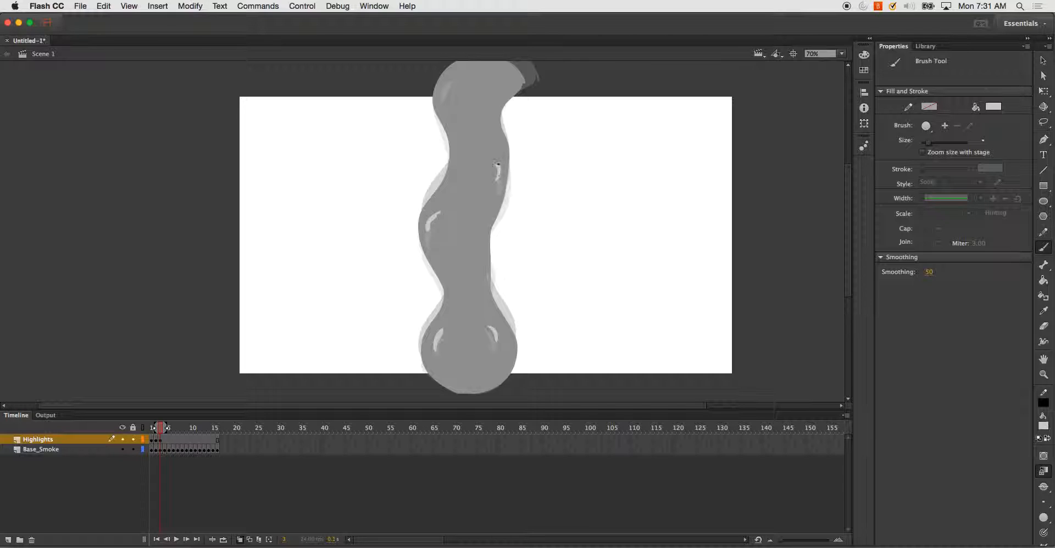
{"action": "mouse_move", "coordinate": [452, 81]}
{"action": "left_mouse_down"}
{"action": "mouse_move", "coordinate": [443, 89]}
{"action": "mouse_move", "coordinate": [461, 76]}
{"action": "left_mouse_up"}
- Insert a blank keyframe at frame 4 and paint two base highlights, two mid-column ones and one near the top
{"action": "key", "text": "F7"}
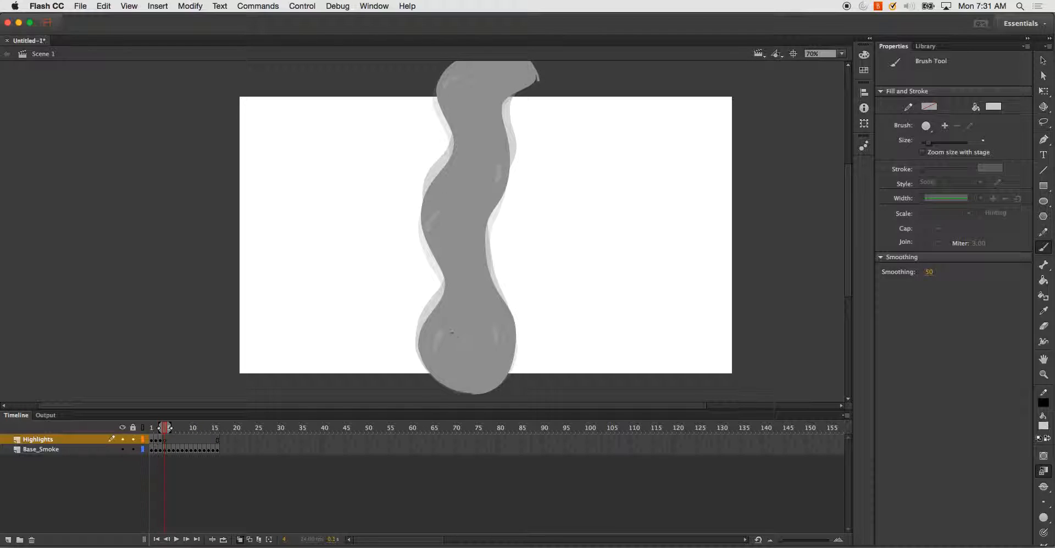
{"action": "mouse_move", "coordinate": [444, 319]}
{"action": "left_mouse_down"}
{"action": "mouse_move", "coordinate": [432, 340]}
{"action": "mouse_move", "coordinate": [435, 327]}
{"action": "mouse_move", "coordinate": [495, 325]}
{"action": "mouse_move", "coordinate": [488, 309]}
{"action": "left_mouse_up"}
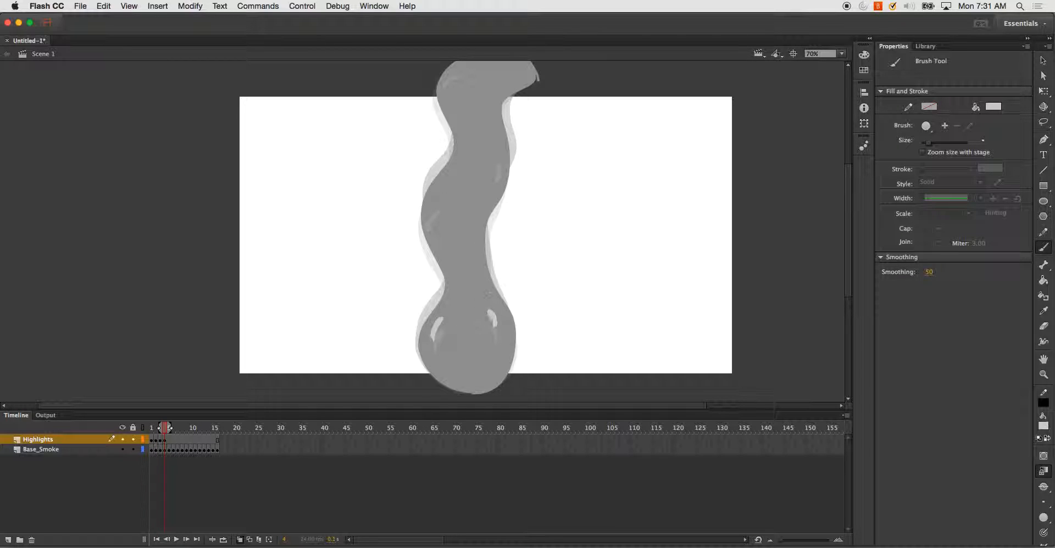
{"action": "mouse_move", "coordinate": [434, 212]}
{"action": "left_mouse_down"}
{"action": "mouse_move", "coordinate": [430, 221]}
{"action": "mouse_move", "coordinate": [435, 201]}
{"action": "left_mouse_up"}
{"action": "mouse_move", "coordinate": [496, 158]}
{"action": "left_mouse_down"}
{"action": "mouse_move", "coordinate": [496, 185]}
{"action": "mouse_move", "coordinate": [498, 163]}
{"action": "left_mouse_up"}
{"action": "mouse_move", "coordinate": [454, 90]}
{"action": "left_mouse_down"}
{"action": "mouse_move", "coordinate": [449, 98]}
{"action": "mouse_move", "coordinate": [459, 71]}
{"action": "left_mouse_up"}
- On a blank keyframe at frame 5, paint the highlights on both sides of the base bulge and the upper column
{"action": "key", "text": "period"}
{"action": "mouse_move", "coordinate": [444, 310]}
{"action": "left_mouse_down"}
{"action": "mouse_move", "coordinate": [428, 344]}
{"action": "mouse_move", "coordinate": [432, 321]}
{"action": "left_mouse_up"}
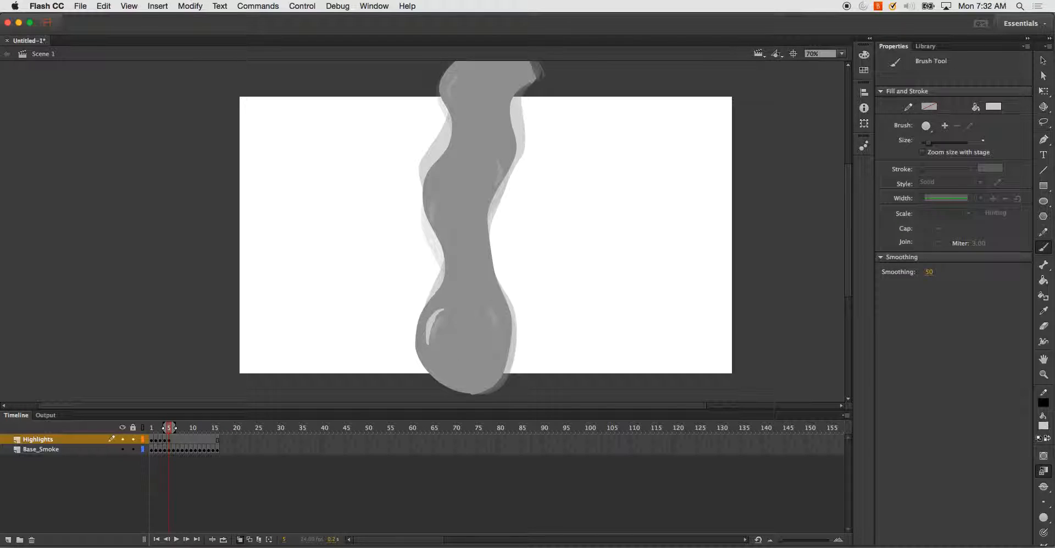
{"action": "mouse_move", "coordinate": [493, 306]}
{"action": "left_mouse_down"}
{"action": "mouse_move", "coordinate": [498, 320]}
{"action": "mouse_move", "coordinate": [493, 309]}
{"action": "left_mouse_up"}
{"action": "mouse_move", "coordinate": [433, 192]}
{"action": "left_mouse_down"}
{"action": "mouse_move", "coordinate": [431, 205]}
{"action": "mouse_move", "coordinate": [436, 178]}
{"action": "left_mouse_up"}
{"action": "mouse_move", "coordinate": [498, 145]}
{"action": "left_mouse_down"}
{"action": "mouse_move", "coordinate": [502, 162]}
{"action": "mouse_move", "coordinate": [498, 140]}
{"action": "left_mouse_up"}
- On a blank keyframe at frame 6, repaint the side highlights higher and add a new curved one low in the base
{"action": "key", "text": "."}
{"action": "mouse_move", "coordinate": [439, 306]}
{"action": "left_mouse_down"}
{"action": "mouse_move", "coordinate": [433, 326]}
{"action": "mouse_move", "coordinate": [436, 308]}
{"action": "mouse_move", "coordinate": [493, 299]}
{"action": "mouse_move", "coordinate": [498, 318]}
{"action": "mouse_move", "coordinate": [493, 301]}
{"action": "left_mouse_up"}
{"action": "mouse_move", "coordinate": [464, 353]}
{"action": "left_mouse_down"}
{"action": "mouse_move", "coordinate": [476, 346]}
{"action": "mouse_move", "coordinate": [461, 358]}
{"action": "left_mouse_up"}
{"action": "mouse_move", "coordinate": [431, 176]}
{"action": "left_mouse_down"}
{"action": "mouse_move", "coordinate": [433, 163]}
{"action": "mouse_move", "coordinate": [431, 177]}
{"action": "left_mouse_up"}
{"action": "left_click_drag", "start_coordinate": [502, 144], "coordinate": [506, 124]}
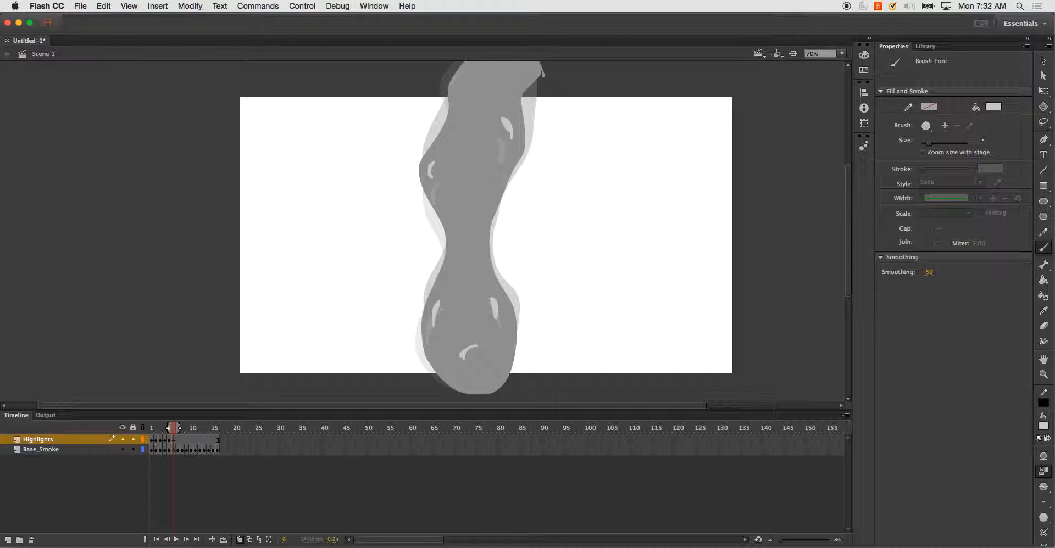
- On a blank keyframe at frame 7, paint the side, central base and upper highlights, moved up from frame 6
{"action": "key", "text": "period"}
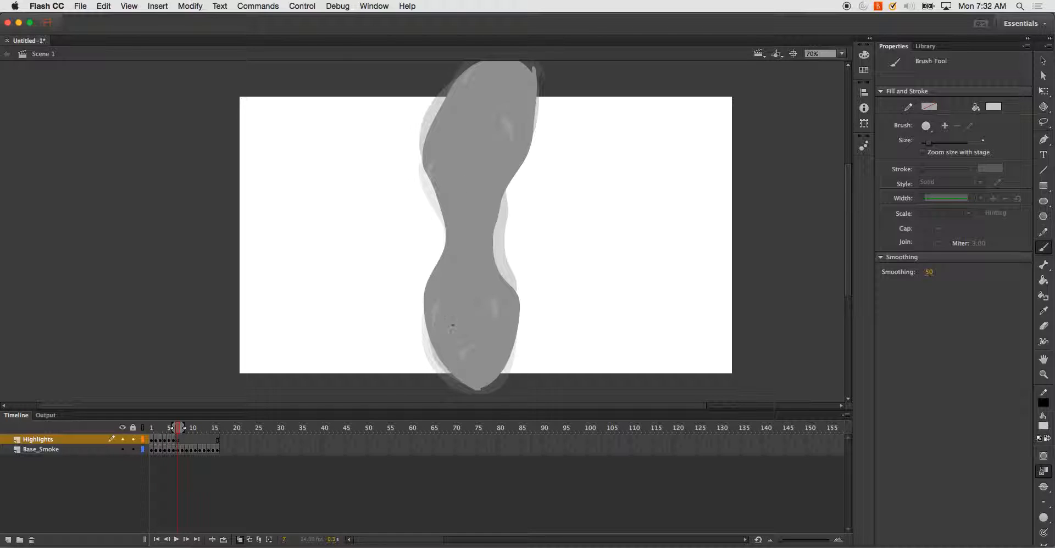
{"action": "mouse_move", "coordinate": [440, 285]}
{"action": "left_mouse_down"}
{"action": "mouse_move", "coordinate": [435, 305]}
{"action": "mouse_move", "coordinate": [443, 285]}
{"action": "mouse_move", "coordinate": [439, 300]}
{"action": "mouse_move", "coordinate": [498, 297]}
{"action": "left_mouse_up"}
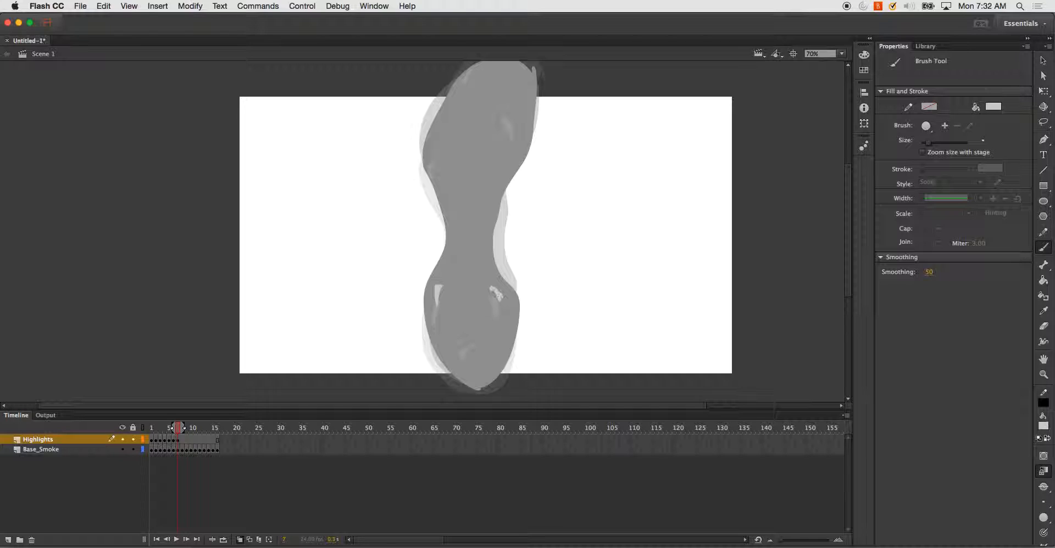
{"action": "left_click_drag", "start_coordinate": [460, 342], "coordinate": [475, 332]}
{"action": "left_click_drag", "start_coordinate": [436, 160], "coordinate": [436, 147]}
{"action": "mouse_move", "coordinate": [521, 105]}
{"action": "left_mouse_down"}
{"action": "mouse_move", "coordinate": [520, 116]}
{"action": "mouse_move", "coordinate": [516, 101]}
{"action": "left_mouse_up"}
- Add a blank keyframe at frame 8 and paint its base, side and upper highlights, undoing a misplaced stroke
{"action": "key", "text": "F7"}
{"action": "left_click_drag", "start_coordinate": [462, 345], "coordinate": [477, 331]}
{"action": "mouse_move", "coordinate": [504, 278]}
{"action": "left_mouse_down"}
{"action": "mouse_move", "coordinate": [502, 287]}
{"action": "mouse_move", "coordinate": [444, 294]}
{"action": "mouse_move", "coordinate": [457, 247]}
{"action": "left_mouse_up"}
{"action": "key", "text": "cmd+z"}
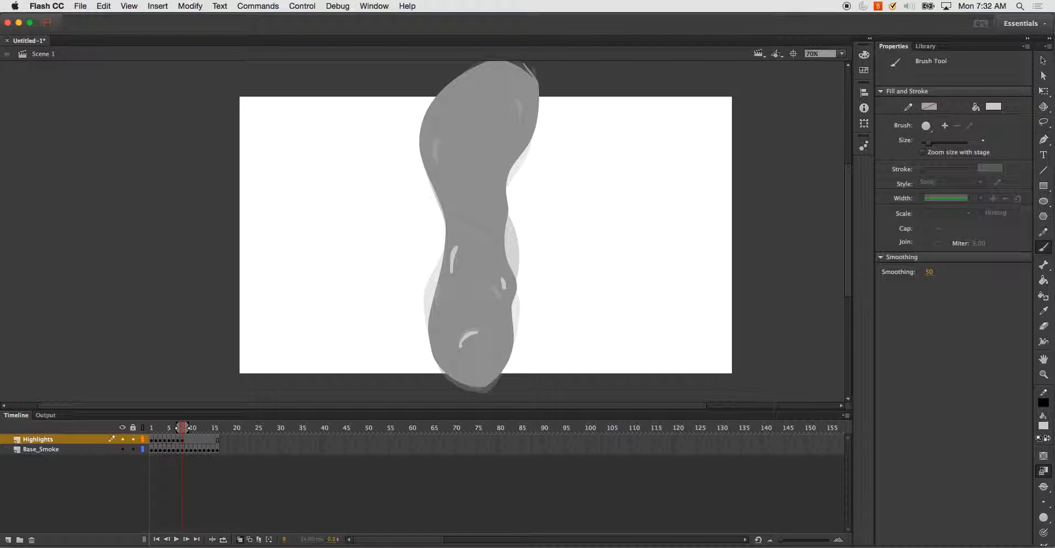
{"action": "left_click_drag", "start_coordinate": [433, 134], "coordinate": [441, 117]}
{"action": "left_click_drag", "start_coordinate": [515, 92], "coordinate": [524, 102]}
- Lock the Base_Smoke layer, then erase frame 8's central base highlight and repaint it slightly higher
{"action": "key", "text": "e"}
{"action": "left_click_drag", "start_coordinate": [471, 349], "coordinate": [465, 376]}
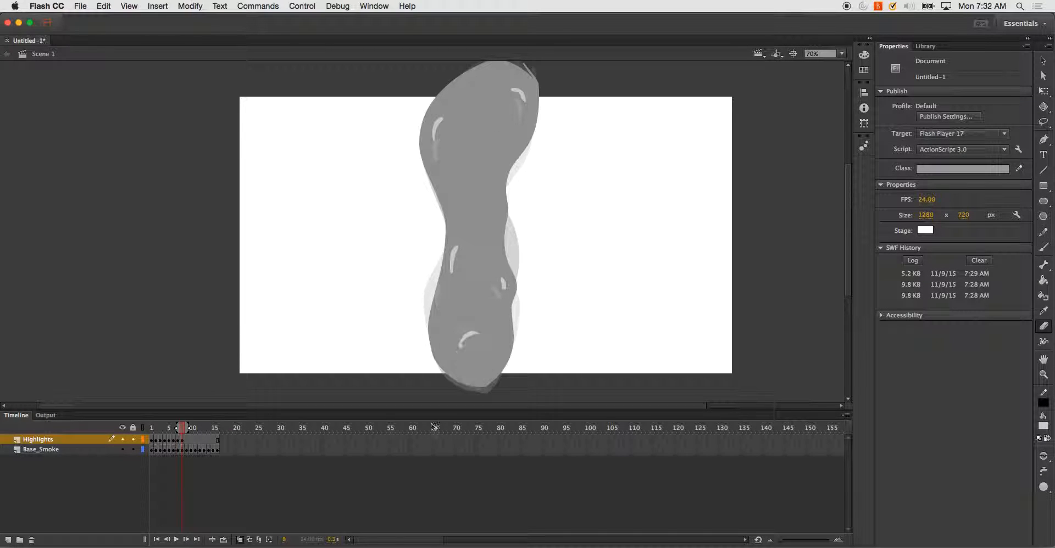
{"action": "left_click", "coordinate": [132, 450]}
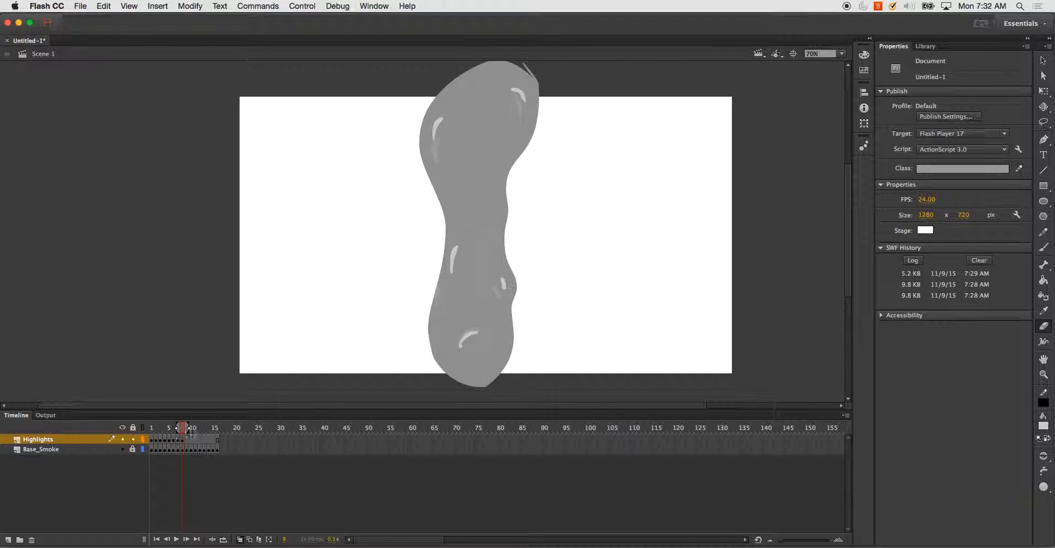
{"action": "left_click_drag", "start_coordinate": [475, 328], "coordinate": [469, 342]}
{"action": "key", "text": "b"}
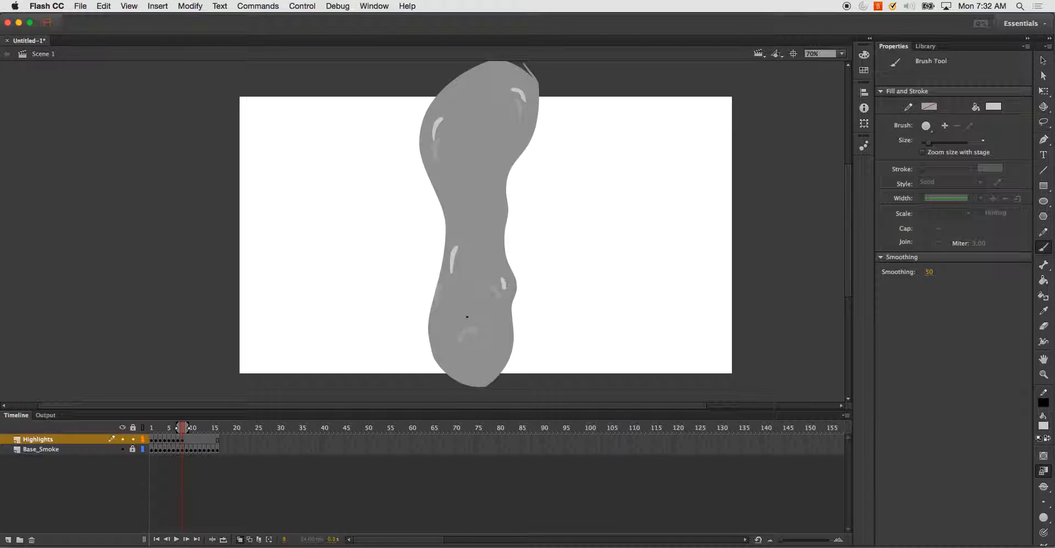
{"action": "left_click_drag", "start_coordinate": [455, 320], "coordinate": [478, 321]}
- On a blank keyframe at frame 9, repaint the existing highlights higher and add two new ones at the column's base
{"action": "key", "text": "period"}
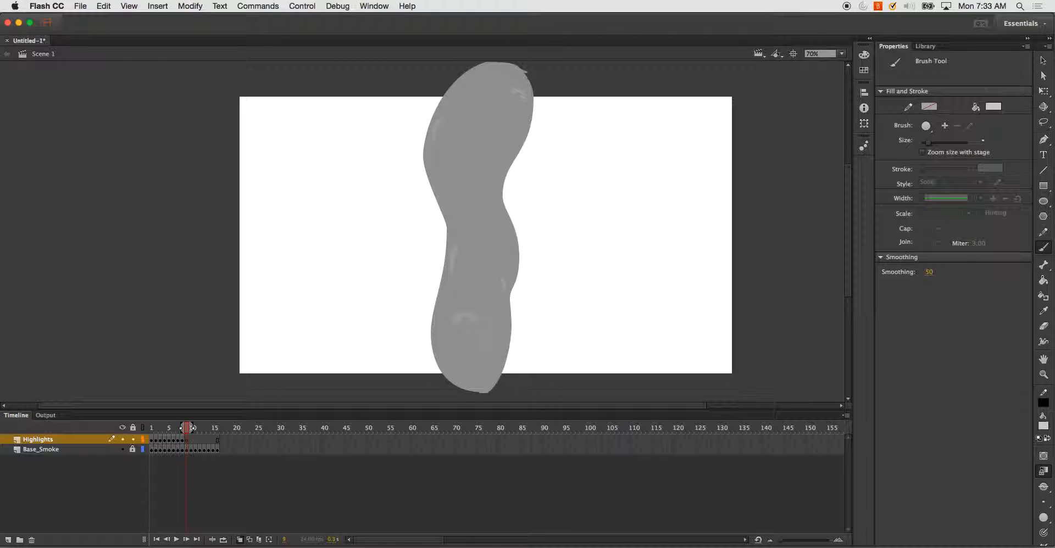
{"action": "left_click_drag", "start_coordinate": [506, 257], "coordinate": [503, 260]}
{"action": "left_click_drag", "start_coordinate": [460, 306], "coordinate": [483, 319]}
{"action": "mouse_move", "coordinate": [493, 354]}
{"action": "left_mouse_down"}
{"action": "mouse_move", "coordinate": [493, 342]}
{"action": "mouse_move", "coordinate": [491, 360]}
{"action": "mouse_move", "coordinate": [446, 364]}
{"action": "left_mouse_up"}
{"action": "left_click_drag", "start_coordinate": [457, 235], "coordinate": [451, 216]}
{"action": "mouse_move", "coordinate": [452, 104]}
{"action": "left_mouse_down"}
{"action": "mouse_move", "coordinate": [439, 113]}
{"action": "mouse_move", "coordinate": [448, 109]}
{"action": "left_mouse_up"}
{"action": "left_click_drag", "start_coordinate": [514, 78], "coordinate": [502, 73]}
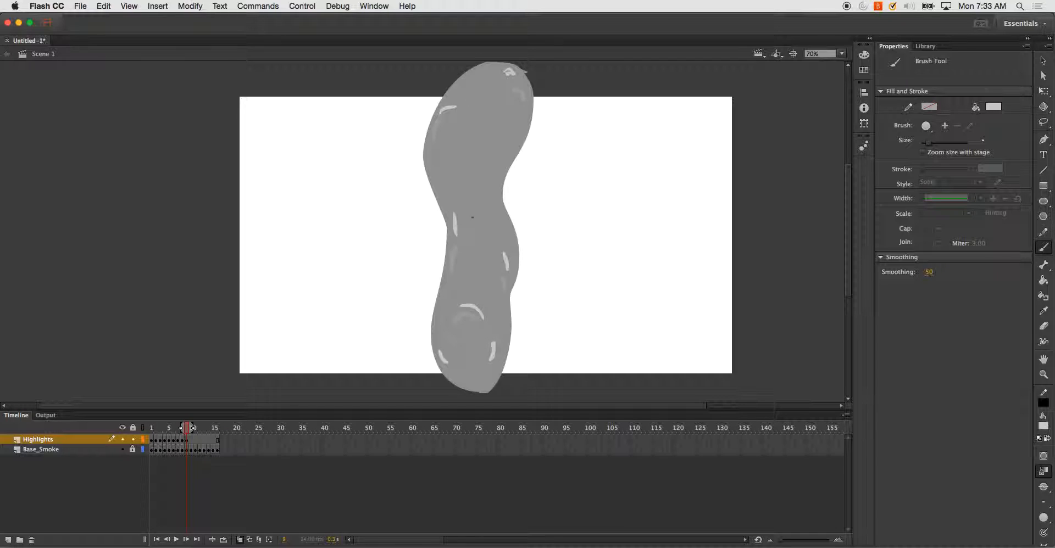
- Add a blank keyframe at frame 10 and paint the base, central, side and top-left highlights, following the onion skin
{"action": "key", "text": "F7"}
{"action": "left_click_drag", "start_coordinate": [446, 341], "coordinate": [445, 356]}
{"action": "left_click_drag", "start_coordinate": [492, 331], "coordinate": [495, 343]}
{"action": "mouse_move", "coordinate": [460, 298]}
{"action": "left_mouse_down"}
{"action": "mouse_move", "coordinate": [472, 291]}
{"action": "mouse_move", "coordinate": [483, 301]}
{"action": "left_mouse_up"}
{"action": "left_click_drag", "start_coordinate": [505, 246], "coordinate": [509, 259]}
{"action": "left_click_drag", "start_coordinate": [445, 186], "coordinate": [444, 206]}
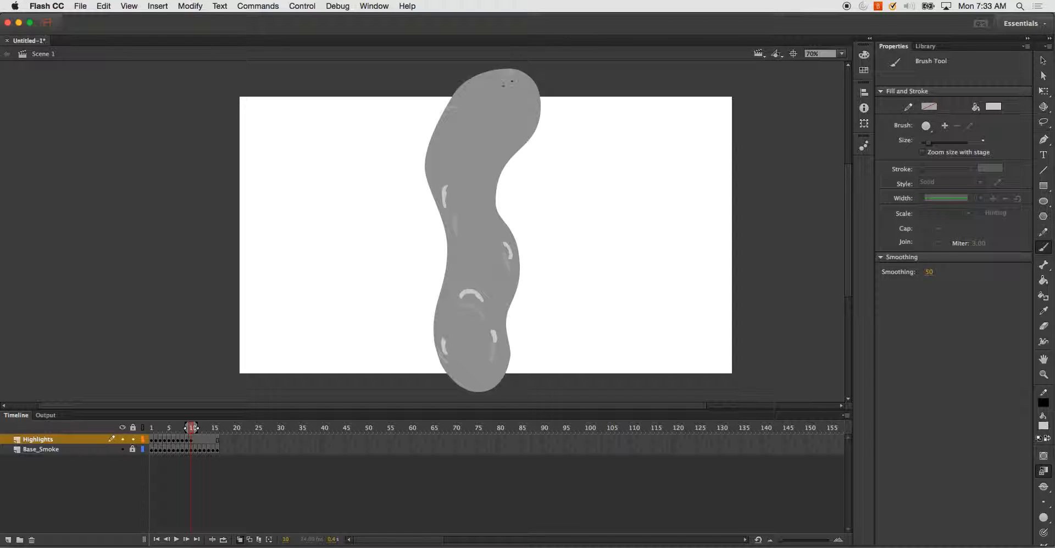
{"action": "left_click_drag", "start_coordinate": [461, 99], "coordinate": [474, 90]}
- On a blank keyframe at frame 11, repaint the base, central, side and top-left highlights slightly higher than their onion-skin positions
{"action": "key", "text": "."}
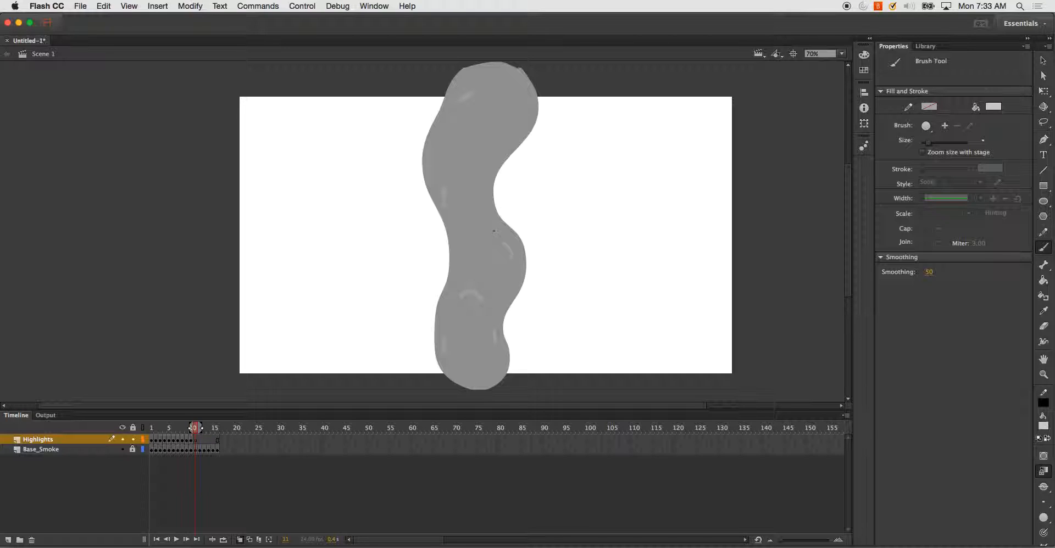
{"action": "left_click_drag", "start_coordinate": [492, 223], "coordinate": [498, 231]}
{"action": "left_click_drag", "start_coordinate": [439, 187], "coordinate": [442, 170]}
{"action": "mouse_move", "coordinate": [470, 283]}
{"action": "left_mouse_down"}
{"action": "mouse_move", "coordinate": [493, 327]}
{"action": "mouse_move", "coordinate": [493, 312]}
{"action": "mouse_move", "coordinate": [444, 332]}
{"action": "left_mouse_up"}
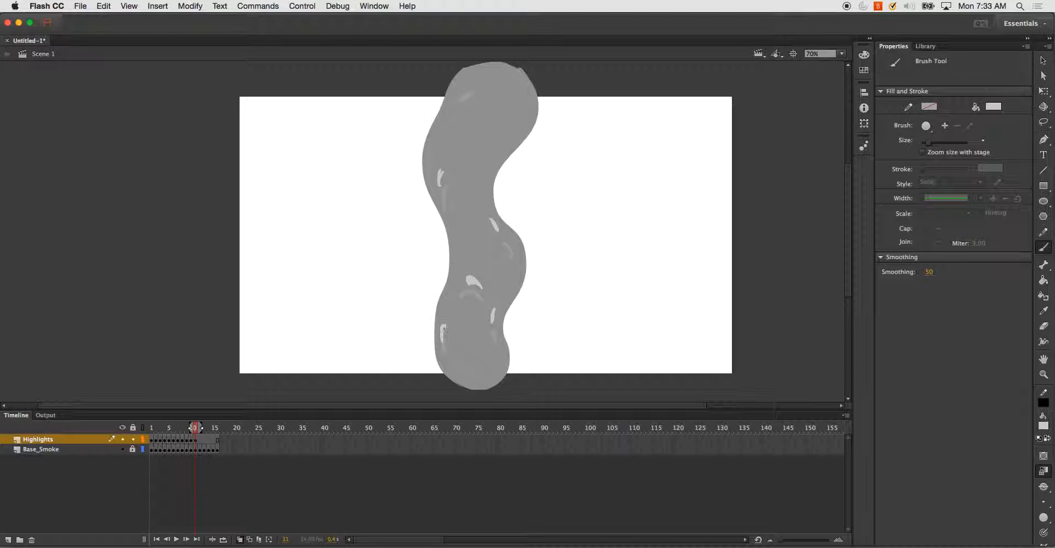
{"action": "left_click_drag", "start_coordinate": [459, 95], "coordinate": [472, 84]}
- On a blank keyframe at frame 12, repaint every highlight a little higher, from the base sides up to the column's top
{"action": "key", "text": "."}
{"action": "left_click_drag", "start_coordinate": [448, 310], "coordinate": [444, 320]}
{"action": "mouse_move", "coordinate": [465, 267]}
{"action": "left_mouse_down"}
{"action": "mouse_move", "coordinate": [482, 262]}
{"action": "mouse_move", "coordinate": [489, 301]}
{"action": "left_mouse_up"}
{"action": "mouse_move", "coordinate": [485, 203]}
{"action": "left_mouse_down"}
{"action": "mouse_move", "coordinate": [489, 212]}
{"action": "mouse_move", "coordinate": [485, 201]}
{"action": "left_mouse_up"}
{"action": "mouse_move", "coordinate": [434, 163]}
{"action": "left_mouse_down"}
{"action": "mouse_move", "coordinate": [435, 146]}
{"action": "mouse_move", "coordinate": [436, 157]}
{"action": "left_mouse_up"}
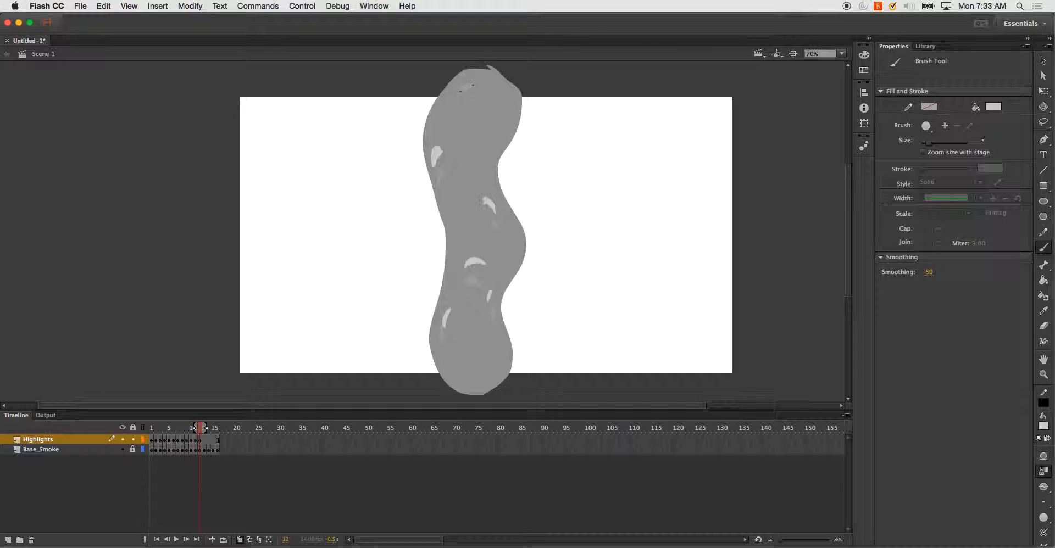
{"action": "left_click_drag", "start_coordinate": [473, 80], "coordinate": [468, 85]}
- On a blank keyframe at frame 13, repaint the central, side, top and two lower highlights higher along the column
{"action": "key", "text": "period"}
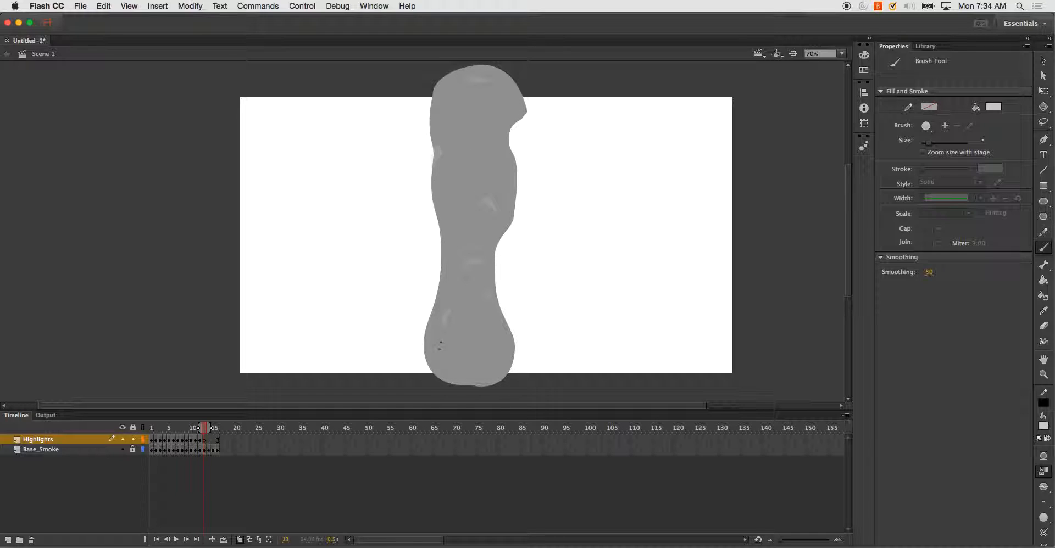
{"action": "left_click_drag", "start_coordinate": [469, 239], "coordinate": [484, 243]}
{"action": "left_click_drag", "start_coordinate": [501, 179], "coordinate": [503, 191]}
{"action": "left_click_drag", "start_coordinate": [441, 145], "coordinate": [440, 127]}
{"action": "left_click_drag", "start_coordinate": [462, 81], "coordinate": [481, 78]}
{"action": "mouse_move", "coordinate": [448, 293]}
{"action": "left_mouse_down"}
{"action": "mouse_move", "coordinate": [443, 306]}
{"action": "mouse_move", "coordinate": [484, 287]}
{"action": "left_mouse_up"}
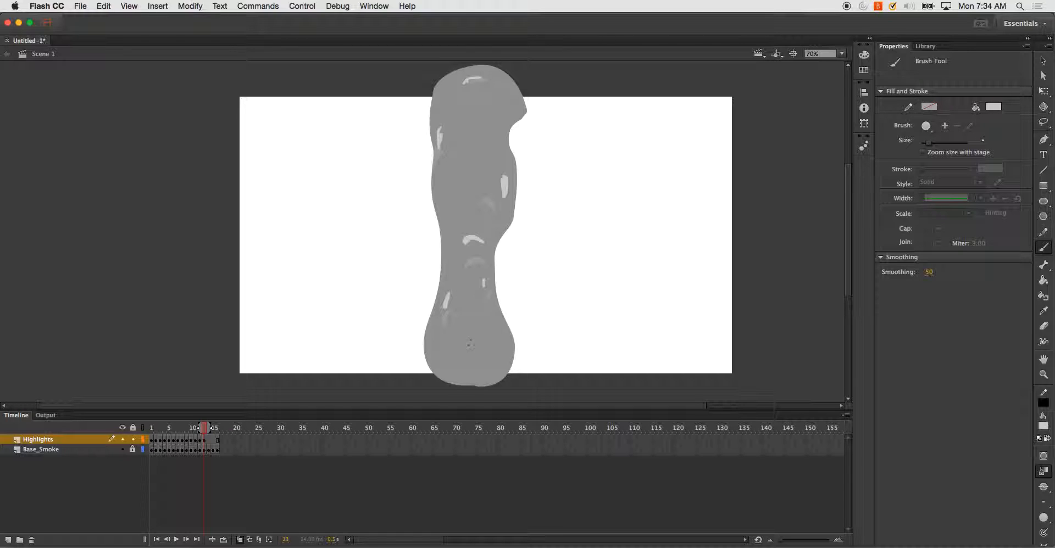
- Paint a new highlight in the centre of the column's base on frame 13, undoing the misplaced strokes
{"action": "left_click_drag", "start_coordinate": [454, 346], "coordinate": [475, 333]}
{"action": "key", "text": "super+z"}
{"action": "left_click_drag", "start_coordinate": [445, 359], "coordinate": [452, 366]}
{"action": "key", "text": "super+z"}
{"action": "mouse_move", "coordinate": [463, 351]}
{"action": "left_mouse_down"}
{"action": "mouse_move", "coordinate": [476, 344]}
{"action": "mouse_move", "coordinate": [465, 348]}
{"action": "mouse_move", "coordinate": [468, 325]}
{"action": "left_mouse_up"}
- On a blank keyframe at frame 14, repaint the central, left, top and right highlights higher than in the previous frame
{"action": "key", "text": "."}
{"action": "left_click_drag", "start_coordinate": [465, 200], "coordinate": [481, 198]}
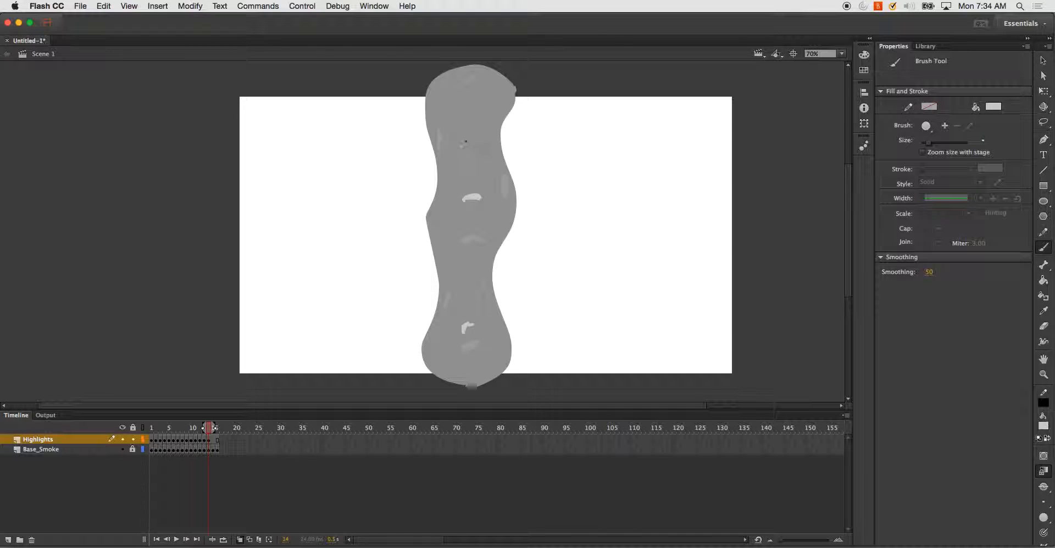
{"action": "left_click_drag", "start_coordinate": [439, 125], "coordinate": [438, 138]}
{"action": "left_click_drag", "start_coordinate": [466, 75], "coordinate": [480, 81]}
{"action": "left_click_drag", "start_coordinate": [494, 153], "coordinate": [497, 165]}
- On a blank keyframe at frame 15, repaint the two central, the side and the top highlights one stage higher up the column
{"action": "key", "text": "."}
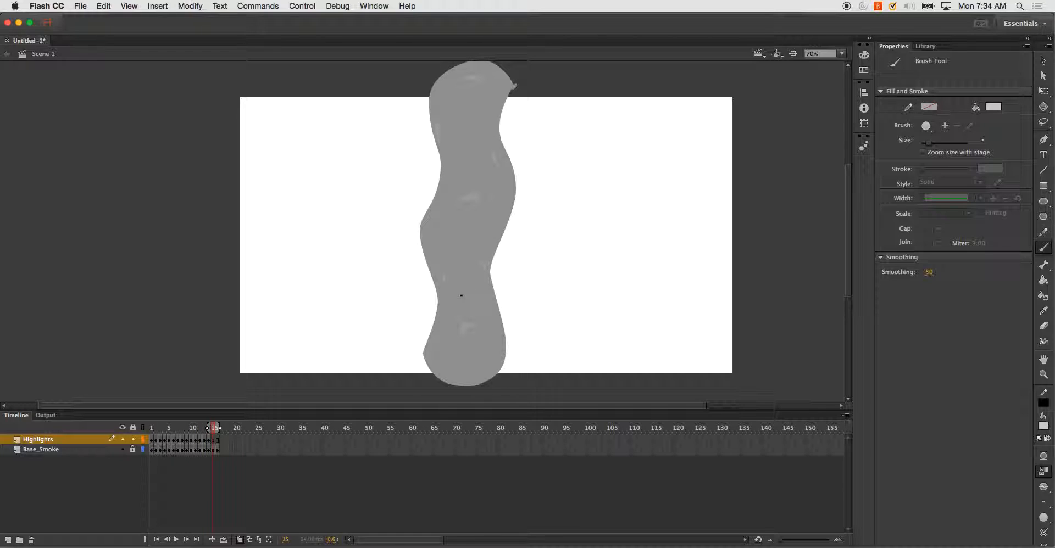
{"action": "left_click_drag", "start_coordinate": [456, 297], "coordinate": [471, 295]}
{"action": "left_click_drag", "start_coordinate": [465, 176], "coordinate": [486, 173]}
{"action": "left_click_drag", "start_coordinate": [490, 129], "coordinate": [492, 137]}
{"action": "left_click_drag", "start_coordinate": [441, 108], "coordinate": [438, 120]}
{"action": "left_click_drag", "start_coordinate": [474, 69], "coordinate": [490, 78]}
{"action": "mouse_move", "coordinate": [438, 251]}
{"action": "left_mouse_down"}
{"action": "mouse_move", "coordinate": [438, 266]}
{"action": "mouse_move", "coordinate": [485, 242]}
{"action": "left_mouse_up"}
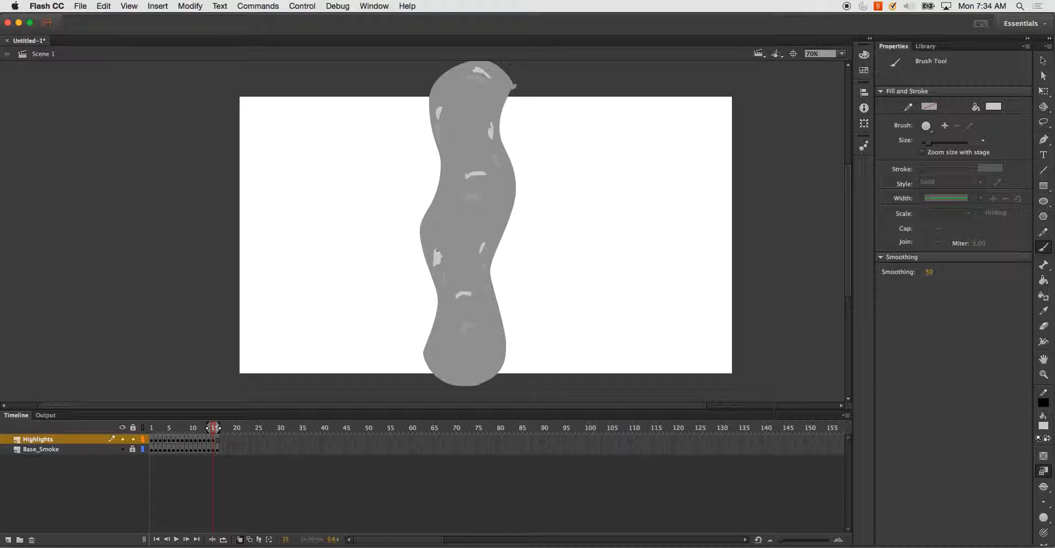
{"action": "key", "text": "."}
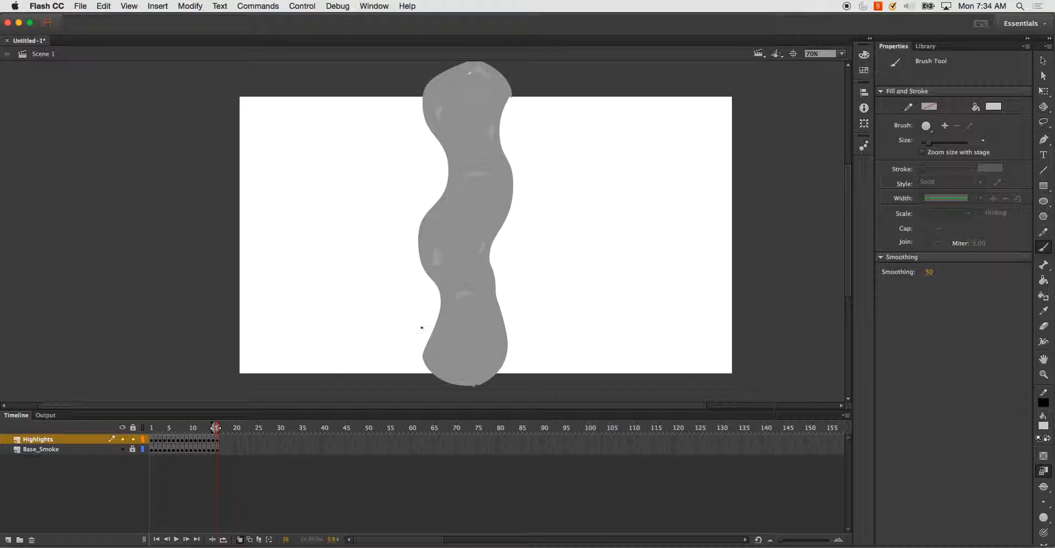
{"action": "left_click", "coordinate": [154, 444]}
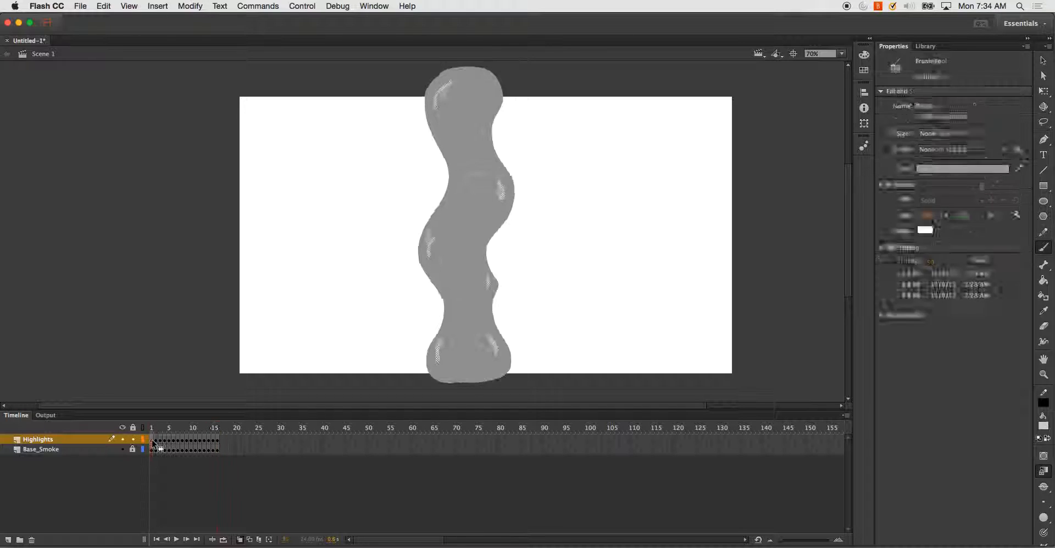
{"action": "right_click", "coordinate": [154, 444]}
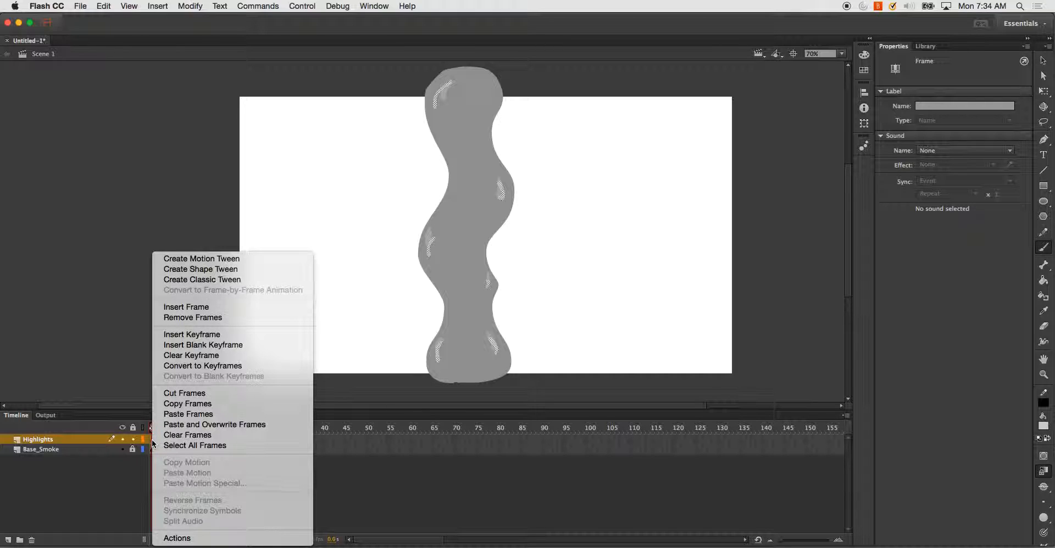
{"action": "left_click", "coordinate": [128, 392]}
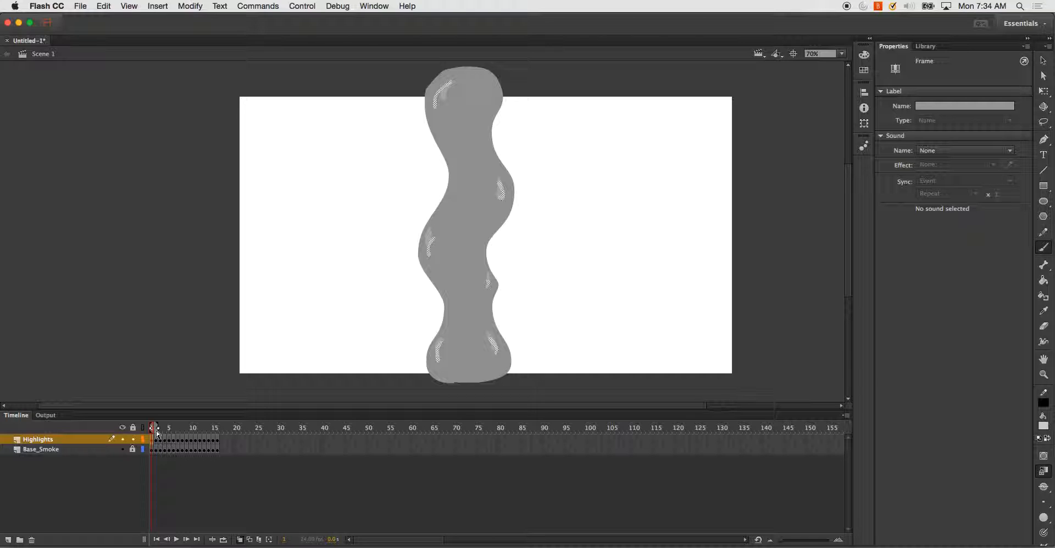
{"action": "left_click_drag", "start_coordinate": [157, 434], "coordinate": [215, 440]}
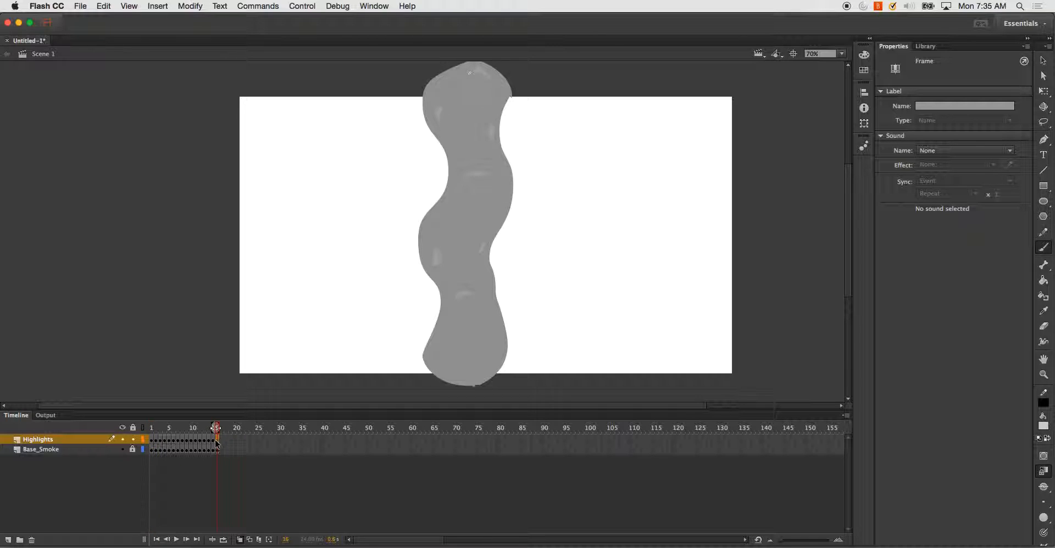
- Copy frame 1 of the Highlights layer and paste it onto frame 16
{"action": "left_click", "coordinate": [153, 441]}
{"action": "right_click", "coordinate": [153, 443]}
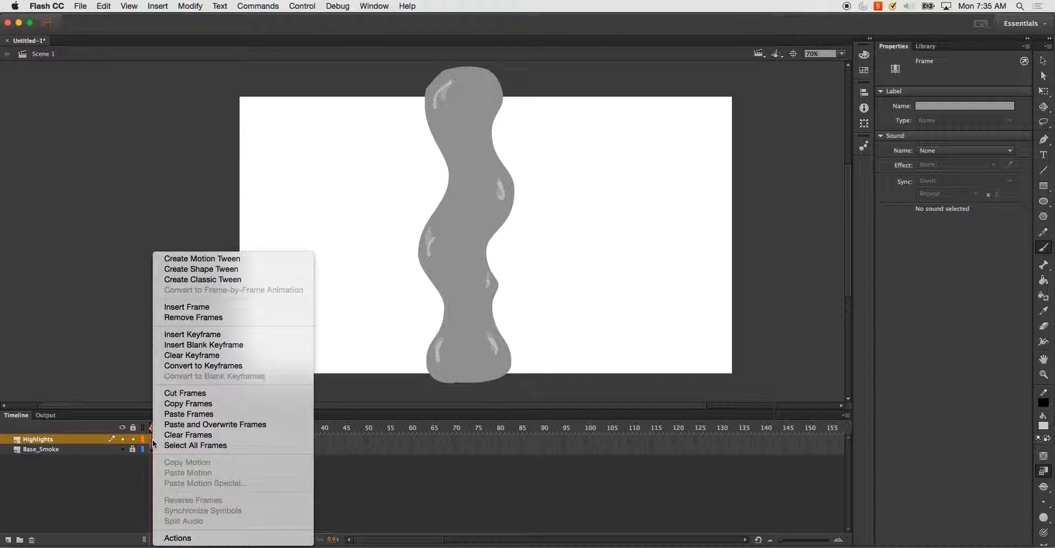
{"action": "left_click", "coordinate": [196, 405]}
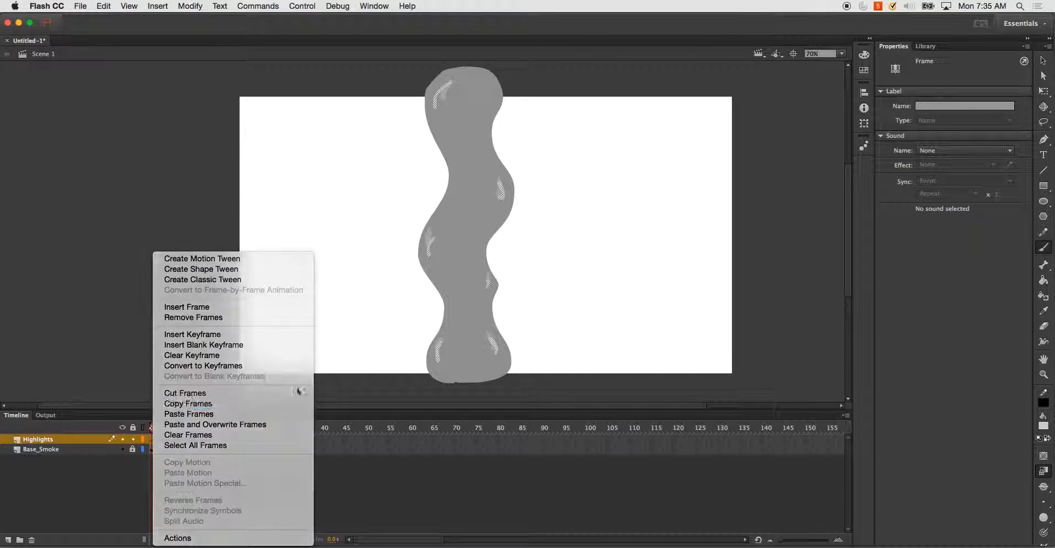
{"action": "left_click", "coordinate": [218, 440]}
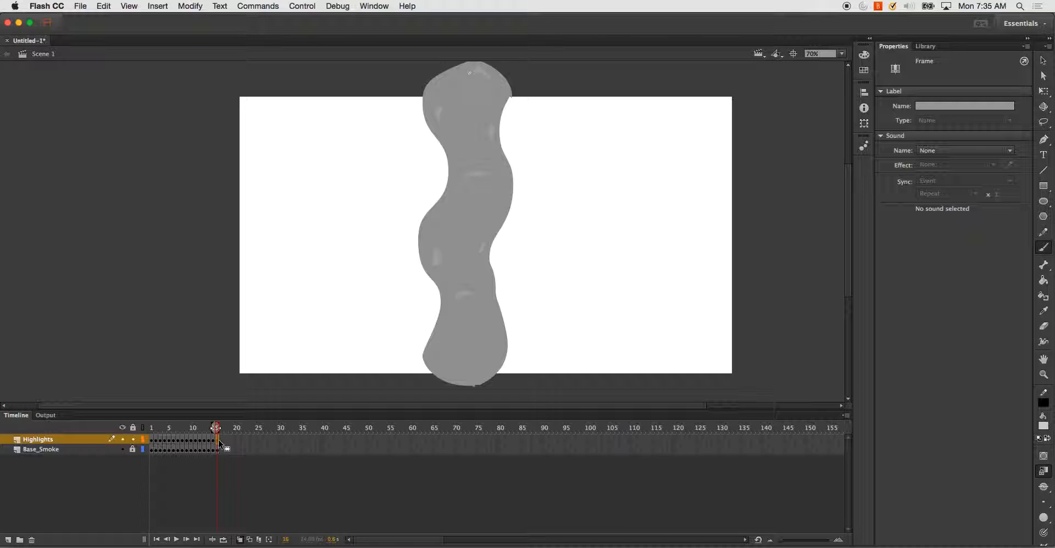
{"action": "right_click", "coordinate": [219, 439]}
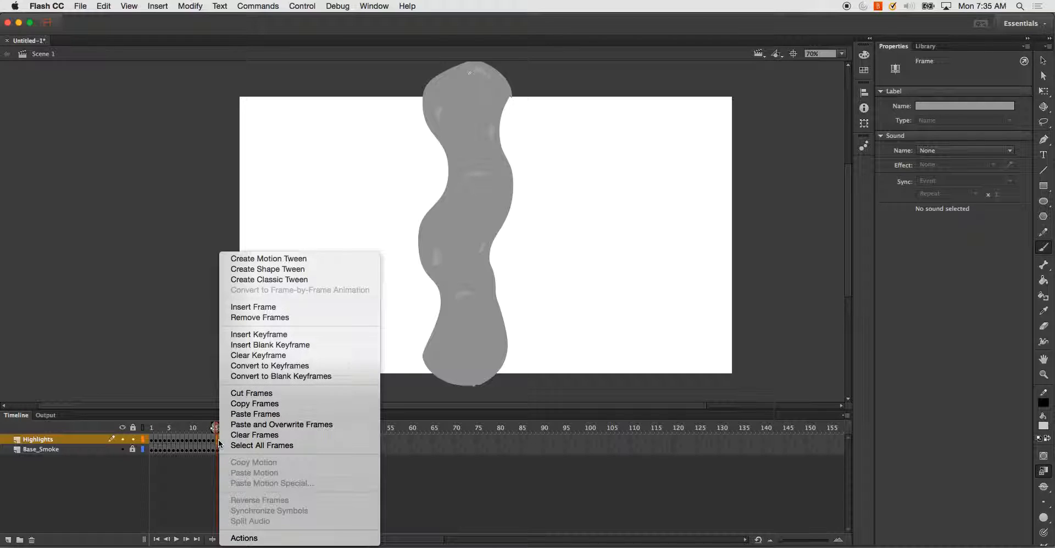
{"action": "left_click", "coordinate": [257, 413]}
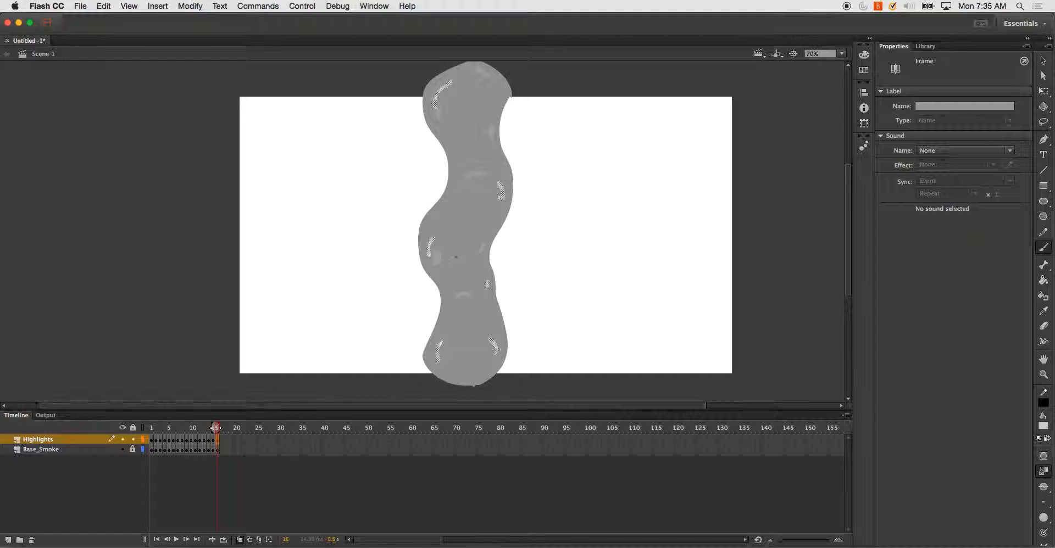
- Try to replace the pasted base highlights on frame 16 with slightly higher strokes, and undo the changes
{"action": "left_click", "coordinate": [437, 256]}
{"action": "left_click_drag", "start_coordinate": [442, 328], "coordinate": [437, 344]}
{"action": "key", "text": "e"}
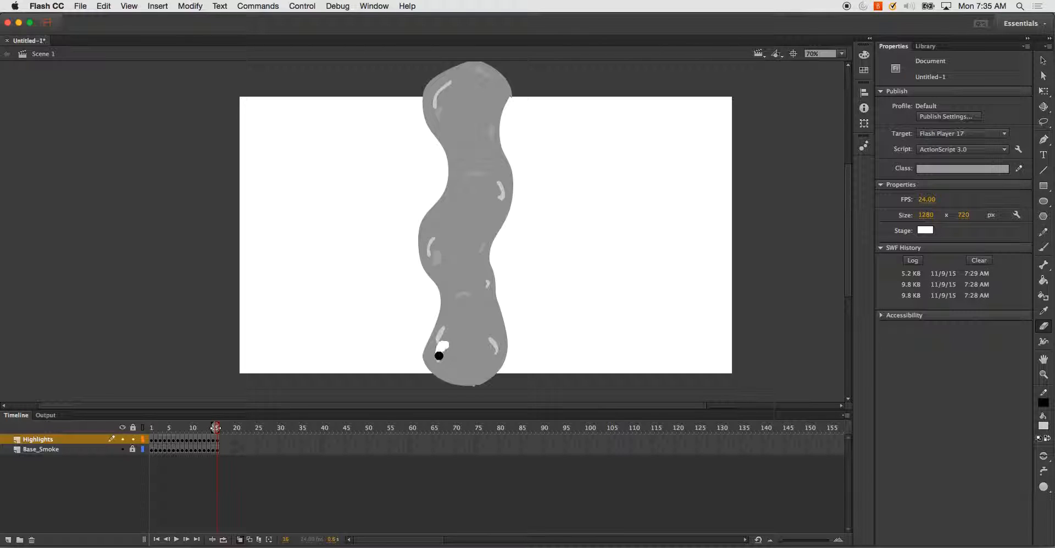
{"action": "left_click_drag", "start_coordinate": [437, 347], "coordinate": [445, 360]}
{"action": "key", "text": "b"}
{"action": "mouse_move", "coordinate": [489, 323]}
{"action": "left_mouse_down"}
{"action": "mouse_move", "coordinate": [494, 343]}
{"action": "mouse_move", "coordinate": [484, 341]}
{"action": "left_mouse_up"}
{"action": "key", "text": "super+z"}
{"action": "key", "text": "super+z"}
{"action": "key", "text": "super+z"}
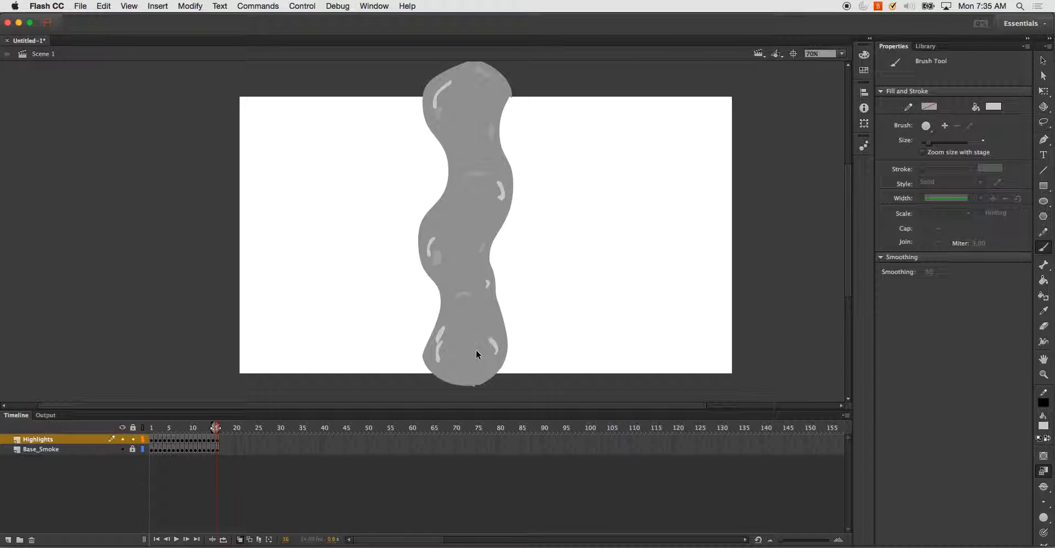
- Paint lower highlights on both sides of the column's base on frame 16 and erase the pasted ones above them
{"action": "mouse_move", "coordinate": [438, 370]}
{"action": "left_mouse_down"}
{"action": "mouse_move", "coordinate": [490, 373]}
{"action": "mouse_move", "coordinate": [494, 363]}
{"action": "mouse_move", "coordinate": [491, 371]}
{"action": "left_mouse_up"}
{"action": "key", "text": "e"}
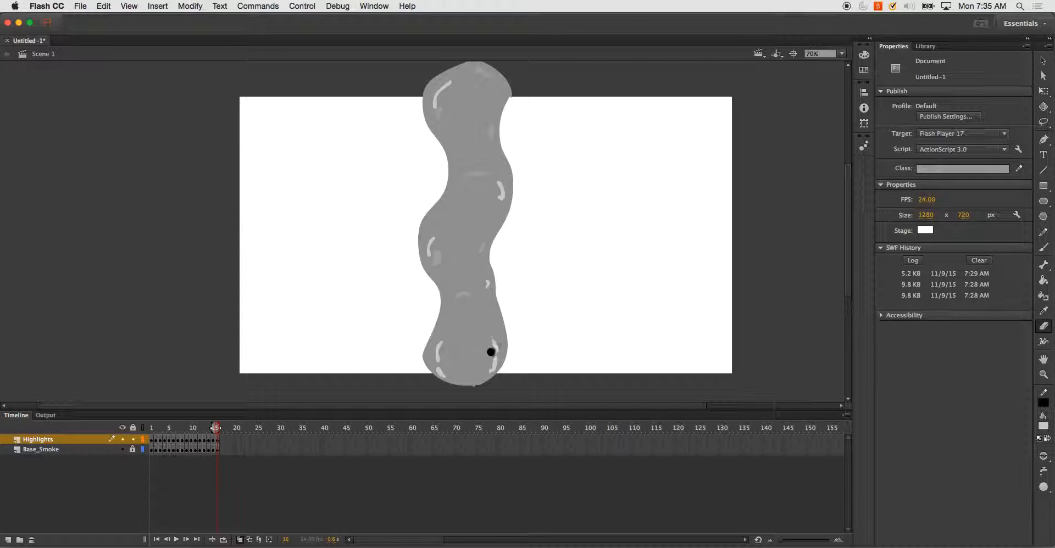
{"action": "left_click_drag", "start_coordinate": [445, 342], "coordinate": [436, 334]}
- Repaint frame 16's small right-side highlight slightly lower and erase the pasted one, undoing a stray change
{"action": "key", "text": "b"}
{"action": "left_click_drag", "start_coordinate": [488, 294], "coordinate": [468, 316]}
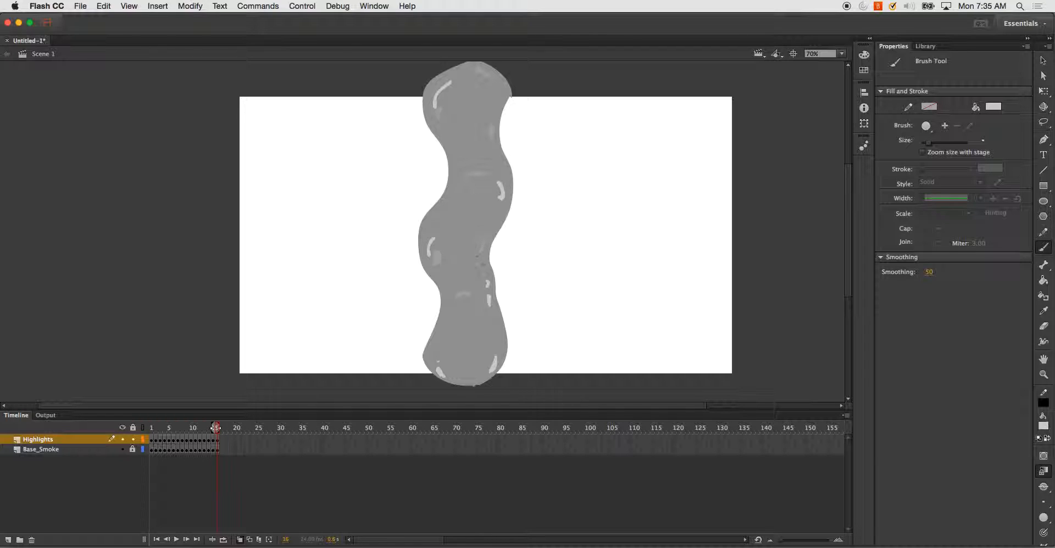
{"action": "key", "text": "e"}
{"action": "left_click_drag", "start_coordinate": [485, 296], "coordinate": [489, 304]}
{"action": "key", "text": "super+z"}
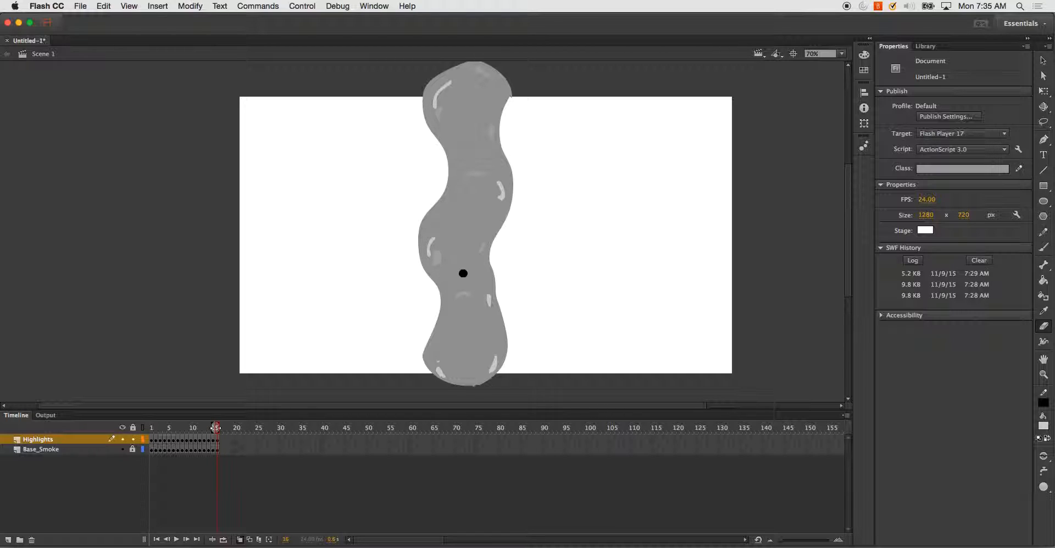
- Replace frame 16's pasted middle-left and upper-right highlights with new strokes placed slightly lower
{"action": "key", "text": "b"}
{"action": "left_click_drag", "start_coordinate": [433, 267], "coordinate": [433, 242]}
{"action": "key", "text": "e"}
{"action": "key", "text": "b"}
{"action": "mouse_move", "coordinate": [498, 215]}
{"action": "left_mouse_down"}
{"action": "mouse_move", "coordinate": [495, 181]}
{"action": "mouse_move", "coordinate": [473, 177]}
{"action": "left_mouse_up"}
{"action": "key", "text": "e"}
- Replace frame 16's pasted top-left highlight with a lower one, and paint highlights at the column's top and lower centre
{"action": "key", "text": "b"}
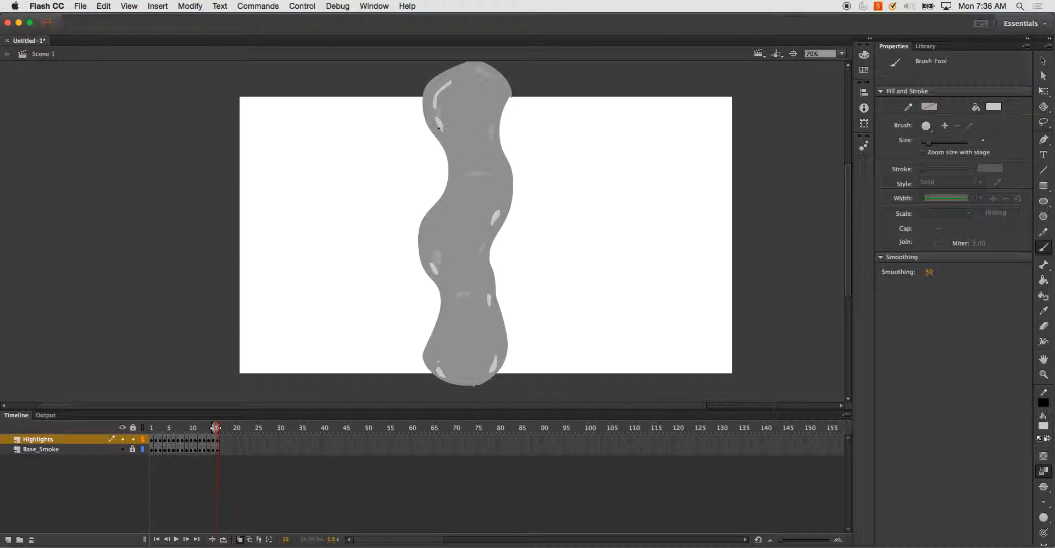
{"action": "key", "text": "e"}
{"action": "mouse_move", "coordinate": [438, 106]}
{"action": "left_mouse_down"}
{"action": "mouse_move", "coordinate": [439, 92]}
{"action": "mouse_move", "coordinate": [440, 110]}
{"action": "left_mouse_up"}
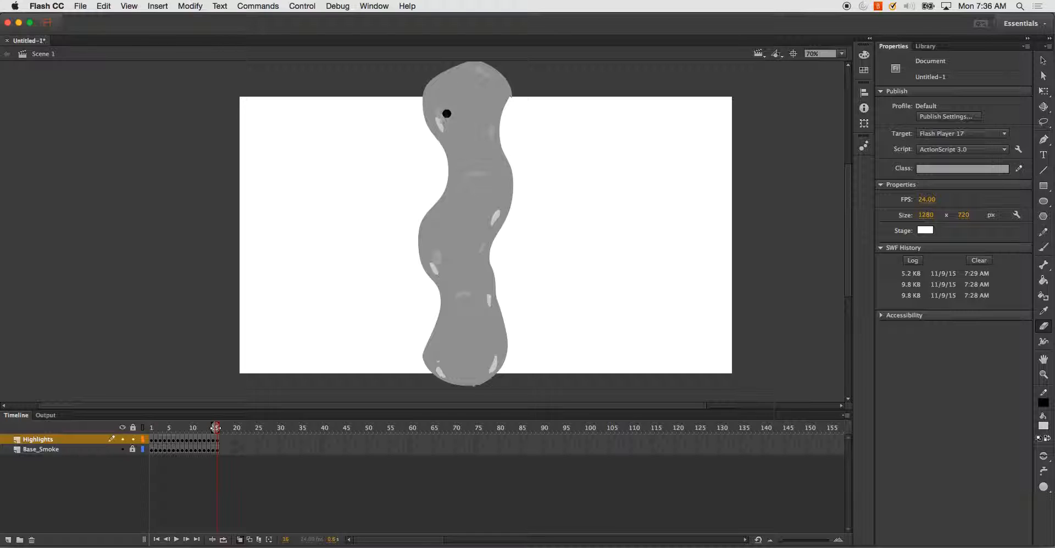
{"action": "key", "text": "b"}
{"action": "left_click_drag", "start_coordinate": [467, 71], "coordinate": [466, 75]}
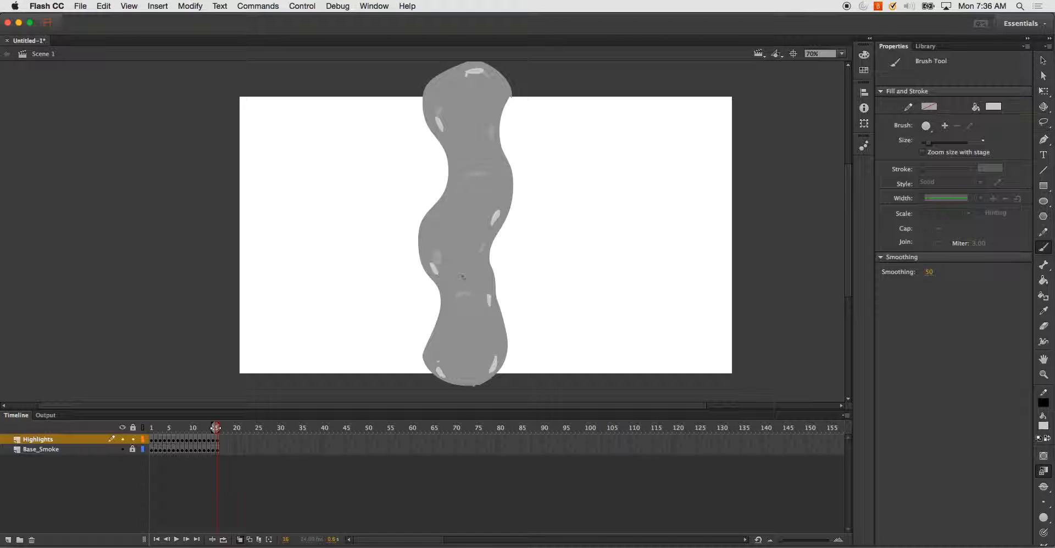
{"action": "left_click_drag", "start_coordinate": [457, 277], "coordinate": [466, 274]}
- Paint a central highlight that rises up the column through frames 1 to 6, and preview the movie
{"action": "left_click", "coordinate": [152, 440]}
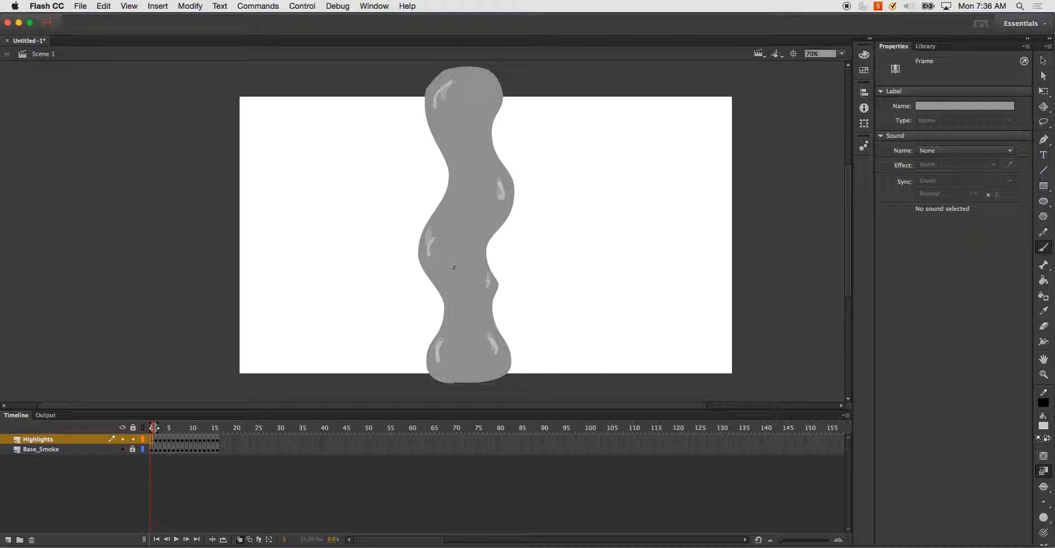
{"action": "left_click_drag", "start_coordinate": [456, 251], "coordinate": [455, 246]}
{"action": "key", "text": "."}
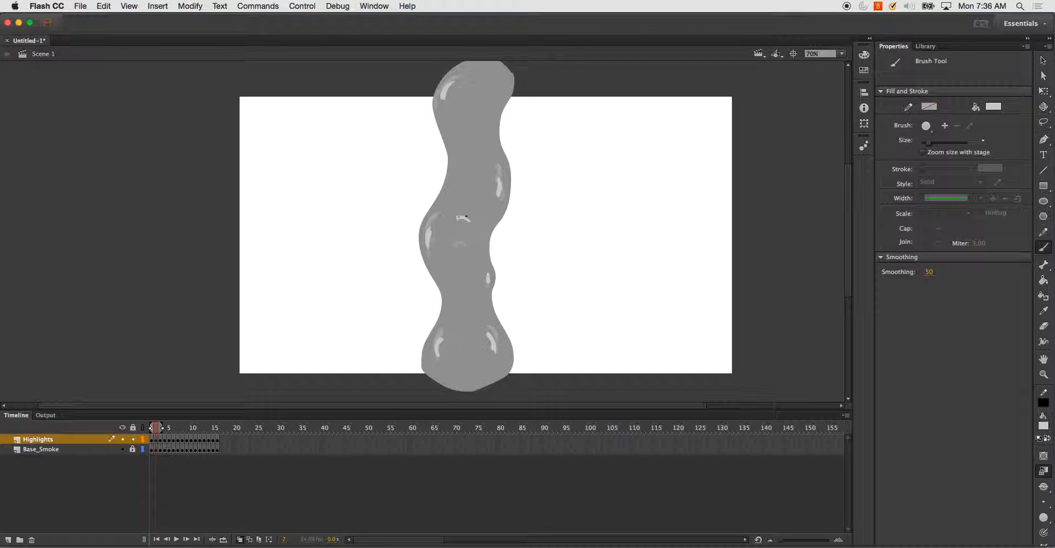
{"action": "key", "text": "."}
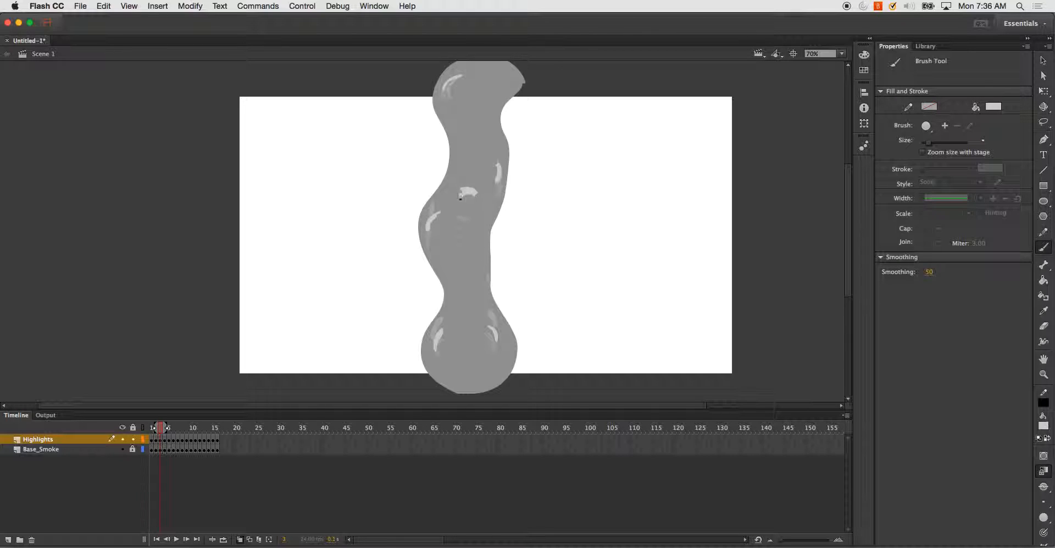
{"action": "key", "text": "."}
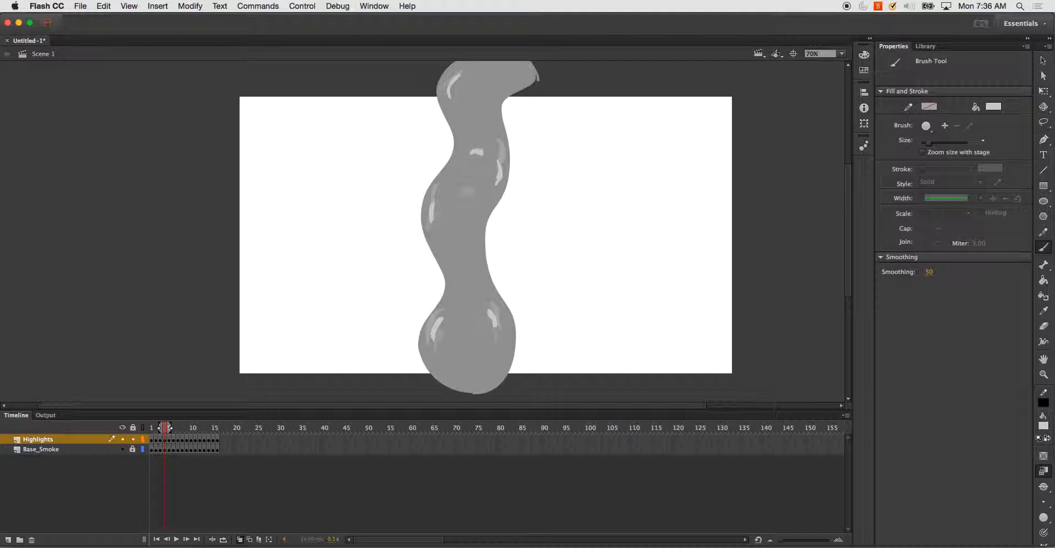
{"action": "key", "text": "."}
{"action": "key", "text": "."}
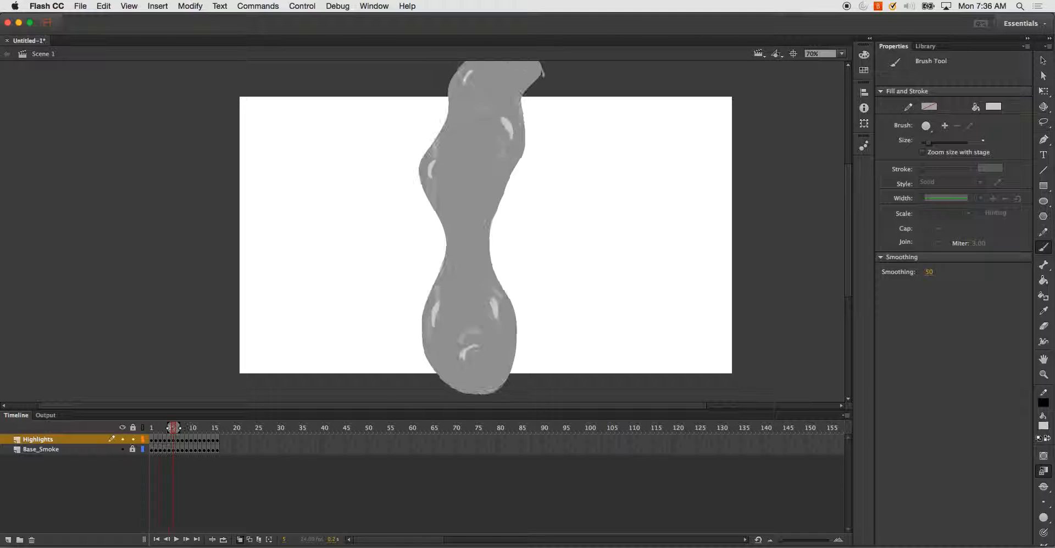
{"action": "key", "text": "super+Return"}
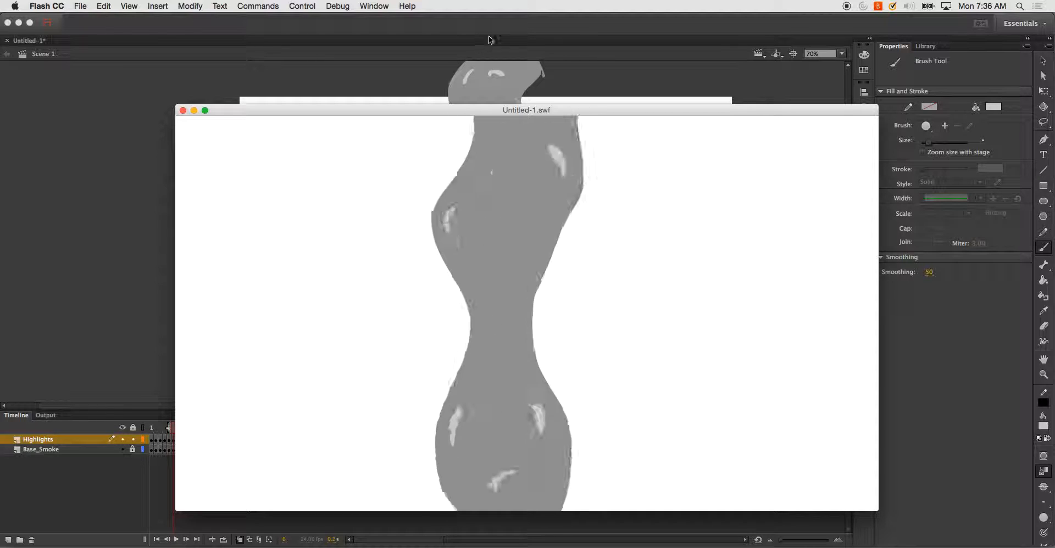
{"action": "left_click", "coordinate": [183, 110]}
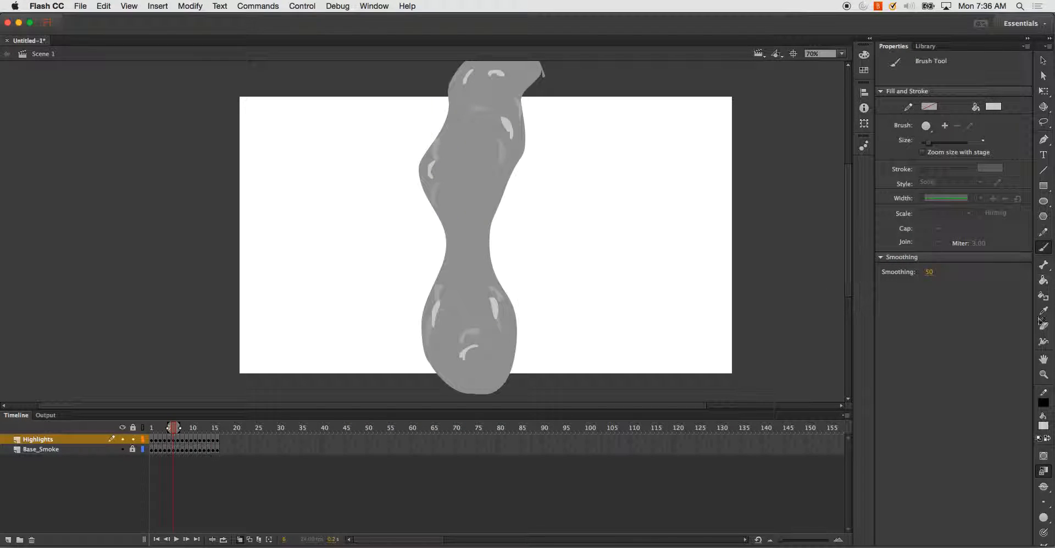
- Try a dark fill colour with a brush stroke at the column's base on frame 6, and undo the stroke
{"action": "left_click", "coordinate": [1044, 427]}
{"action": "left_click", "coordinate": [1046, 429]}
{"action": "left_click", "coordinate": [1044, 426]}
{"action": "left_click", "coordinate": [886, 329]}
{"action": "left_click_drag", "start_coordinate": [490, 355], "coordinate": [470, 371]}
{"action": "key", "text": "ctrl+z"}
- Change the brush fill to a grey swatch, test it with a stroke at frame 6's base and undo the stroke
{"action": "left_click", "coordinate": [1043, 428]}
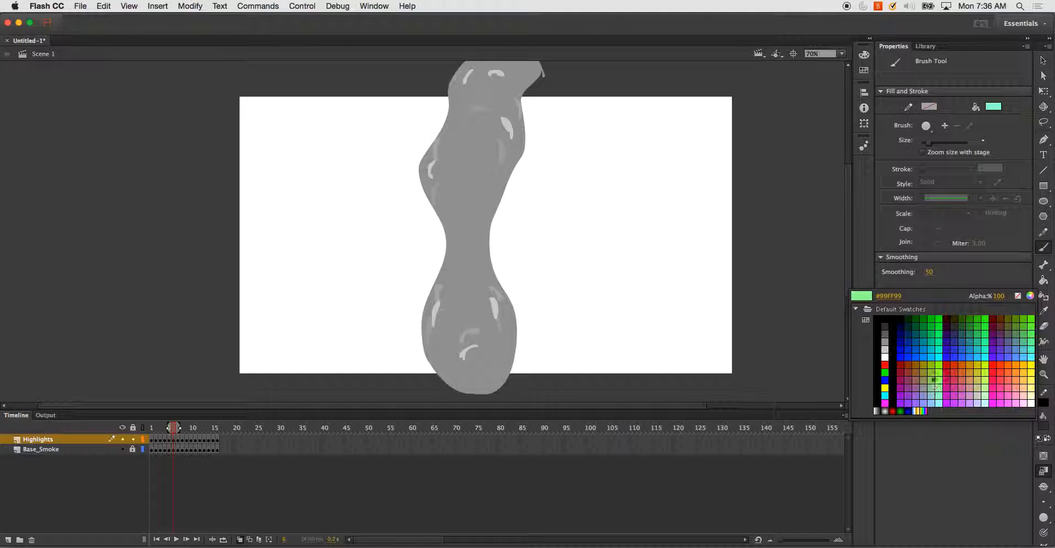
{"action": "left_click", "coordinate": [885, 342]}
{"action": "left_click_drag", "start_coordinate": [490, 355], "coordinate": [476, 365]}
{"action": "key", "text": "ctrl+z"}
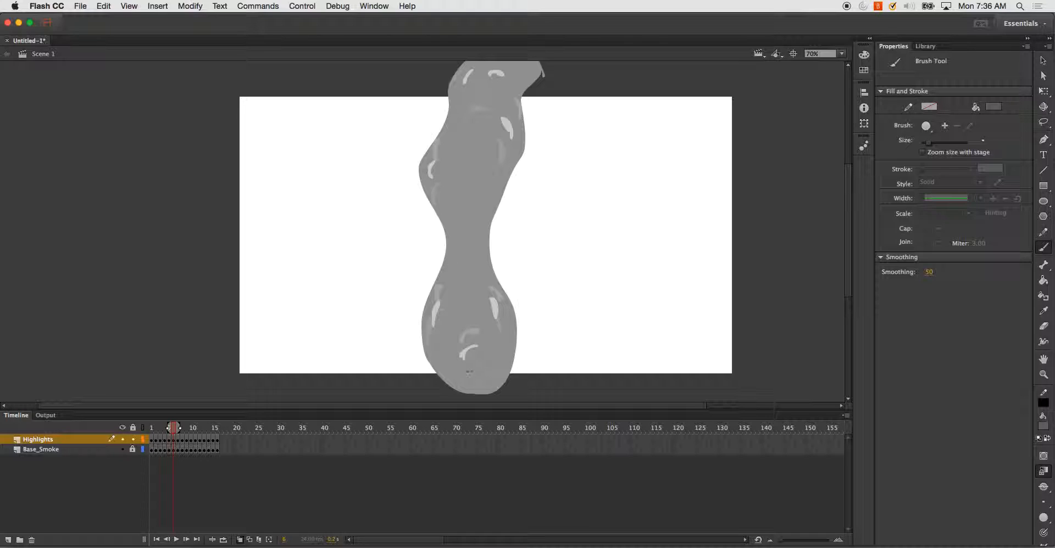
- Try dark grey shadow strokes beside the highlights on frame 6 of the Highlights layer, and undo them all
{"action": "left_click_drag", "start_coordinate": [491, 364], "coordinate": [468, 380]}
{"action": "left_click_drag", "start_coordinate": [453, 302], "coordinate": [456, 321]}
{"action": "left_click_drag", "start_coordinate": [446, 163], "coordinate": [445, 179]}
{"action": "left_click_drag", "start_coordinate": [490, 128], "coordinate": [493, 144]}
{"action": "left_click_drag", "start_coordinate": [498, 81], "coordinate": [484, 86]}
{"action": "left_click_drag", "start_coordinate": [481, 304], "coordinate": [478, 320]}
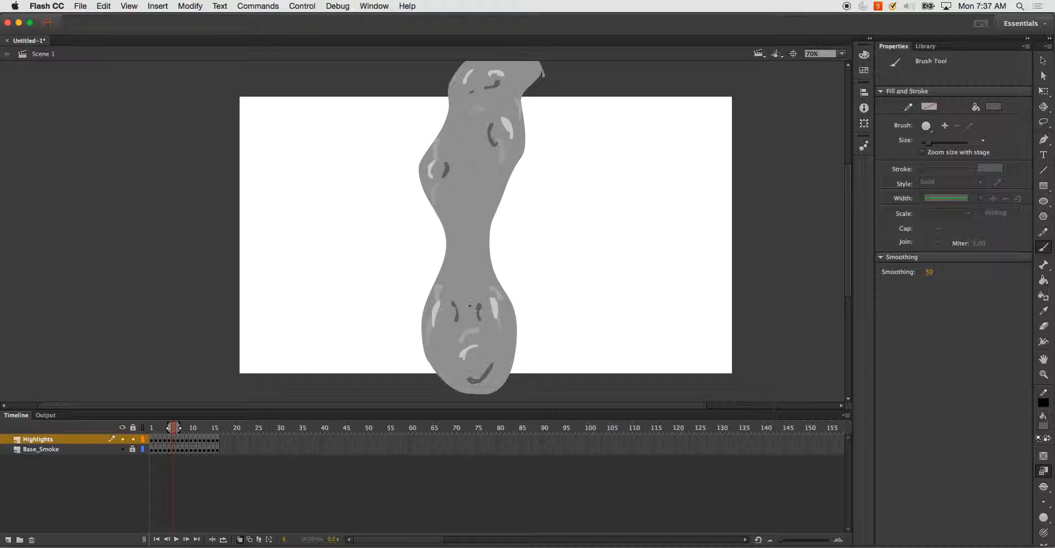
{"action": "key", "text": "super+z"}
{"action": "key", "text": "super+z"}
{"action": "key", "text": "super+z"}
{"action": "key", "text": "super+z"}
{"action": "key", "text": "super+z"}
{"action": "key", "text": "super+z"}
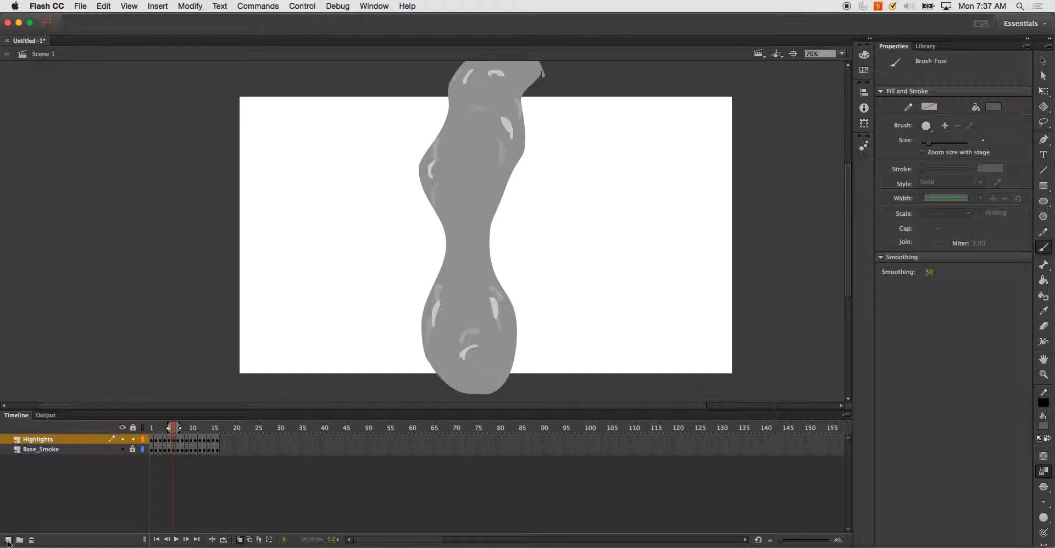
- Add a new layer above Highlights and name it Shadows
{"action": "left_click", "coordinate": [31, 472]}
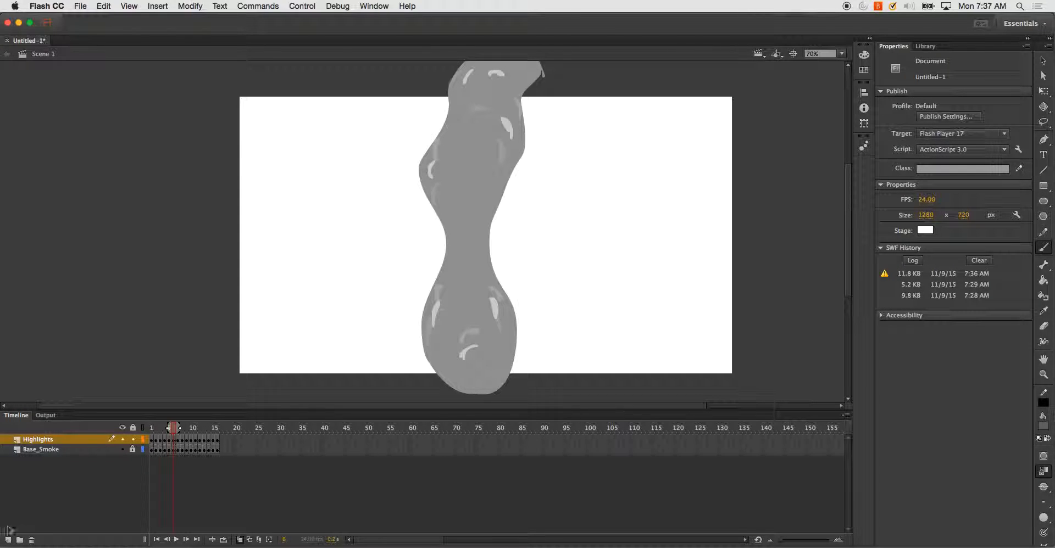
{"action": "left_click", "coordinate": [7, 543]}
{"action": "double_click", "coordinate": [40, 439]}
{"action": "type", "text": "Sh"}
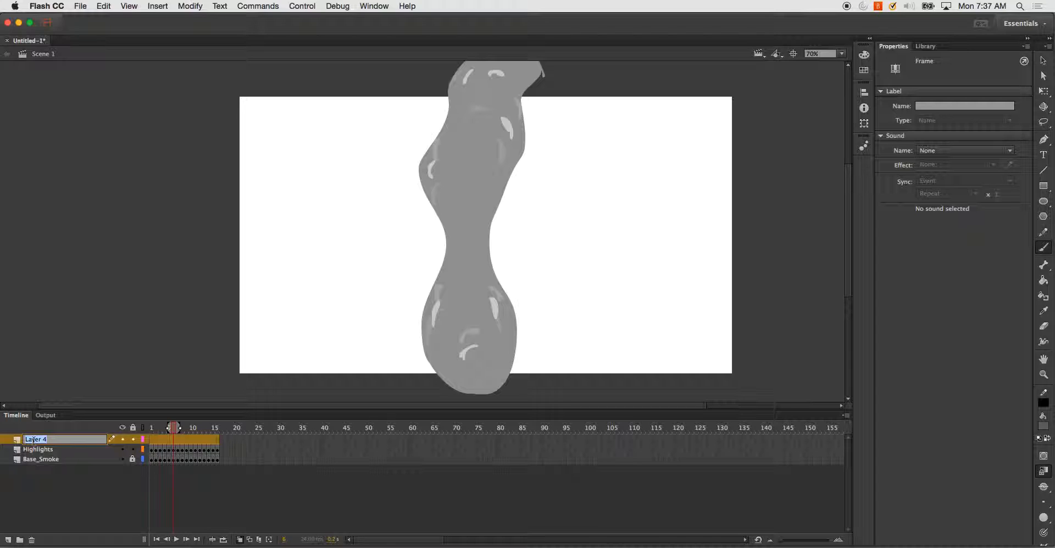
{"action": "type", "text": "adows"}
{"action": "key", "text": "Return"}
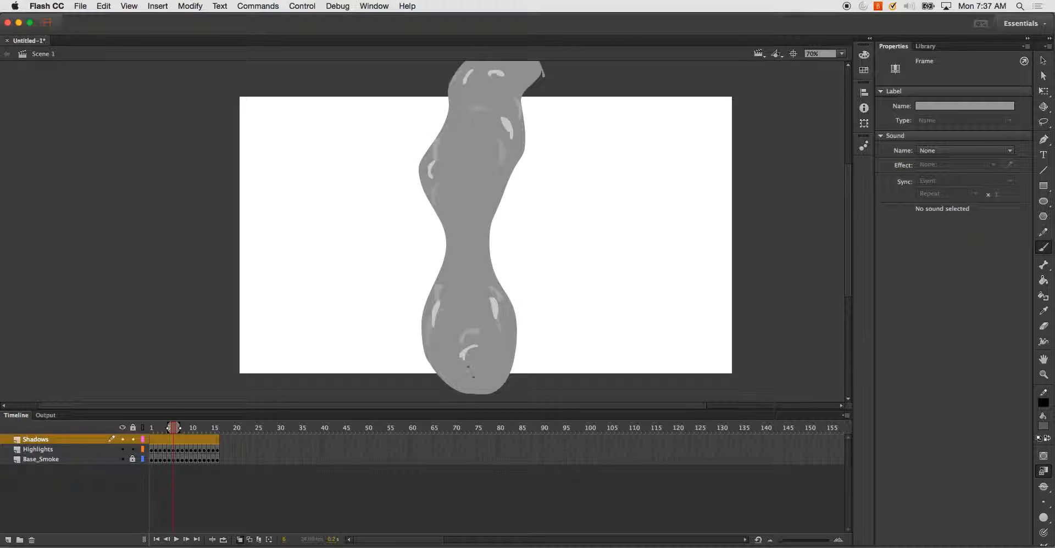
- Paint dark grey curved shadows on the inner side of each highlight on frame 1 of the Shadows layer
{"action": "left_click", "coordinate": [152, 428]}
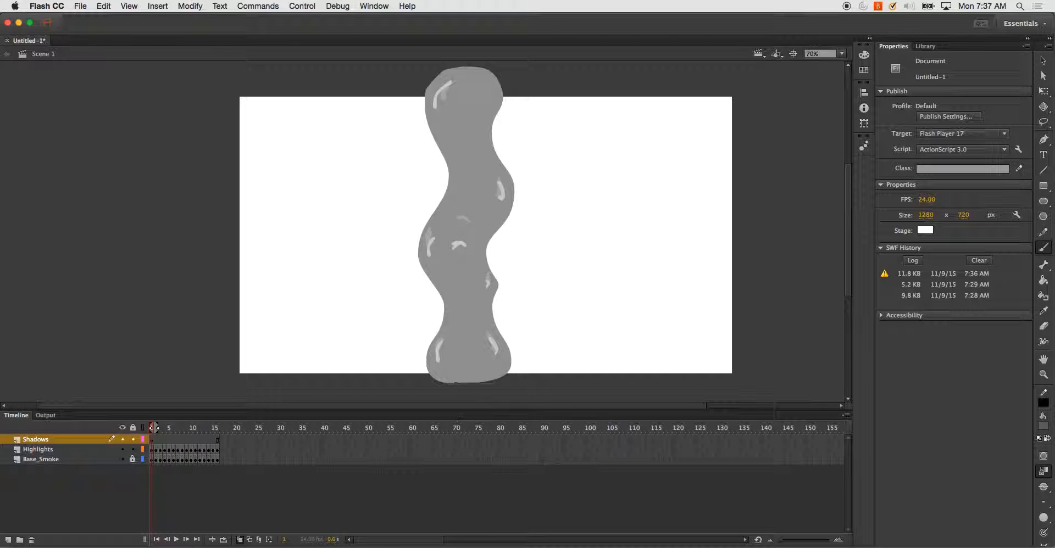
{"action": "mouse_move", "coordinate": [448, 364]}
{"action": "left_mouse_down"}
{"action": "mouse_move", "coordinate": [449, 343]}
{"action": "mouse_move", "coordinate": [482, 362]}
{"action": "left_mouse_up"}
{"action": "left_click_drag", "start_coordinate": [477, 279], "coordinate": [439, 237]}
{"action": "left_click_drag", "start_coordinate": [488, 180], "coordinate": [489, 199]}
{"action": "left_click_drag", "start_coordinate": [455, 88], "coordinate": [444, 110]}
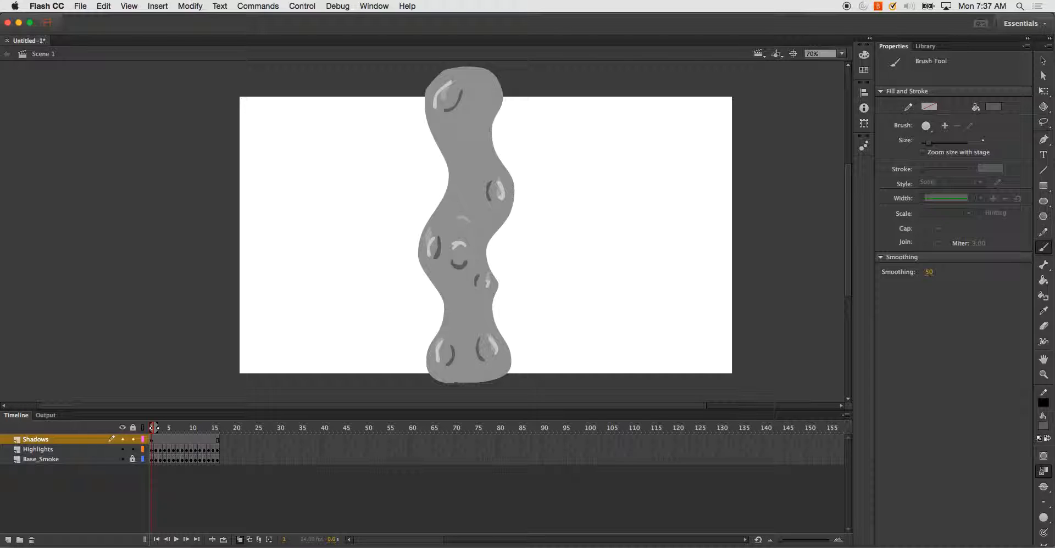
- Add a blank keyframe at frame 2 of Shadows and paint dark strokes beside its highlights from base to top
{"action": "key", "text": "period"}
{"action": "mouse_move", "coordinate": [453, 342]}
{"action": "left_mouse_down"}
{"action": "mouse_move", "coordinate": [449, 359]}
{"action": "mouse_move", "coordinate": [478, 355]}
{"action": "left_mouse_up"}
{"action": "key", "text": "super+z"}
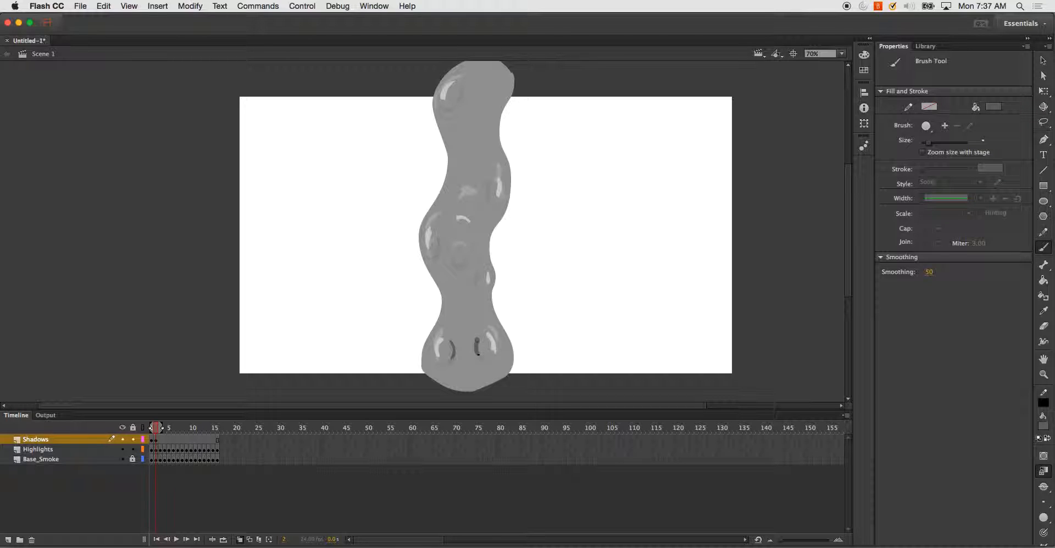
{"action": "left_click_drag", "start_coordinate": [479, 272], "coordinate": [477, 282]}
{"action": "mouse_move", "coordinate": [440, 232]}
{"action": "left_mouse_down"}
{"action": "mouse_move", "coordinate": [444, 247]}
{"action": "mouse_move", "coordinate": [459, 239]}
{"action": "left_mouse_up"}
{"action": "left_click_drag", "start_coordinate": [487, 186], "coordinate": [484, 199]}
{"action": "left_click_drag", "start_coordinate": [448, 103], "coordinate": [464, 96]}
- Add a blank keyframe at frame 3 of Shadows and paint shadows beside the central, side and base highlights
{"action": "key", "text": "period"}
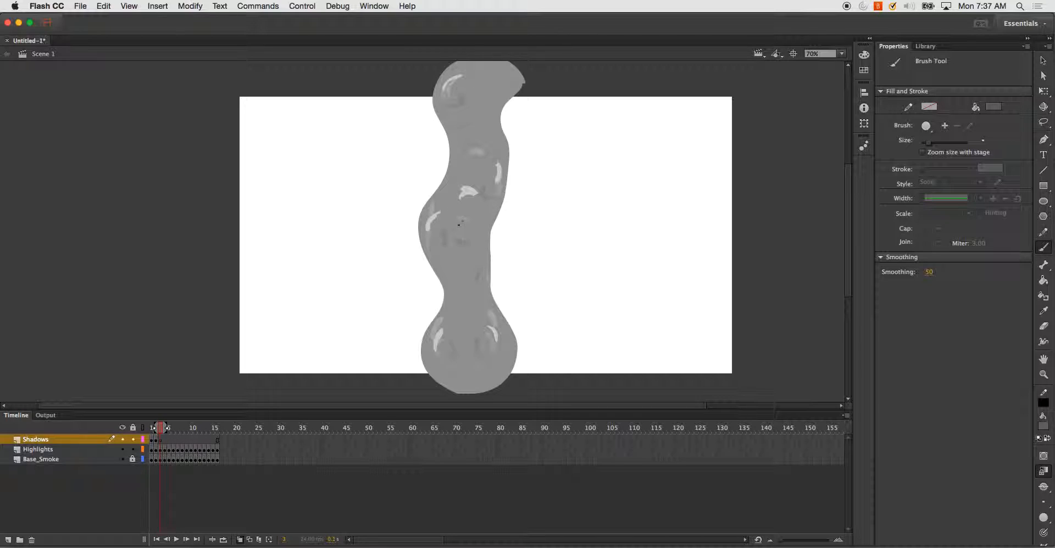
{"action": "left_click_drag", "start_coordinate": [457, 215], "coordinate": [471, 215]}
{"action": "left_click_drag", "start_coordinate": [488, 164], "coordinate": [485, 180]}
{"action": "left_click_drag", "start_coordinate": [443, 222], "coordinate": [438, 235]}
{"action": "mouse_move", "coordinate": [456, 334]}
{"action": "left_mouse_down"}
{"action": "mouse_move", "coordinate": [446, 354]}
{"action": "mouse_move", "coordinate": [454, 328]}
{"action": "mouse_move", "coordinate": [478, 330]}
{"action": "left_mouse_up"}
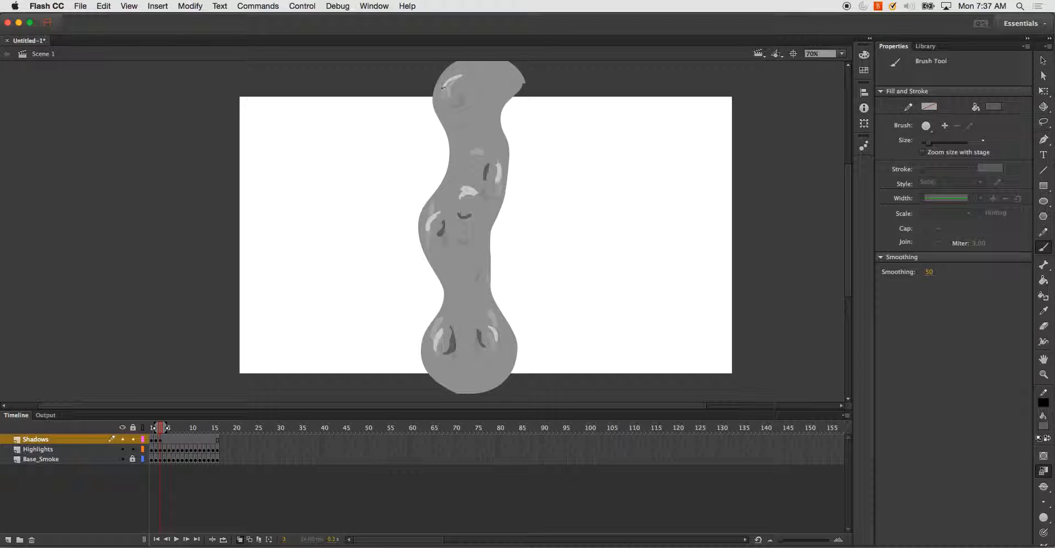
- Add a blank keyframe at frame 4 of Shadows and paint shadows beside the top, middle and base highlights
{"action": "key", "text": "."}
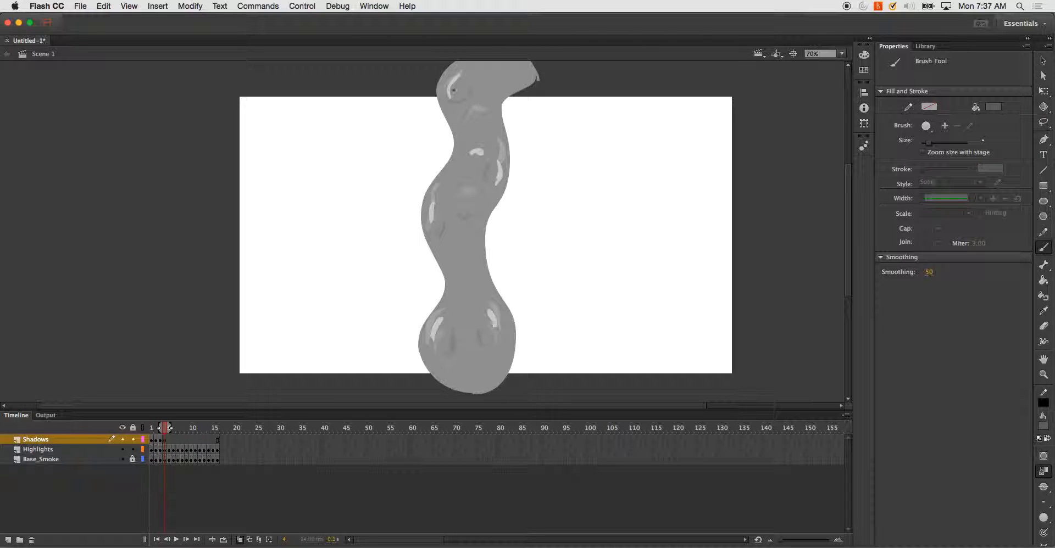
{"action": "left_click_drag", "start_coordinate": [463, 103], "coordinate": [452, 88]}
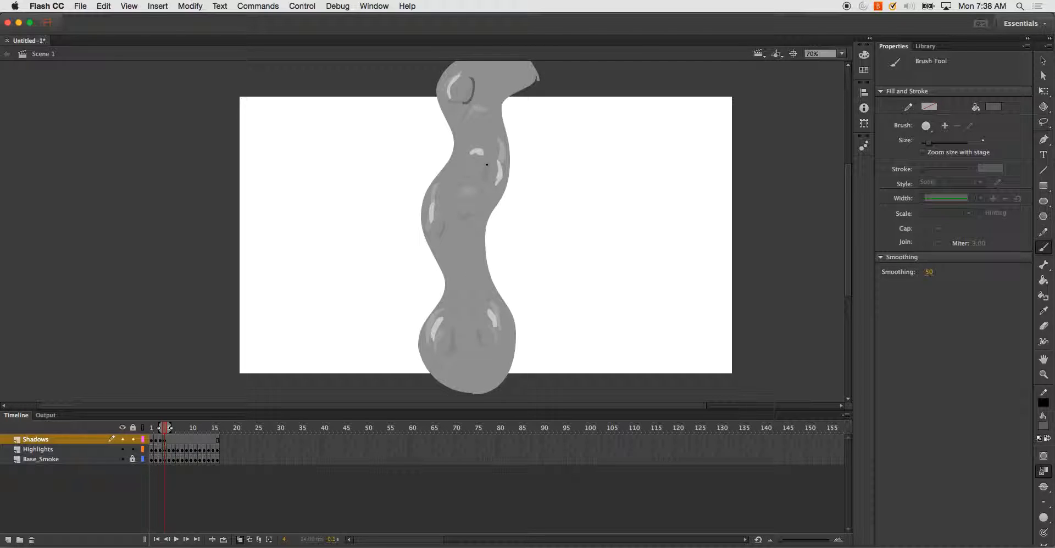
{"action": "mouse_move", "coordinate": [468, 166]}
{"action": "left_mouse_down"}
{"action": "mouse_move", "coordinate": [483, 163]}
{"action": "mouse_move", "coordinate": [488, 191]}
{"action": "mouse_move", "coordinate": [442, 228]}
{"action": "left_mouse_up"}
{"action": "mouse_move", "coordinate": [442, 349]}
{"action": "left_mouse_down"}
{"action": "mouse_move", "coordinate": [446, 324]}
{"action": "mouse_move", "coordinate": [488, 332]}
{"action": "left_mouse_up"}
- Add a blank keyframe at frame 5 of Shadows, paint shadows beside its highlights, and compare it with the neighbouring frames
{"action": "key", "text": "F7"}
{"action": "left_click_drag", "start_coordinate": [445, 185], "coordinate": [445, 208]}
{"action": "left_click_drag", "start_coordinate": [486, 145], "coordinate": [486, 164]}
{"action": "left_click_drag", "start_coordinate": [470, 119], "coordinate": [486, 122]}
{"action": "left_click_drag", "start_coordinate": [467, 73], "coordinate": [461, 95]}
{"action": "mouse_move", "coordinate": [438, 347]}
{"action": "left_mouse_down"}
{"action": "mouse_move", "coordinate": [447, 319]}
{"action": "mouse_move", "coordinate": [482, 337]}
{"action": "left_mouse_up"}
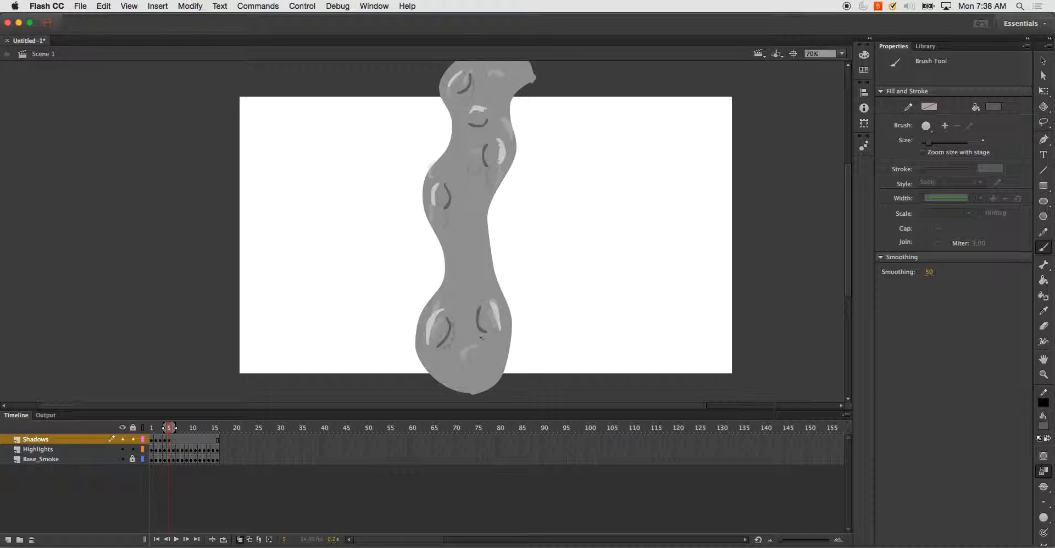
{"action": "key", "text": "comma"}
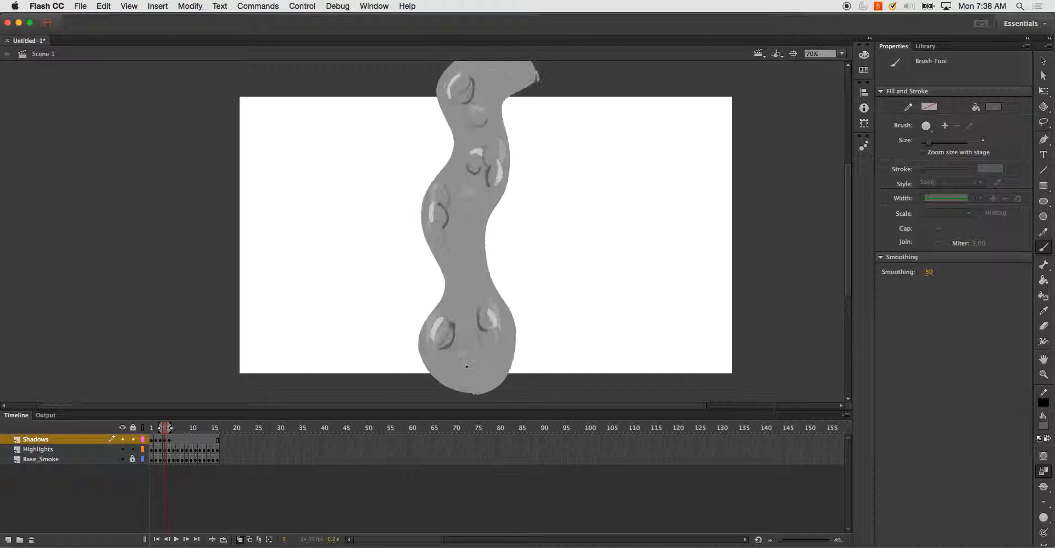
{"action": "key", "text": "period"}
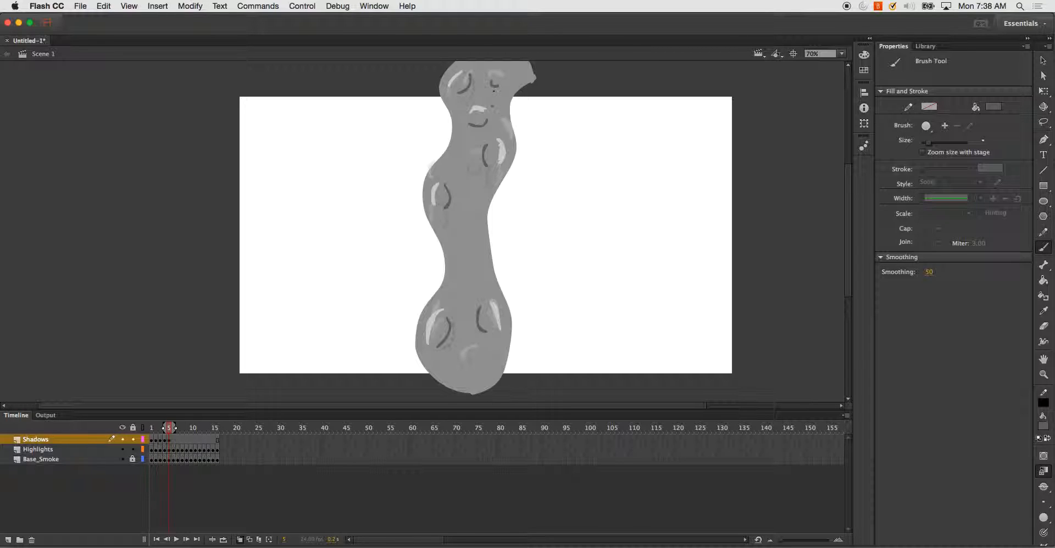
{"action": "key", "text": "period"}
{"action": "key", "text": "comma"}
{"action": "key", "text": "period"}
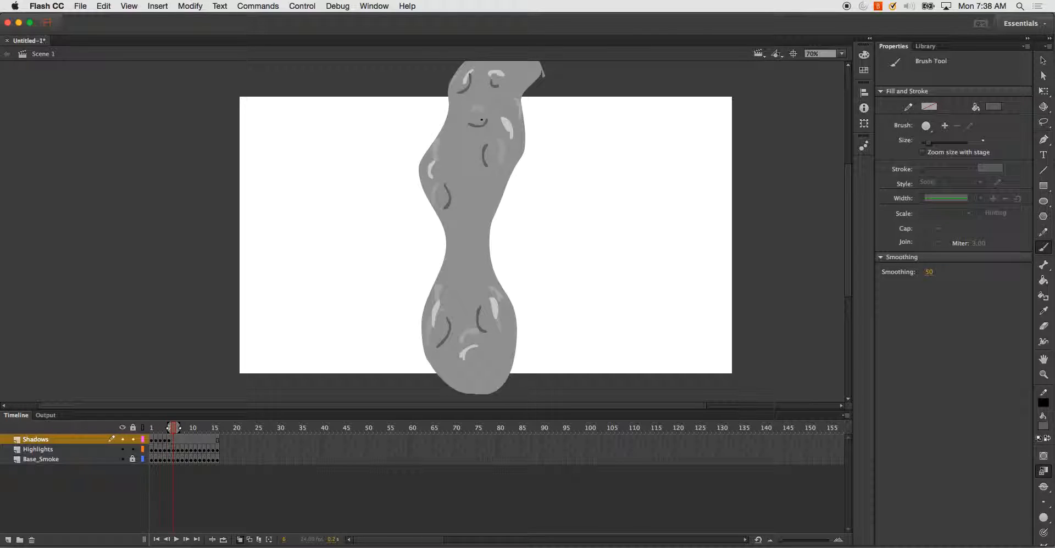
- Add a blank keyframe at frame 6 of Shadows and paint shadows at the base, both sides and top of the column
{"action": "key", "text": "F7"}
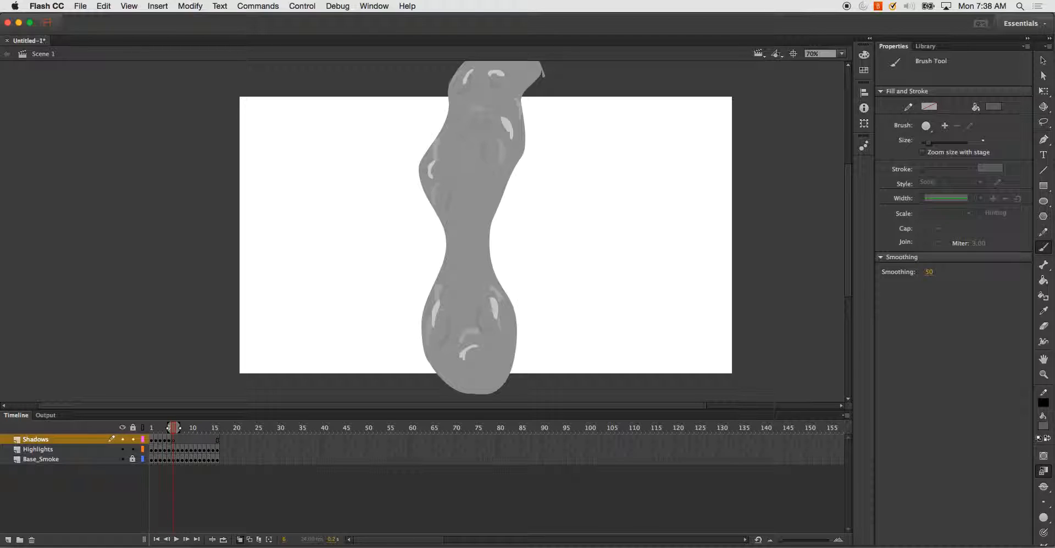
{"action": "left_click_drag", "start_coordinate": [470, 370], "coordinate": [483, 365]}
{"action": "mouse_move", "coordinate": [445, 327]}
{"action": "left_mouse_down"}
{"action": "mouse_move", "coordinate": [445, 306]}
{"action": "mouse_move", "coordinate": [479, 303]}
{"action": "left_mouse_up"}
{"action": "left_click_drag", "start_coordinate": [438, 180], "coordinate": [441, 168]}
{"action": "left_click_drag", "start_coordinate": [492, 128], "coordinate": [498, 143]}
{"action": "left_click_drag", "start_coordinate": [471, 91], "coordinate": [473, 76]}
- Add a blank keyframe at frame 7 of Shadows and paint shadows beside the two upper and the lower highlights
{"action": "key", "text": "."}
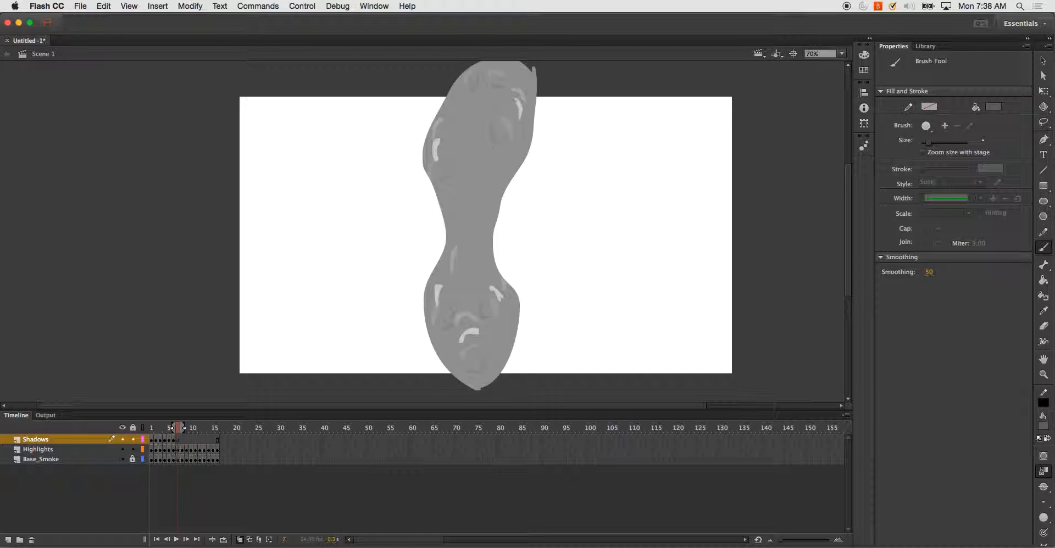
{"action": "left_click_drag", "start_coordinate": [451, 161], "coordinate": [448, 136]}
{"action": "left_click_drag", "start_coordinate": [506, 105], "coordinate": [507, 125]}
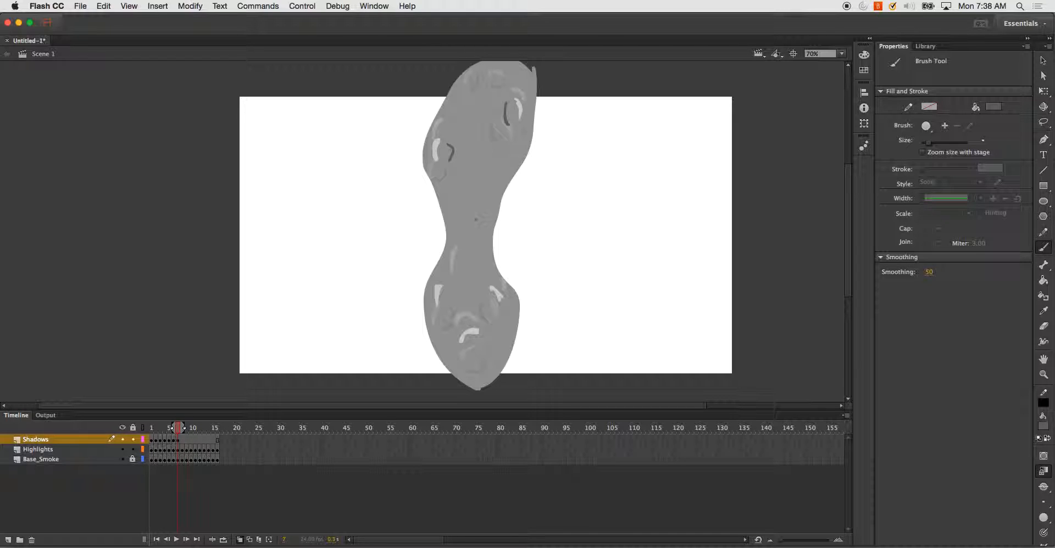
{"action": "mouse_move", "coordinate": [448, 306]}
{"action": "left_mouse_down"}
{"action": "mouse_move", "coordinate": [449, 283]}
{"action": "mouse_move", "coordinate": [492, 302]}
{"action": "left_mouse_up"}
- Add blank keyframes at frames 8 and 9 of Shadows and paint shadows beside the highlights on both frames
{"action": "key", "text": "."}
{"action": "left_click_drag", "start_coordinate": [458, 335], "coordinate": [473, 333]}
{"action": "left_click_drag", "start_coordinate": [462, 247], "coordinate": [463, 273]}
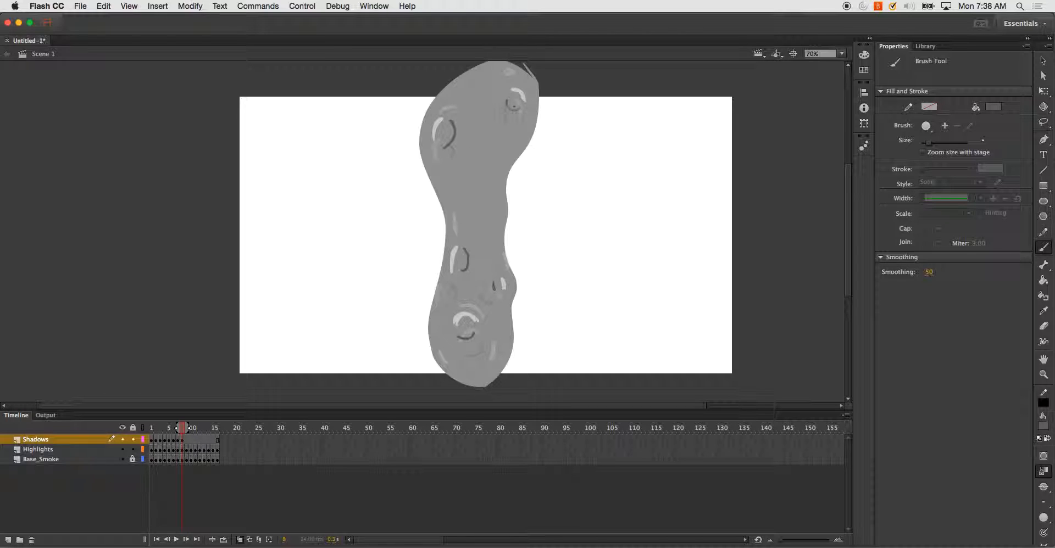
{"action": "key", "text": "."}
{"action": "left_click_drag", "start_coordinate": [440, 122], "coordinate": [457, 120]}
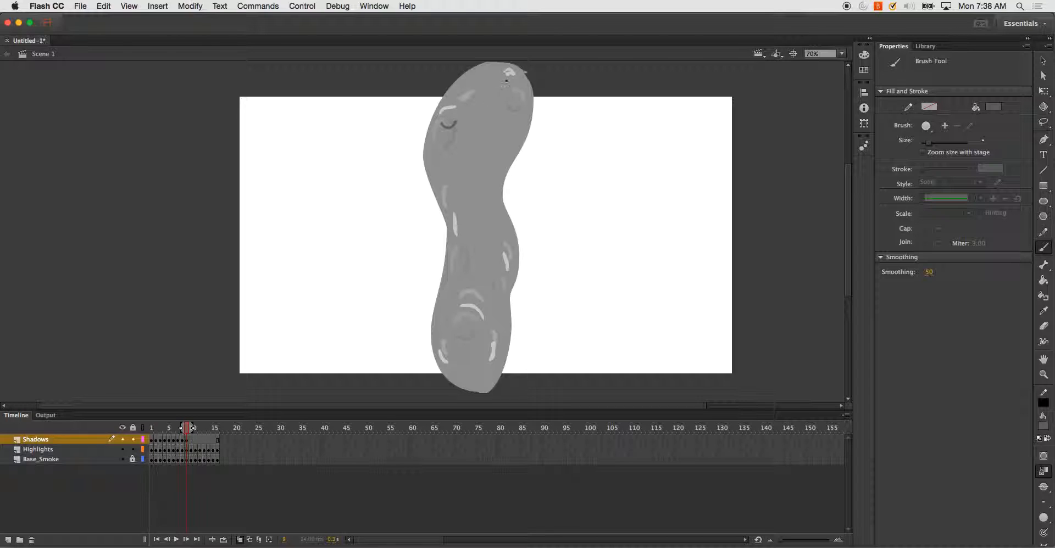
{"action": "mouse_move", "coordinate": [462, 214]}
{"action": "left_mouse_down"}
{"action": "mouse_move", "coordinate": [463, 235]}
{"action": "mouse_move", "coordinate": [500, 276]}
{"action": "left_mouse_up"}
{"action": "mouse_move", "coordinate": [456, 325]}
{"action": "left_mouse_down"}
{"action": "mouse_move", "coordinate": [476, 312]}
{"action": "mouse_move", "coordinate": [482, 362]}
{"action": "left_mouse_up"}
- Add a blank keyframe at frame 10 of Shadows and paint a curved shadow beside each highlight down the column
{"action": "key", "text": "."}
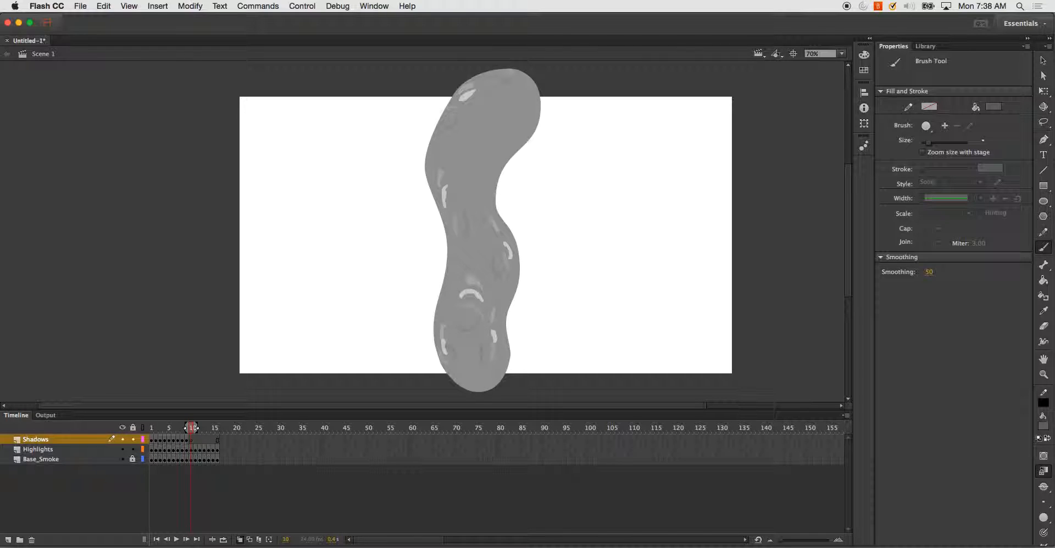
{"action": "left_click_drag", "start_coordinate": [462, 104], "coordinate": [479, 102]}
{"action": "left_click_drag", "start_coordinate": [455, 185], "coordinate": [455, 207]}
{"action": "left_click_drag", "start_coordinate": [499, 250], "coordinate": [503, 267]}
{"action": "left_click_drag", "start_coordinate": [464, 308], "coordinate": [485, 312]}
{"action": "left_click_drag", "start_coordinate": [453, 340], "coordinate": [454, 355]}
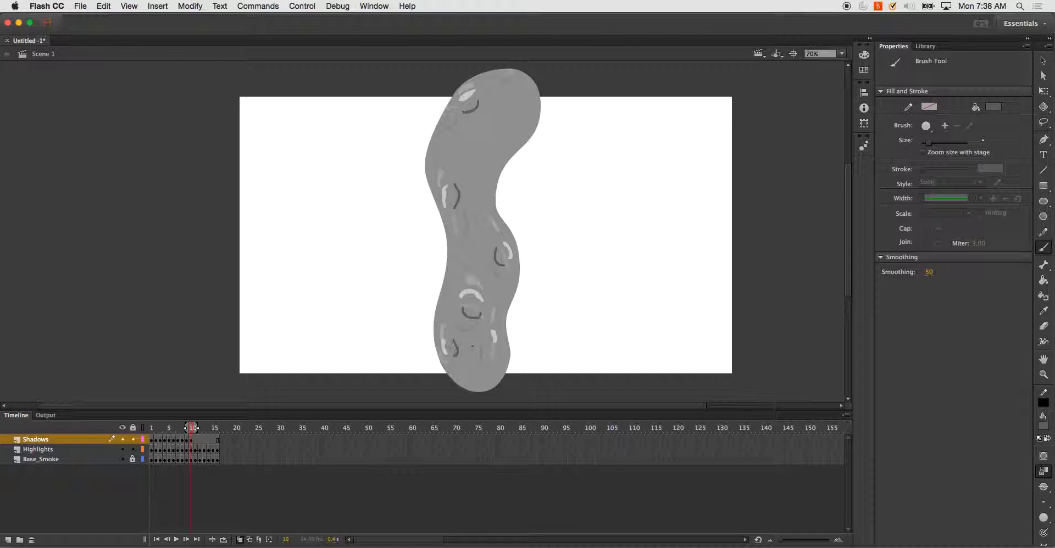
- Add a blank keyframe at frame 11 of Shadows and paint shadows following its upper, middle and lower highlights
{"action": "key", "text": "."}
{"action": "left_click_drag", "start_coordinate": [449, 197], "coordinate": [449, 175]}
{"action": "left_click_drag", "start_coordinate": [460, 98], "coordinate": [479, 105]}
{"action": "mouse_move", "coordinate": [462, 297]}
{"action": "left_mouse_down"}
{"action": "mouse_move", "coordinate": [476, 297]}
{"action": "mouse_move", "coordinate": [482, 322]}
{"action": "mouse_move", "coordinate": [455, 348]}
{"action": "left_mouse_up"}
{"action": "left_click_drag", "start_coordinate": [484, 227], "coordinate": [493, 238]}
- Add a blank keyframe at frame 12 of Shadows and paint shadows beneath the top, side and lower central highlights
{"action": "key", "text": "F7"}
{"action": "left_click_drag", "start_coordinate": [444, 174], "coordinate": [450, 158]}
{"action": "left_click_drag", "start_coordinate": [471, 91], "coordinate": [486, 91]}
{"action": "left_click_drag", "start_coordinate": [479, 213], "coordinate": [492, 223]}
{"action": "mouse_move", "coordinate": [467, 272]}
{"action": "left_mouse_down"}
{"action": "mouse_move", "coordinate": [482, 275]}
{"action": "mouse_move", "coordinate": [478, 303]}
{"action": "left_mouse_up"}
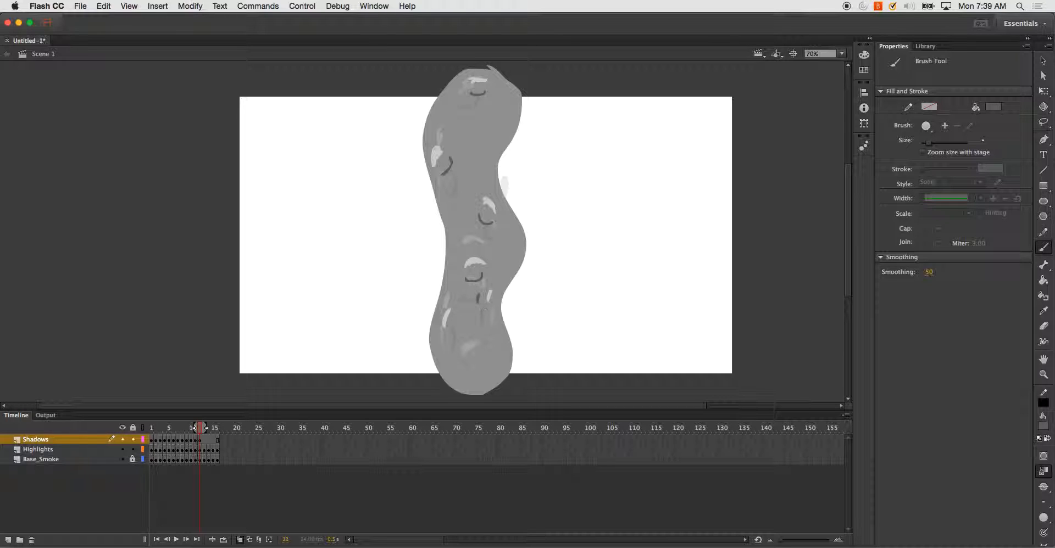
- Add a blank keyframe at frame 13 of Shadows and paint shadows beside all highlights from the base up to the top
{"action": "key", "text": "."}
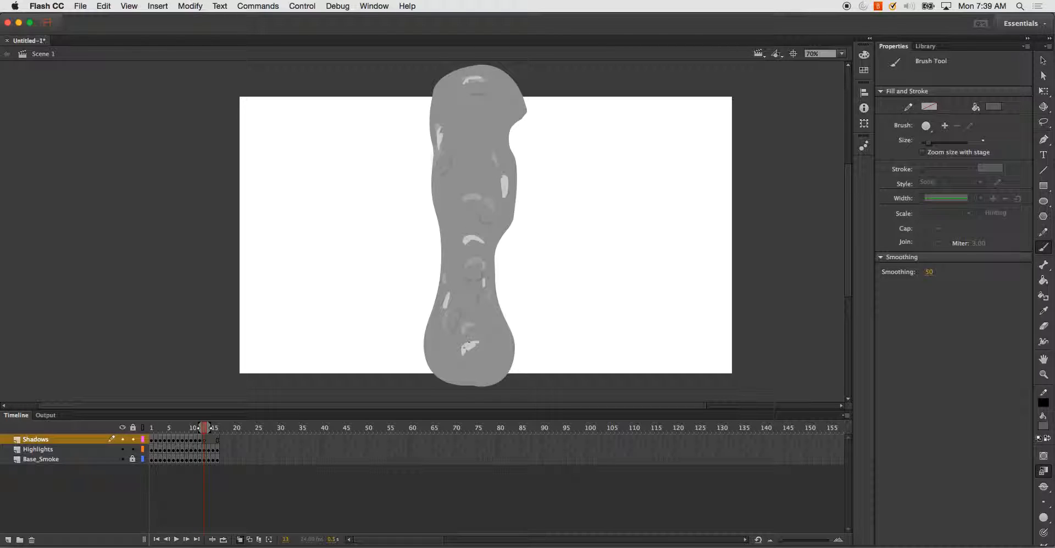
{"action": "left_click_drag", "start_coordinate": [465, 363], "coordinate": [480, 352]}
{"action": "left_click_drag", "start_coordinate": [450, 309], "coordinate": [456, 297]}
{"action": "left_click_drag", "start_coordinate": [467, 250], "coordinate": [483, 249]}
{"action": "mouse_move", "coordinate": [489, 184]}
{"action": "left_mouse_down"}
{"action": "mouse_move", "coordinate": [493, 197]}
{"action": "mouse_move", "coordinate": [497, 188]}
{"action": "left_mouse_up"}
{"action": "left_click_drag", "start_coordinate": [449, 130], "coordinate": [452, 151]}
{"action": "left_click_drag", "start_coordinate": [467, 92], "coordinate": [484, 84]}
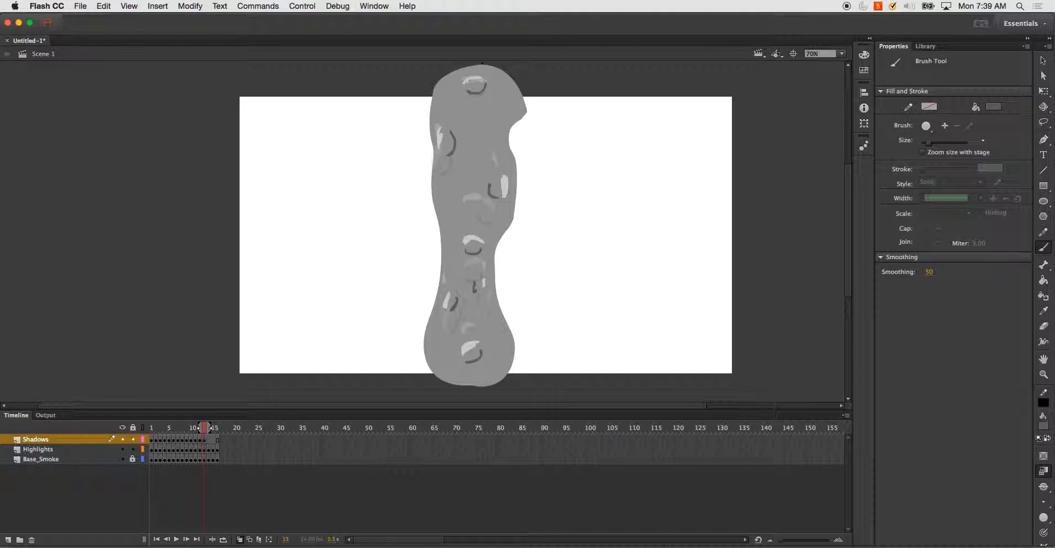
- Add a blank keyframe at frame 14 of Shadows and paint shadows beside the base, middle and upper side highlights
{"action": "key", "text": "F7"}
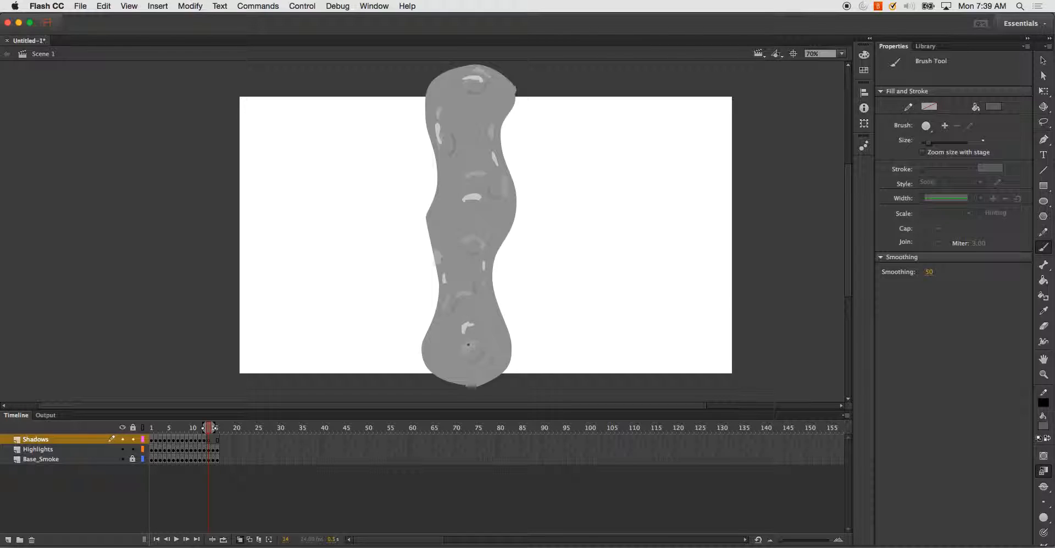
{"action": "left_click_drag", "start_coordinate": [465, 352], "coordinate": [475, 336]}
{"action": "mouse_move", "coordinate": [448, 270]}
{"action": "left_mouse_down"}
{"action": "mouse_move", "coordinate": [455, 283]}
{"action": "mouse_move", "coordinate": [475, 275]}
{"action": "left_mouse_up"}
{"action": "left_click_drag", "start_coordinate": [460, 213], "coordinate": [483, 207]}
{"action": "left_click_drag", "start_coordinate": [482, 156], "coordinate": [484, 165]}
{"action": "left_click_drag", "start_coordinate": [448, 126], "coordinate": [452, 142]}
- Add a blank keyframe at frame 15 of Shadows and paint shadows beside the lower, central and upper highlights
{"action": "key", "text": "period"}
{"action": "left_click_drag", "start_coordinate": [456, 310], "coordinate": [473, 311]}
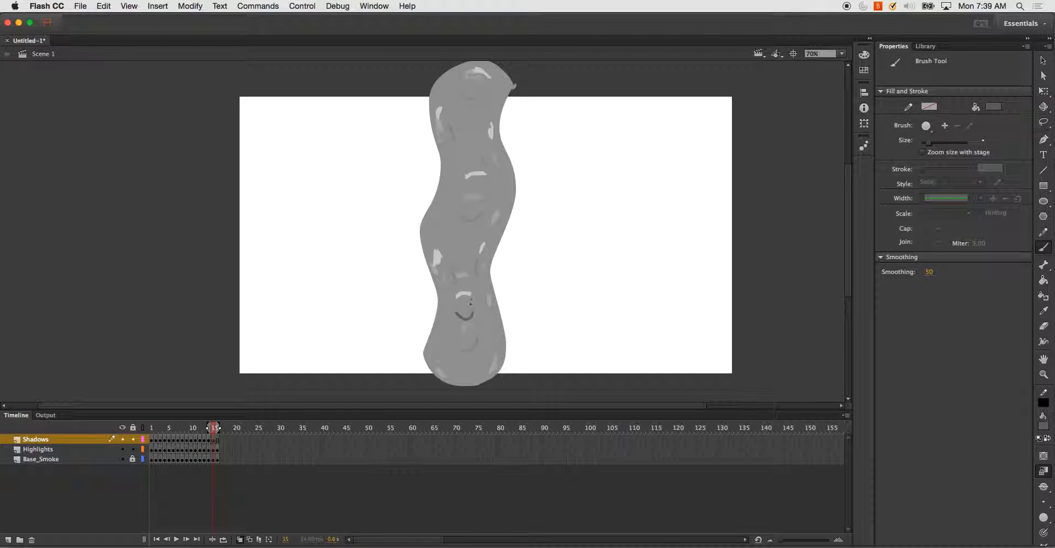
{"action": "mouse_move", "coordinate": [446, 268]}
{"action": "left_mouse_down"}
{"action": "mouse_move", "coordinate": [447, 251]}
{"action": "mouse_move", "coordinate": [473, 250]}
{"action": "left_mouse_up"}
{"action": "left_click_drag", "start_coordinate": [470, 182], "coordinate": [492, 179]}
{"action": "left_click_drag", "start_coordinate": [479, 129], "coordinate": [481, 141]}
{"action": "left_click_drag", "start_coordinate": [448, 109], "coordinate": [452, 123]}
- Add a blank keyframe at frame 16 of Shadows, paint shadows beside its highlights, and preview the movie
{"action": "key", "text": "."}
{"action": "mouse_move", "coordinate": [469, 86]}
{"action": "left_mouse_down"}
{"action": "mouse_move", "coordinate": [482, 87]}
{"action": "mouse_move", "coordinate": [455, 130]}
{"action": "left_mouse_up"}
{"action": "left_click_drag", "start_coordinate": [468, 86], "coordinate": [484, 81]}
{"action": "left_click_drag", "start_coordinate": [481, 216], "coordinate": [488, 199]}
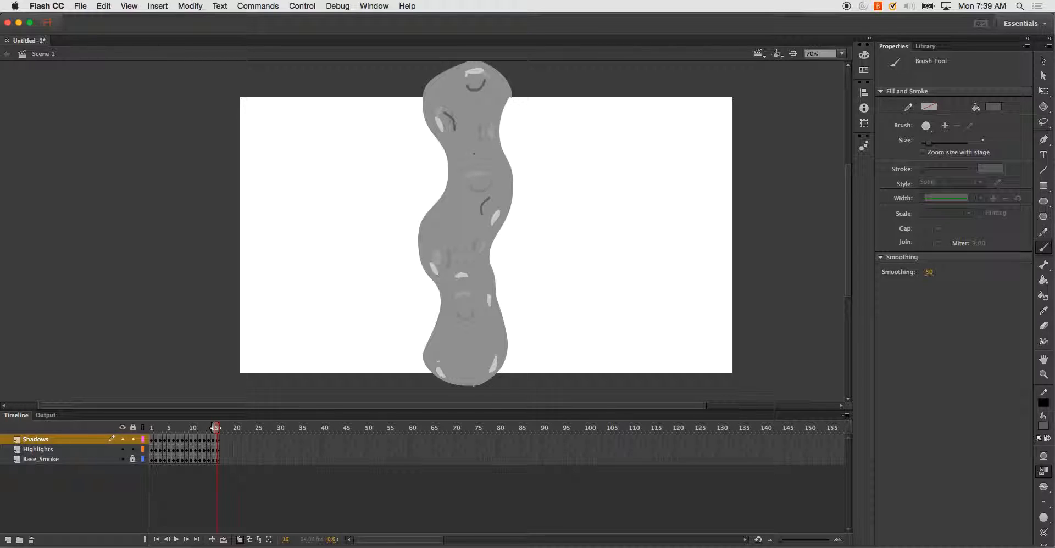
{"action": "left_click_drag", "start_coordinate": [456, 291], "coordinate": [470, 295]}
{"action": "mouse_move", "coordinate": [481, 369]}
{"action": "left_mouse_down"}
{"action": "mouse_move", "coordinate": [484, 353]}
{"action": "mouse_move", "coordinate": [454, 368]}
{"action": "left_mouse_up"}
{"action": "left_click_drag", "start_coordinate": [444, 266], "coordinate": [443, 248]}
{"action": "key", "text": "super+Return"}
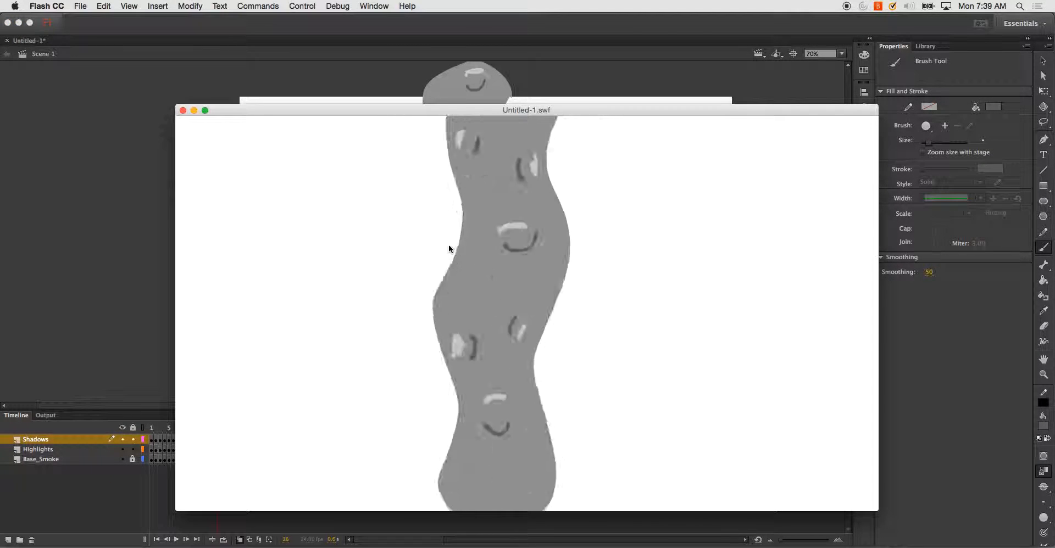
{"action": "left_click", "coordinate": [183, 110]}
- Set the brush fill to white and add a new layer above Shadows
{"action": "left_click", "coordinate": [1042, 426]}
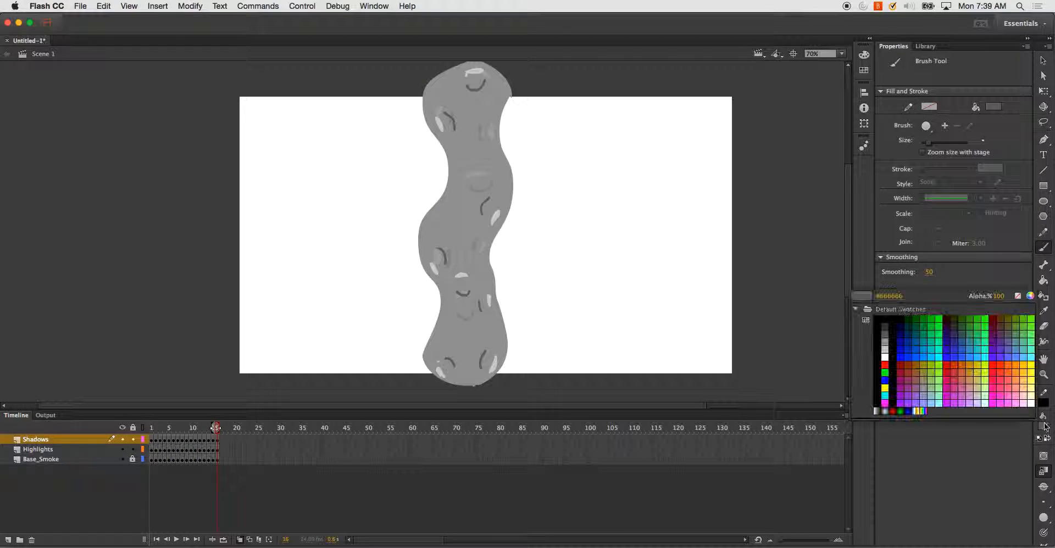
{"action": "left_click", "coordinate": [886, 354]}
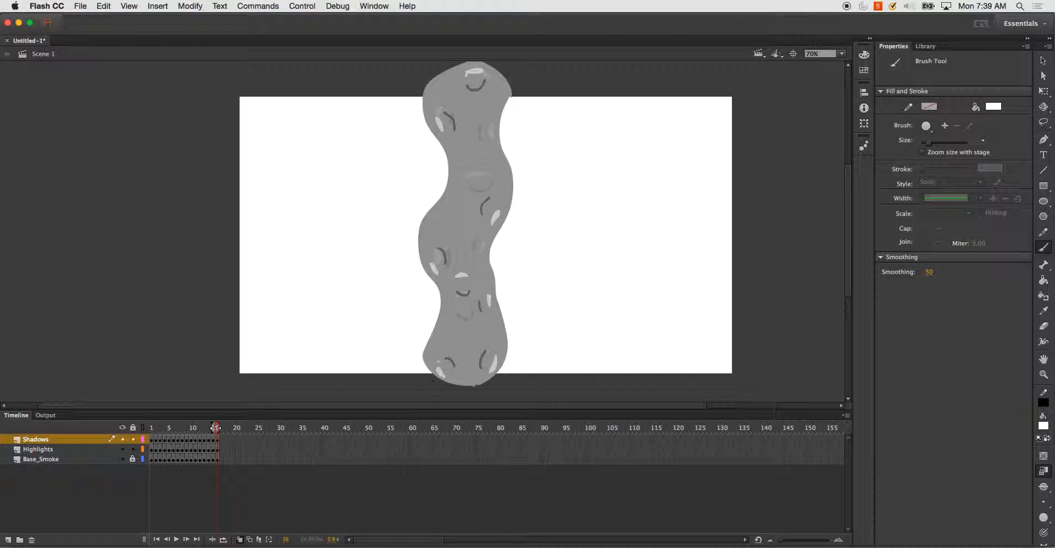
{"action": "key", "text": "F7"}
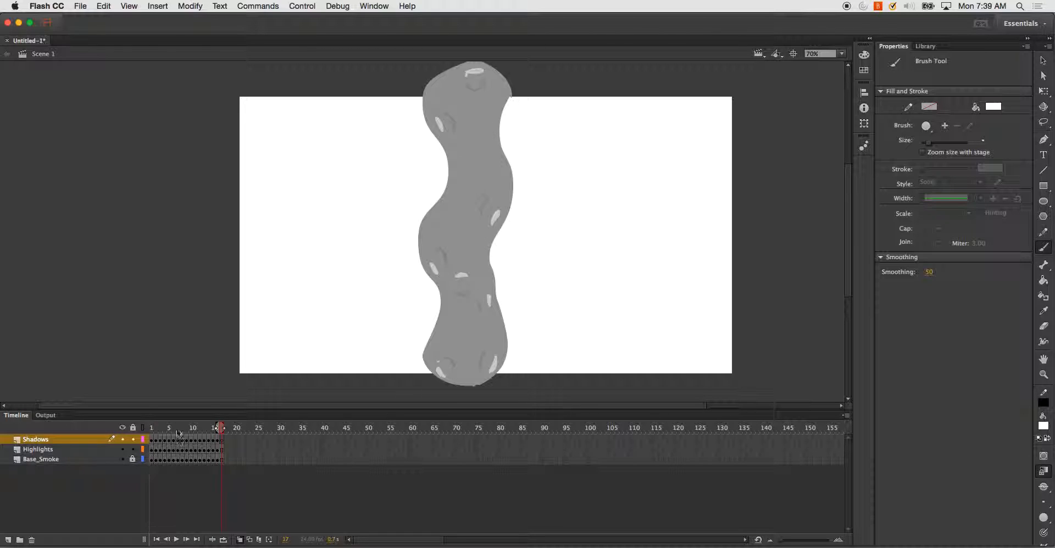
{"action": "key", "text": "super+z"}
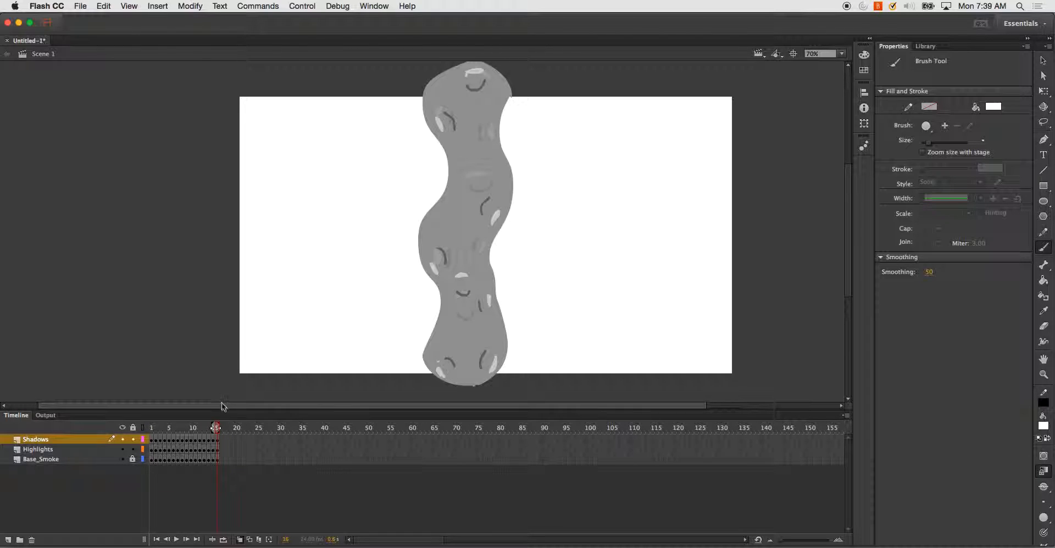
{"action": "left_click", "coordinate": [7, 541]}
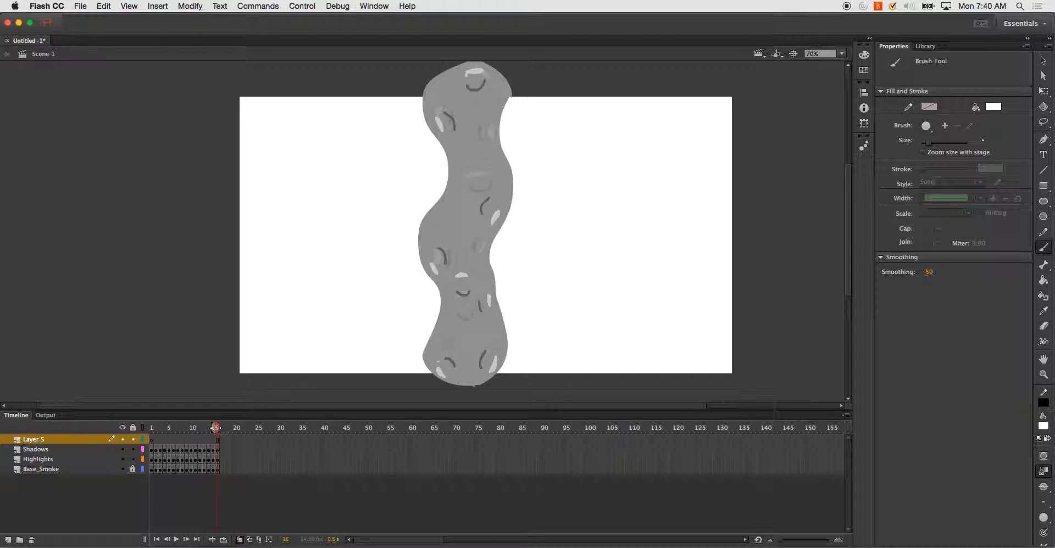
{"action": "left_click_drag", "start_coordinate": [445, 364], "coordinate": [443, 368]}
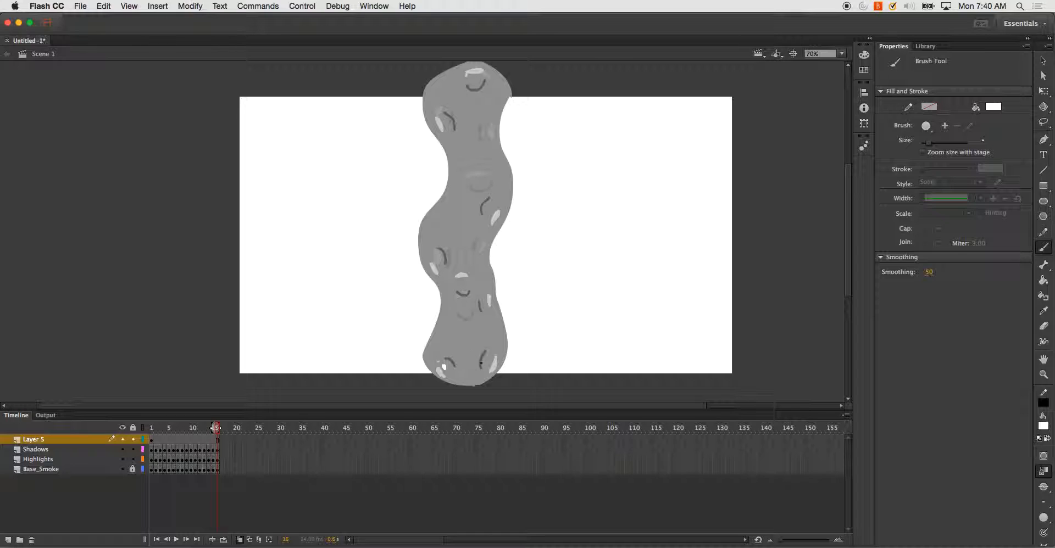
{"action": "key", "text": "super+z"}
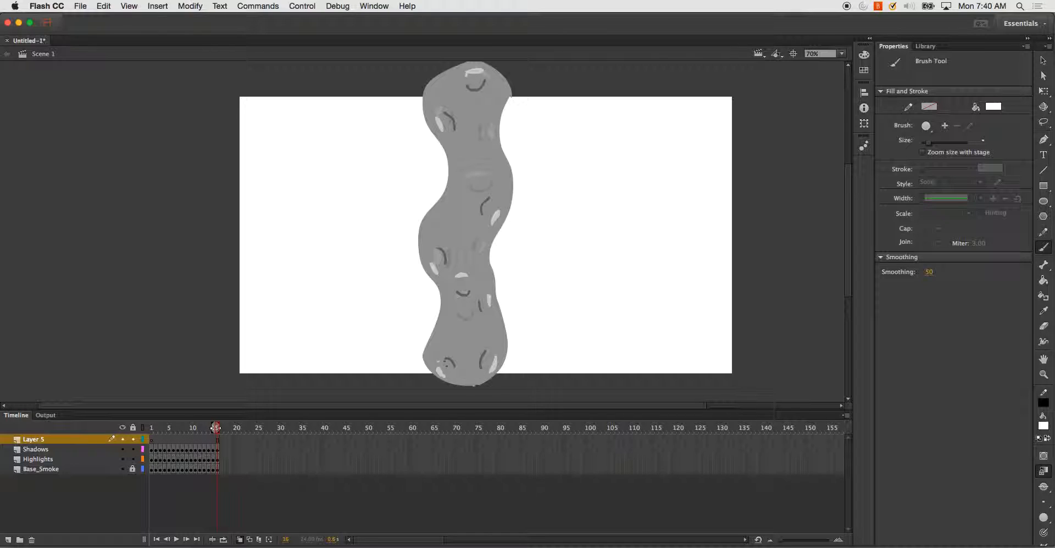
{"action": "left_click_drag", "start_coordinate": [432, 263], "coordinate": [432, 252]}
{"action": "key", "text": "super+z"}
{"action": "left_click_drag", "start_coordinate": [442, 363], "coordinate": [445, 367]}
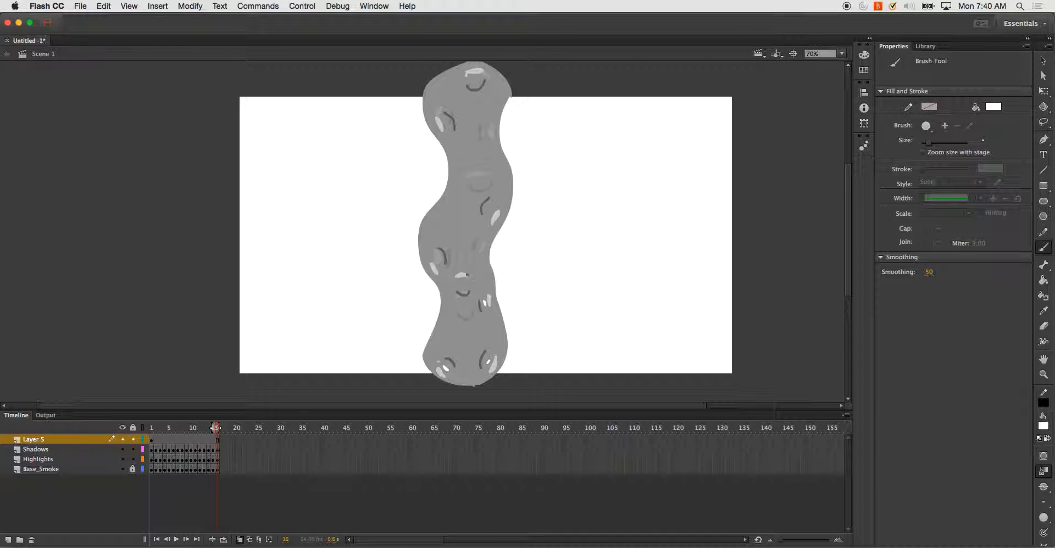
{"action": "key", "text": "super+z"}
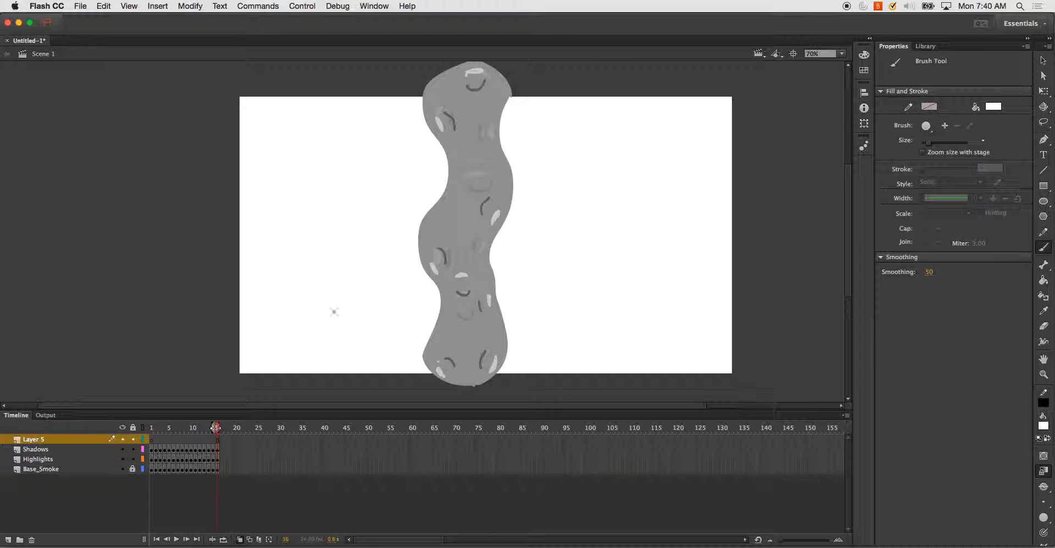
- Delete the new layer above Shadows and preview the movie
{"action": "left_click", "coordinate": [31, 540]}
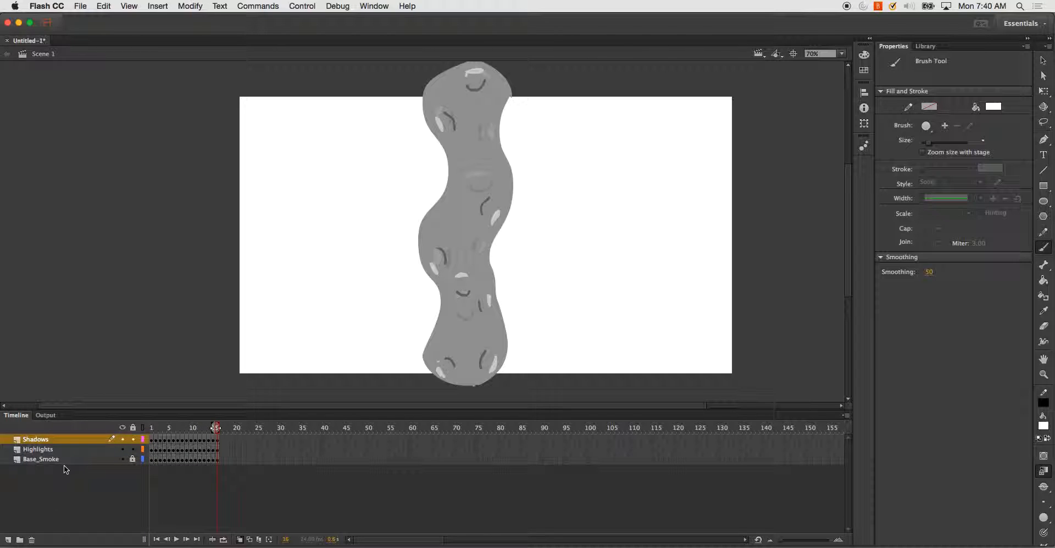
{"action": "key", "text": "super+Return"}
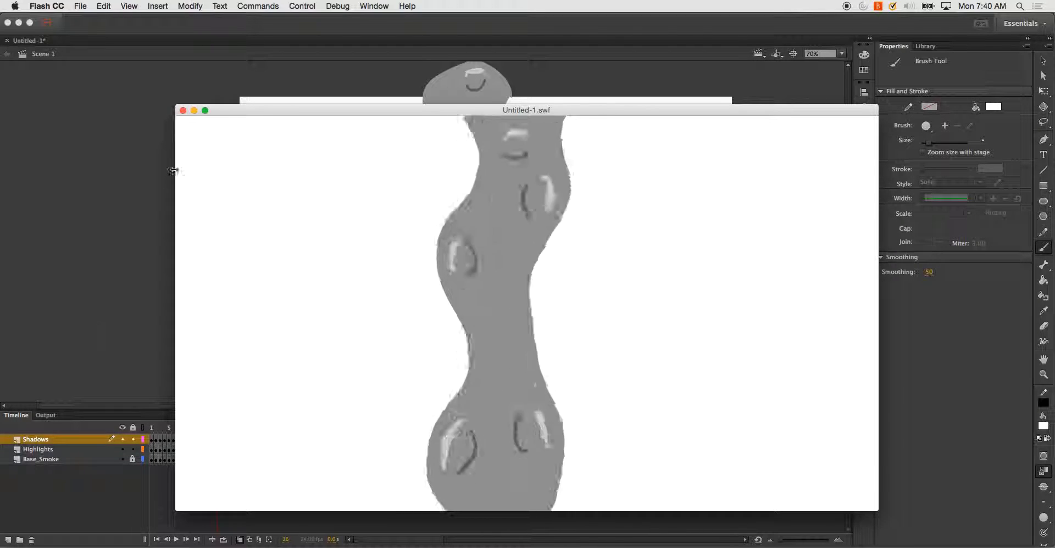
{"action": "left_click", "coordinate": [183, 110]}
- Unlock the Base_Smoke layer and copy the Shadows, Highlights and Base_Smoke layers
{"action": "left_click", "coordinate": [37, 440]}
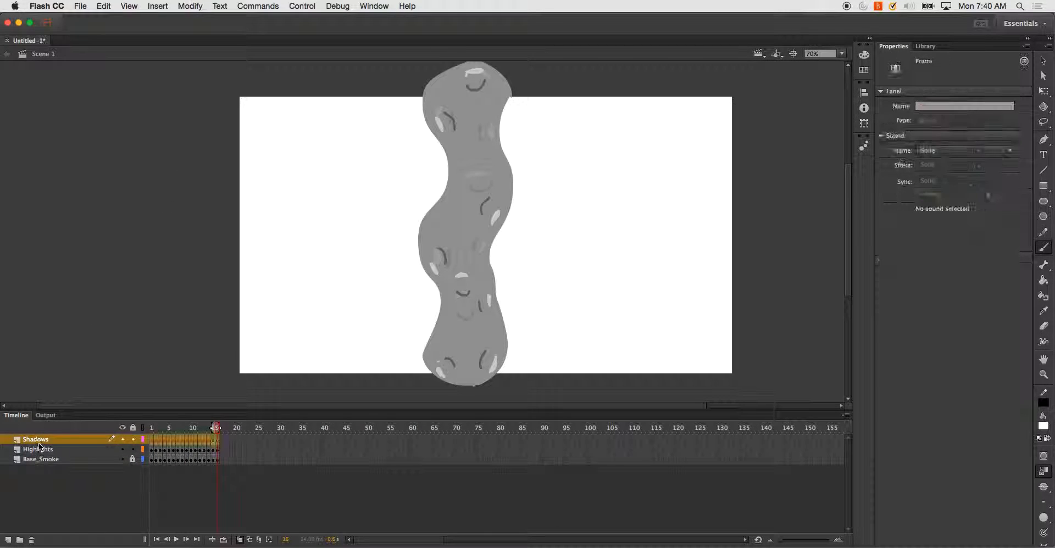
{"action": "left_click", "coordinate": [133, 459]}
{"action": "key", "text": "Return"}
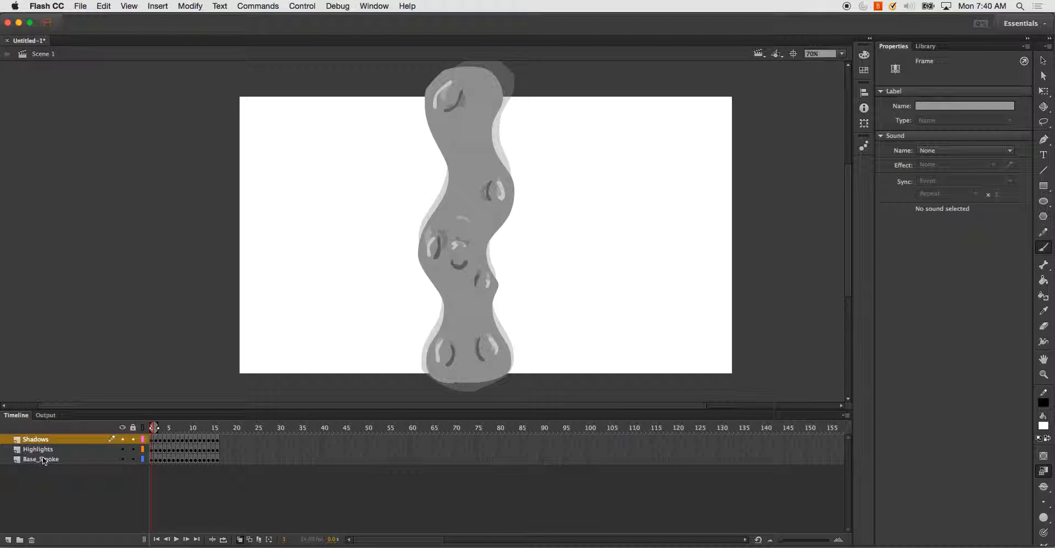
{"action": "left_click", "coordinate": [47, 442]}
{"action": "left_click", "coordinate": [45, 460], "text": "shift"}
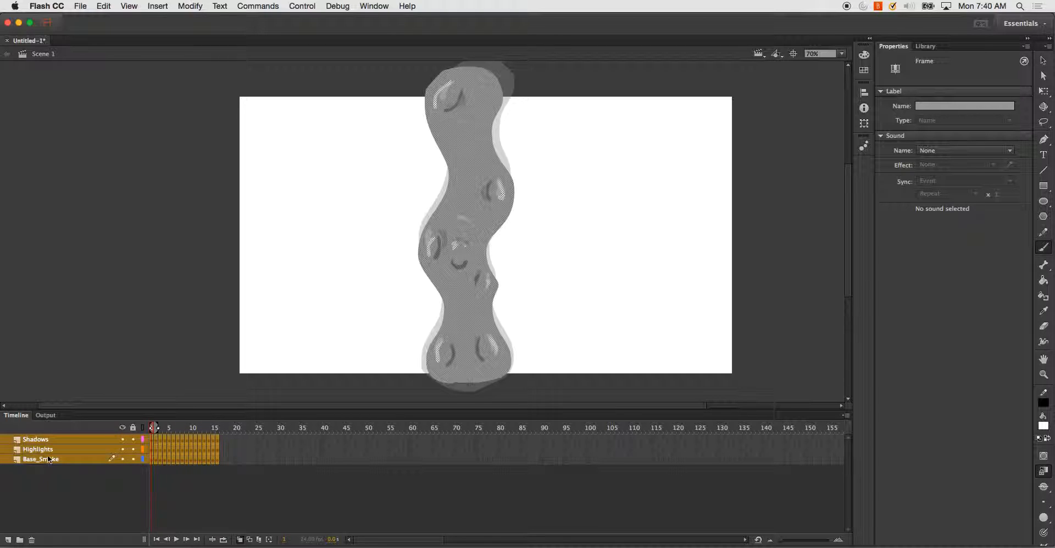
{"action": "right_click", "coordinate": [48, 459]}
{"action": "left_click", "coordinate": [82, 370]}
- Create a graphic symbol named Smoke and paste the copied layers into its timeline
{"action": "left_click", "coordinate": [926, 47]}
{"action": "left_click", "coordinate": [880, 542]}
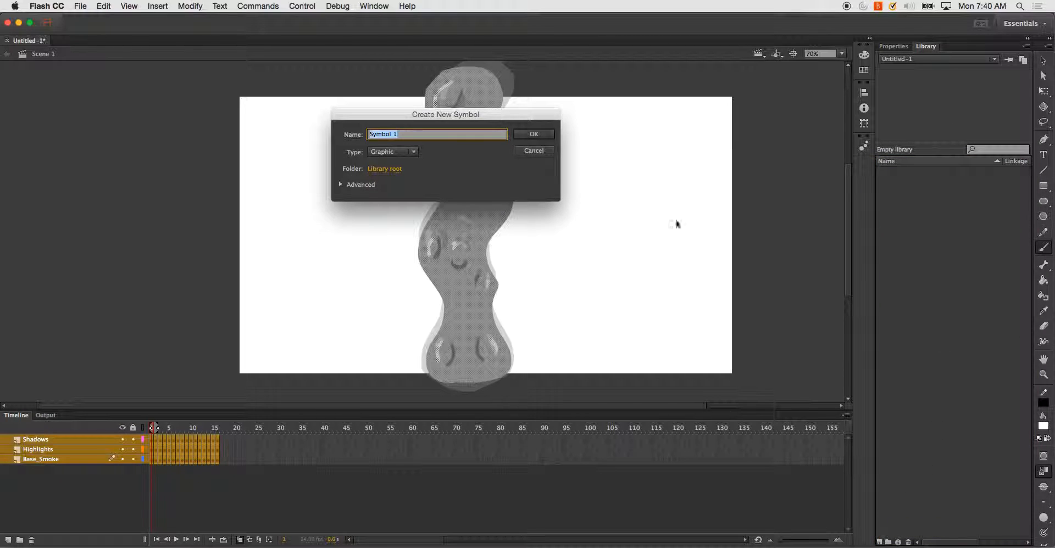
{"action": "type", "text": "Smoke"}
{"action": "key", "text": "Return"}
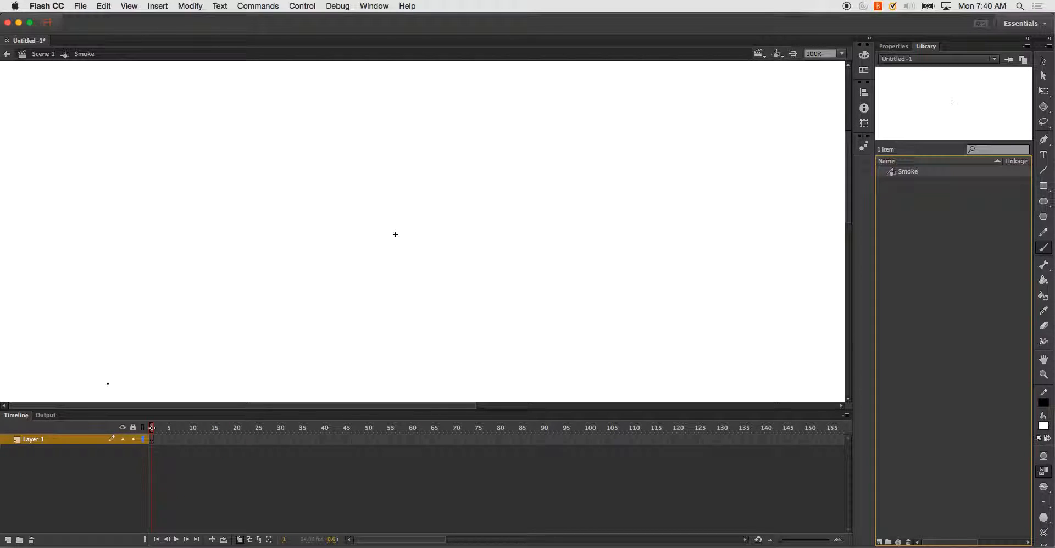
{"action": "right_click", "coordinate": [62, 441]}
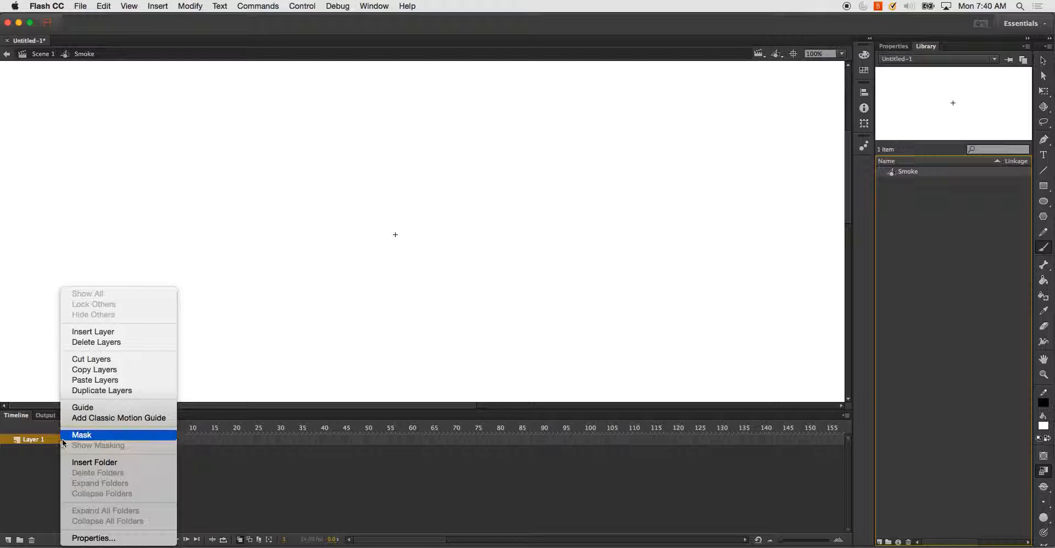
{"action": "left_click", "coordinate": [96, 380]}
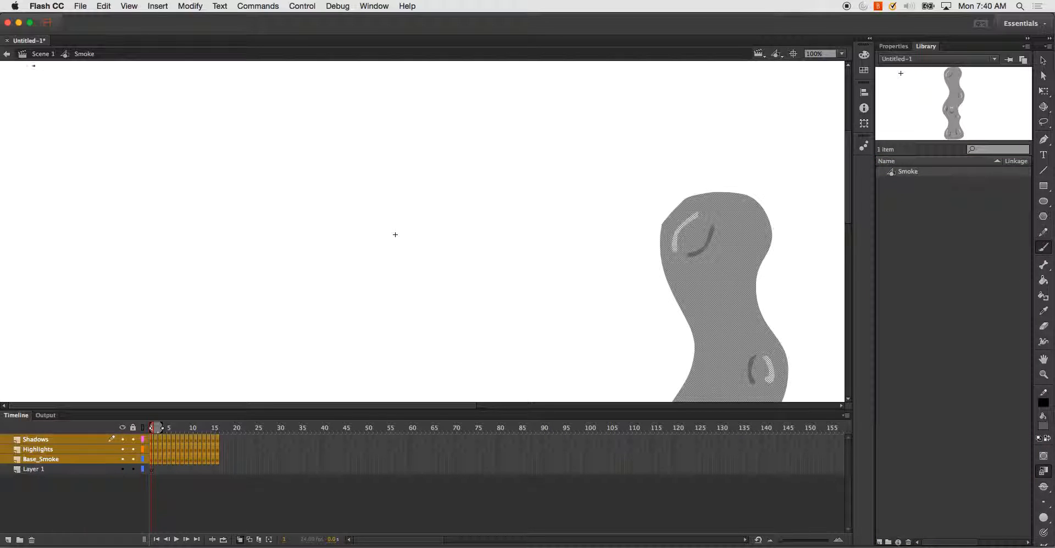
- Return to Scene 1, add a new layer and place a Smoke instance to the right of the original column
{"action": "left_click", "coordinate": [42, 54]}
{"action": "left_click", "coordinate": [8, 540]}
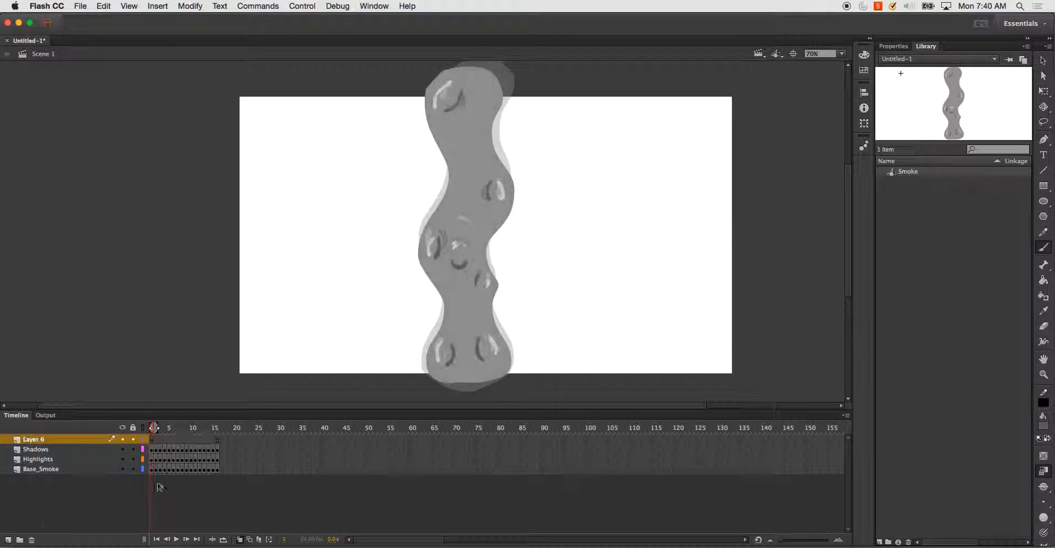
{"action": "left_click_drag", "start_coordinate": [908, 172], "coordinate": [617, 231]}
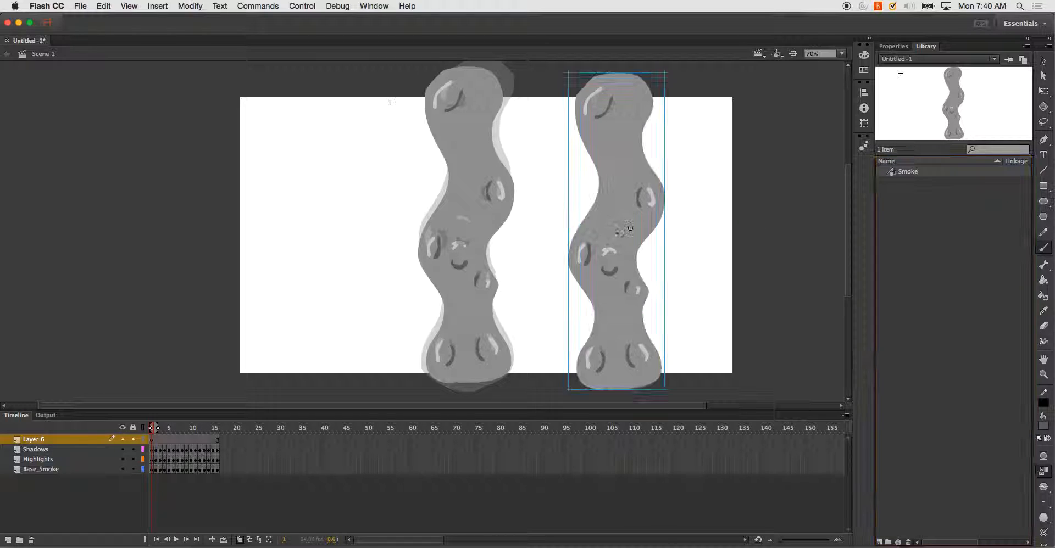
- Apply an Alpha color effect of 75% to the Smoke instance
{"action": "left_click", "coordinate": [1043, 60]}
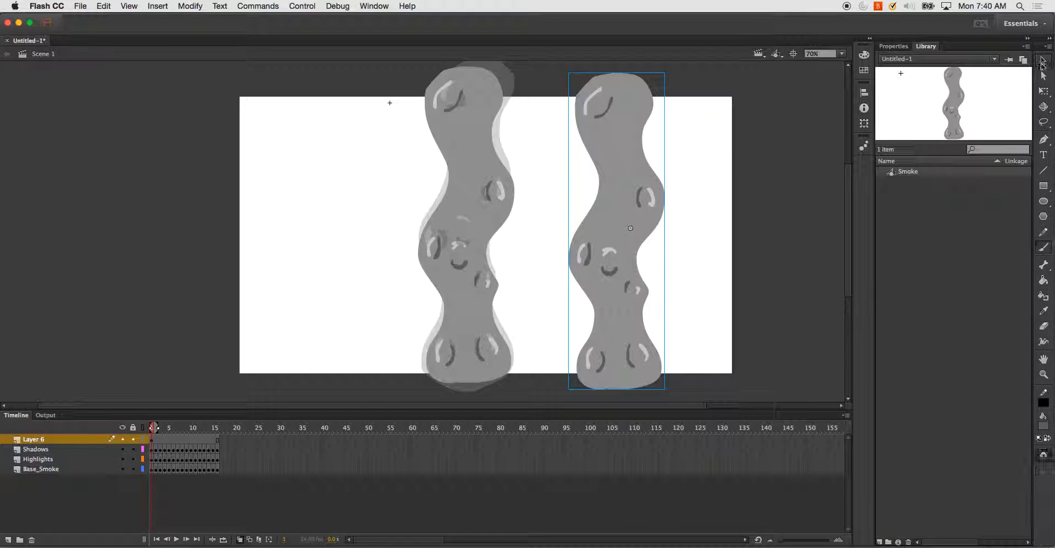
{"action": "left_click", "coordinate": [892, 46]}
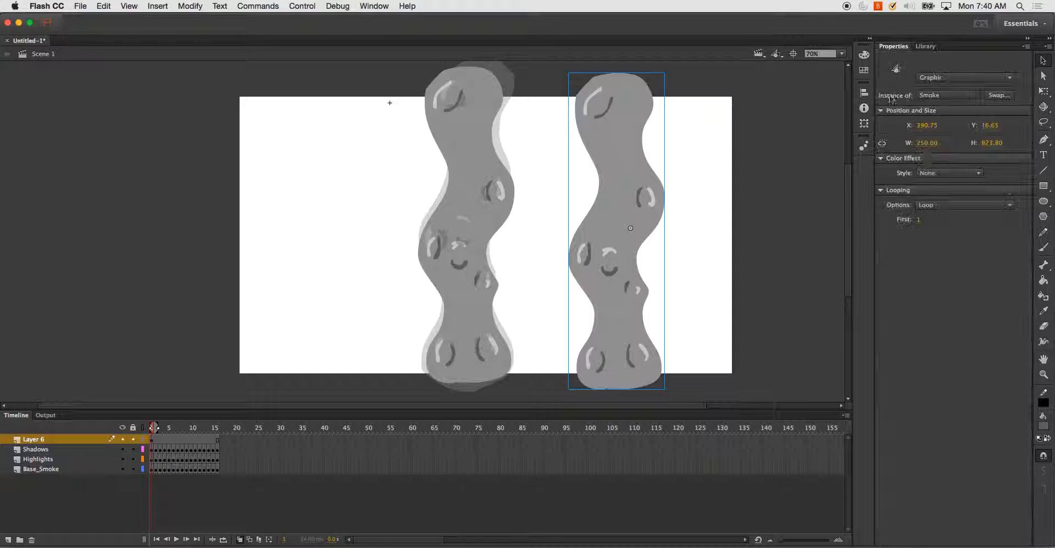
{"action": "left_click", "coordinate": [947, 174]}
{"action": "left_click", "coordinate": [936, 233]}
{"action": "left_click_drag", "start_coordinate": [968, 190], "coordinate": [953, 192]}
{"action": "left_click", "coordinate": [1002, 193]}
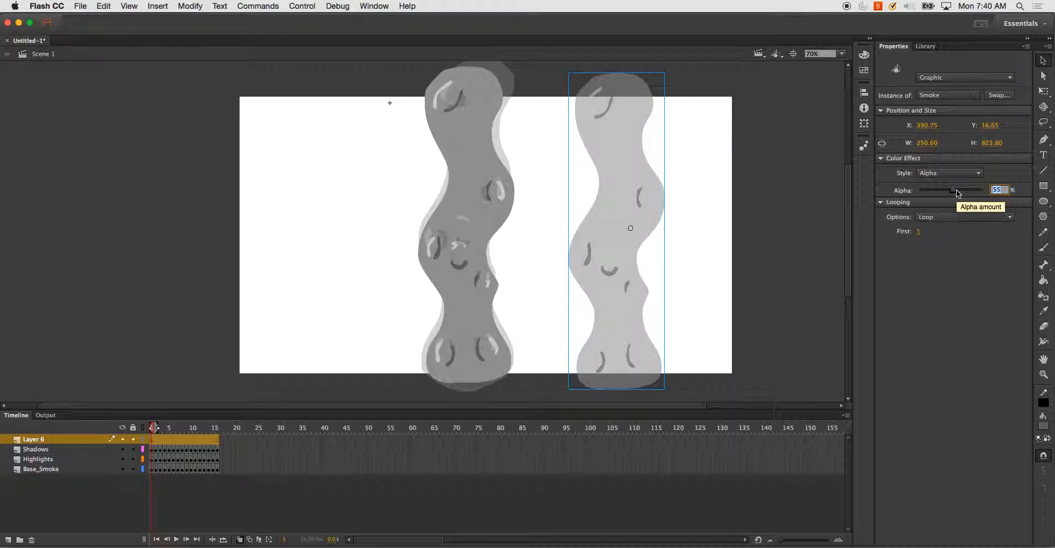
{"action": "type", "text": "75"}
{"action": "key", "text": "Return"}
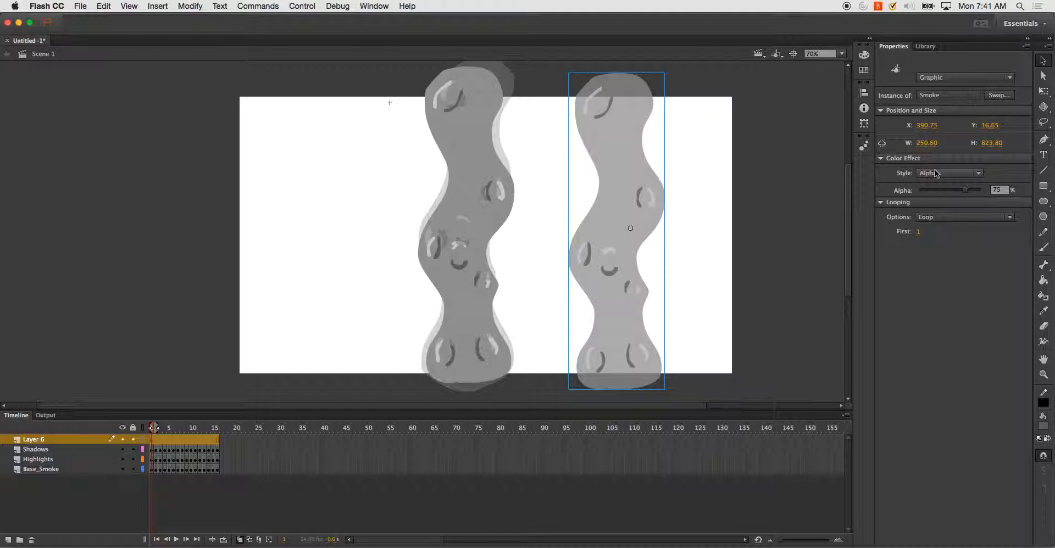
- Set the stage colour to dark grey #666666 and preview the movie
{"action": "left_click", "coordinate": [724, 194]}
{"action": "left_click", "coordinate": [926, 230]}
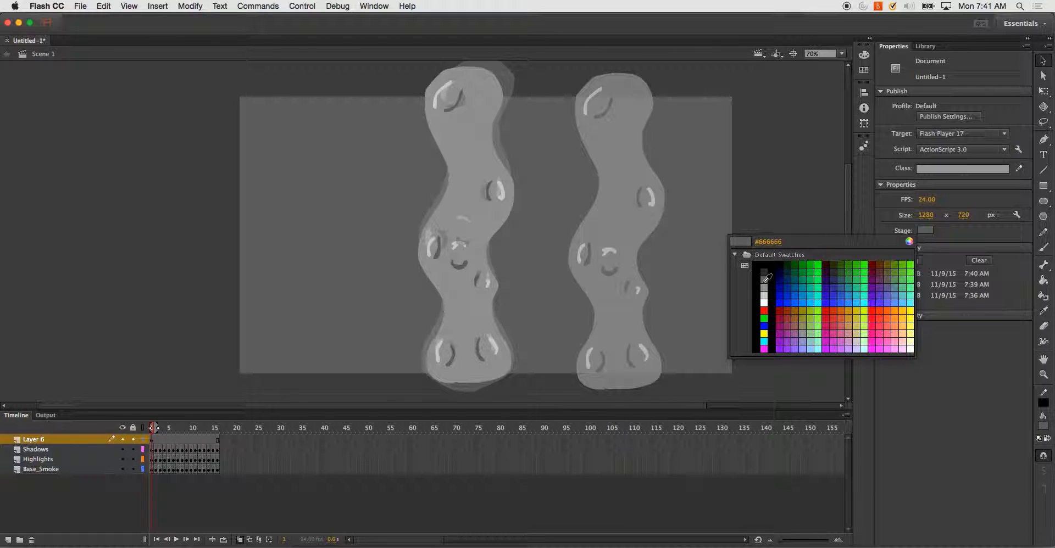
{"action": "left_click", "coordinate": [764, 280]}
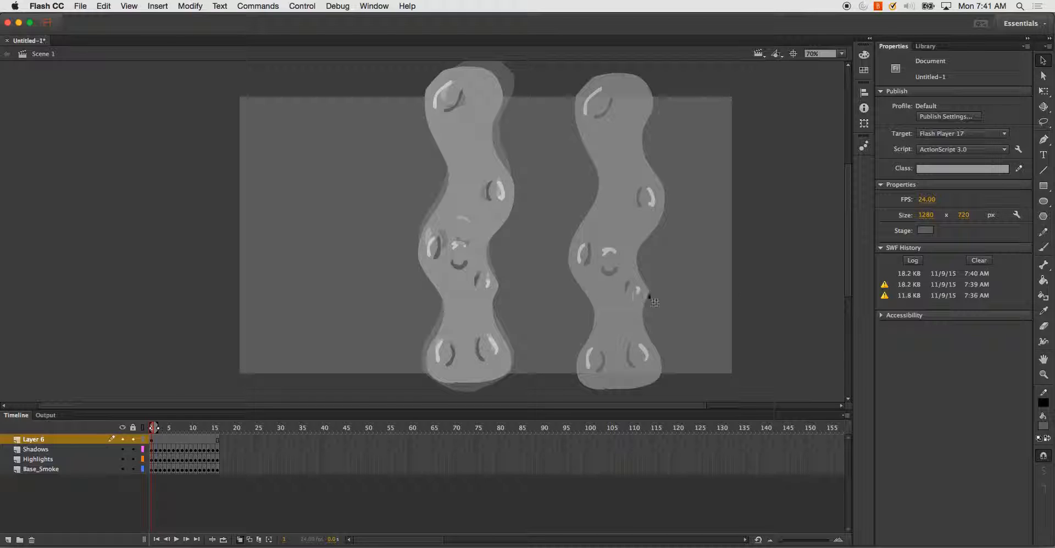
{"action": "key", "text": "super+Return"}
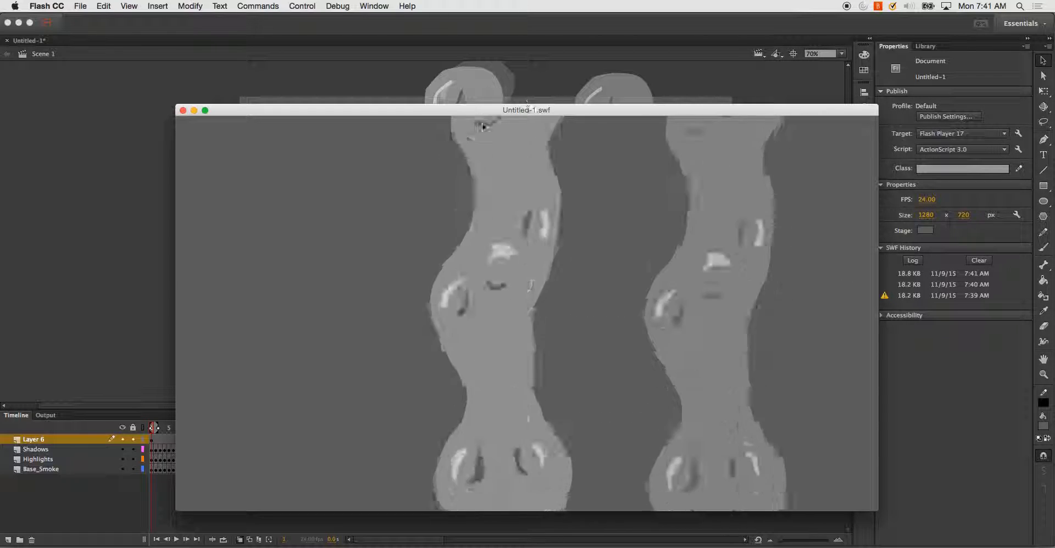
{"action": "left_click", "coordinate": [183, 110]}
- Change the Smoke instance's type to Movie Clip and add a Blur filter to it
{"action": "left_click", "coordinate": [603, 214]}
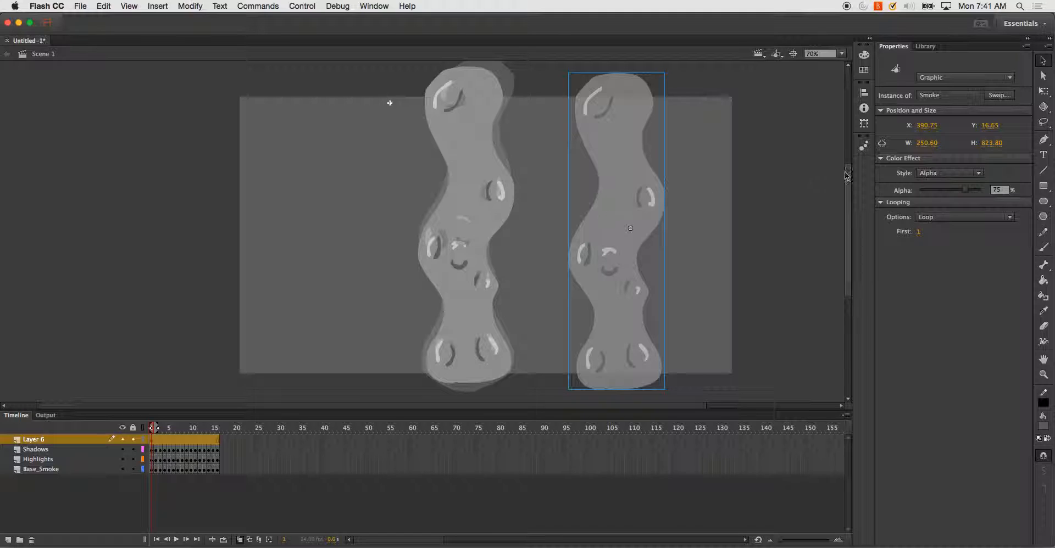
{"action": "left_click", "coordinate": [947, 82]}
{"action": "left_click", "coordinate": [945, 88]}
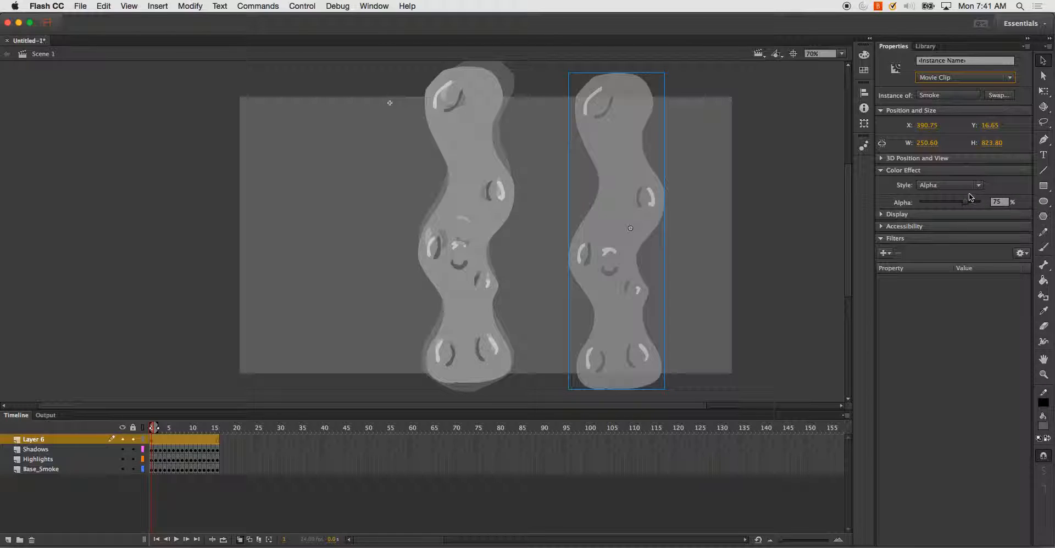
{"action": "left_click", "coordinate": [883, 253]}
{"action": "left_click", "coordinate": [891, 280]}
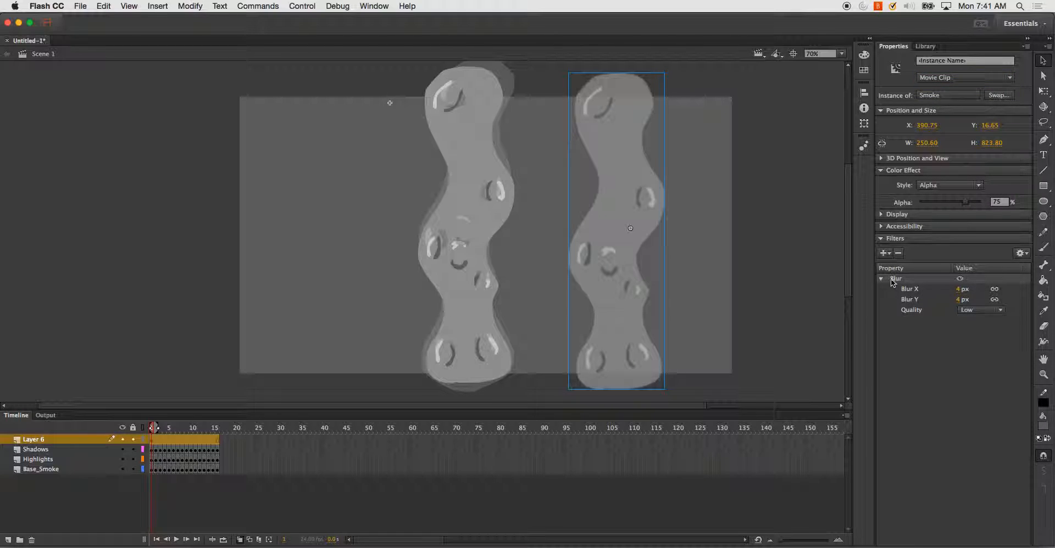
- Set the Smoke instance's blur to 10 px in X and Y with High quality, and preview the movie
{"action": "left_click", "coordinate": [958, 289]}
{"action": "type", "text": "7"}
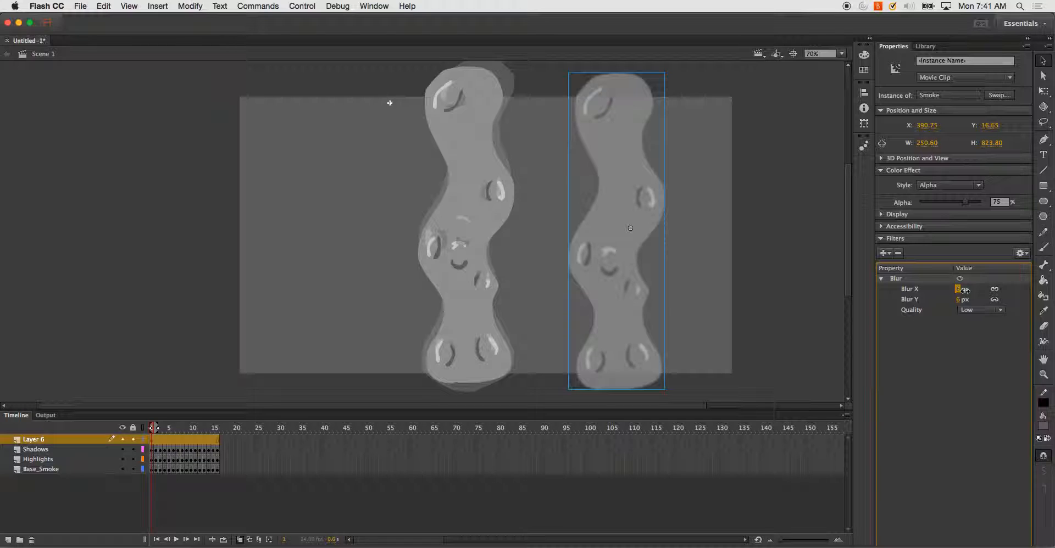
{"action": "left_click", "coordinate": [975, 312]}
{"action": "left_click", "coordinate": [971, 338]}
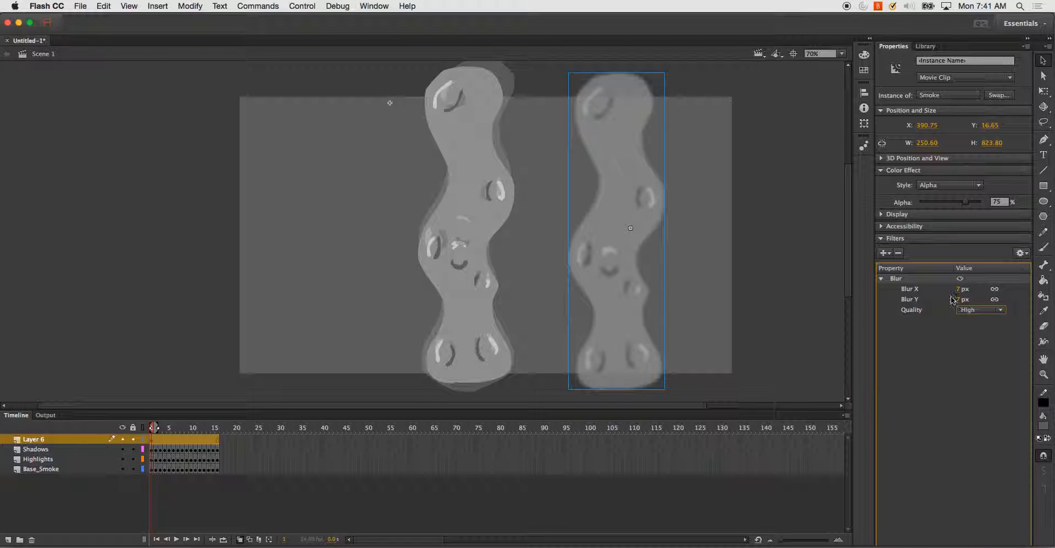
{"action": "left_click_drag", "start_coordinate": [960, 290], "coordinate": [964, 296]}
{"action": "left_click", "coordinate": [961, 293]}
{"action": "type", "text": "10"}
{"action": "key", "text": "Return"}
{"action": "key", "text": "super+Return"}
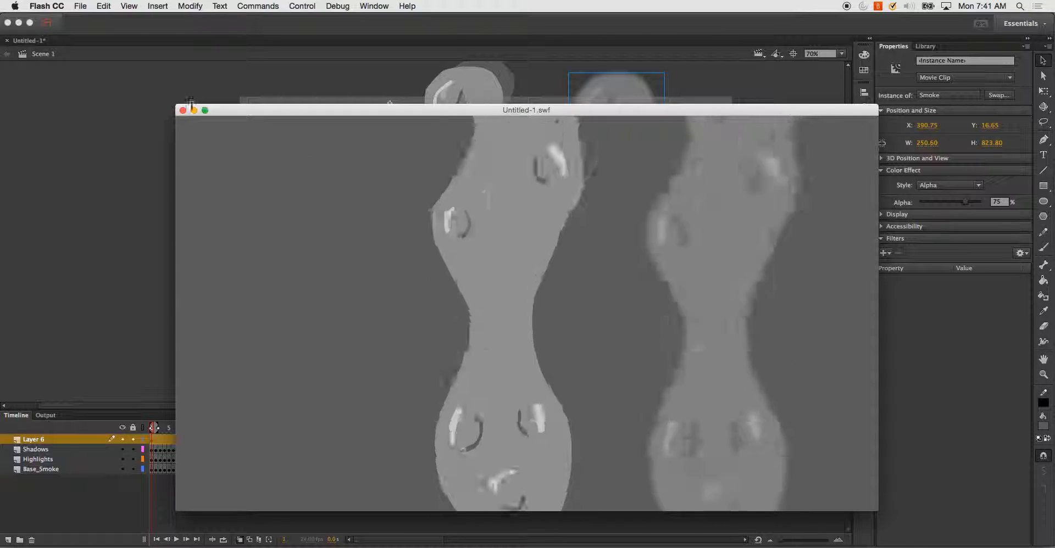
{"action": "key", "text": "super+w"}
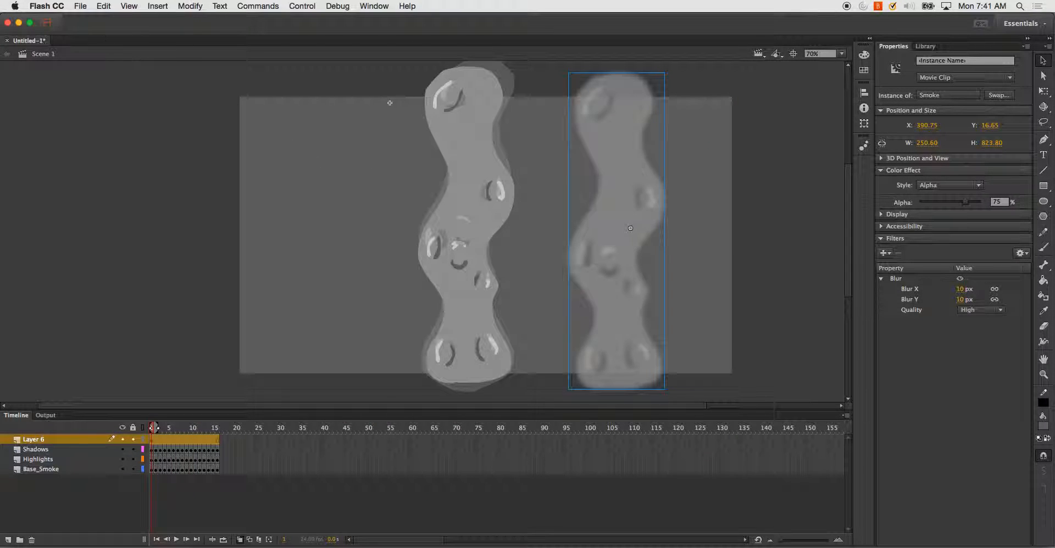
{"action": "left_click", "coordinate": [80, 6]}
{"action": "left_click", "coordinate": [80, 6]}
{"action": "left_click", "coordinate": [81, 4]}
{"action": "left_click", "coordinate": [81, 4]}
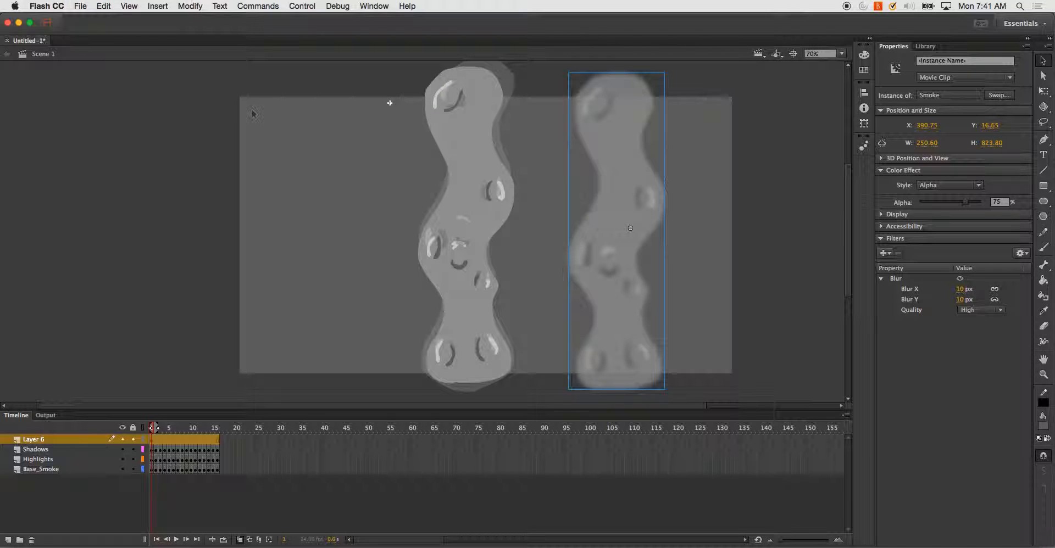